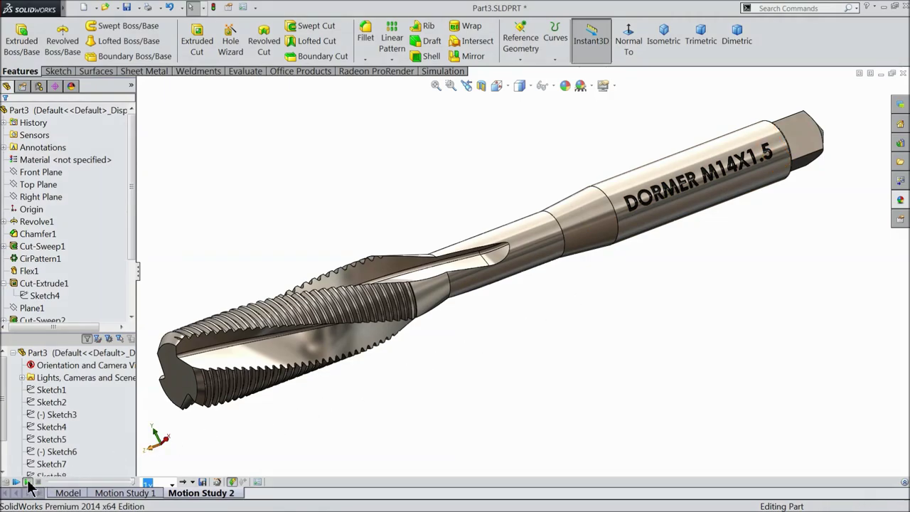
Step: Play the finished tap's Motion Study 2 animation
{"action": "left_click", "coordinate": [27, 483]}
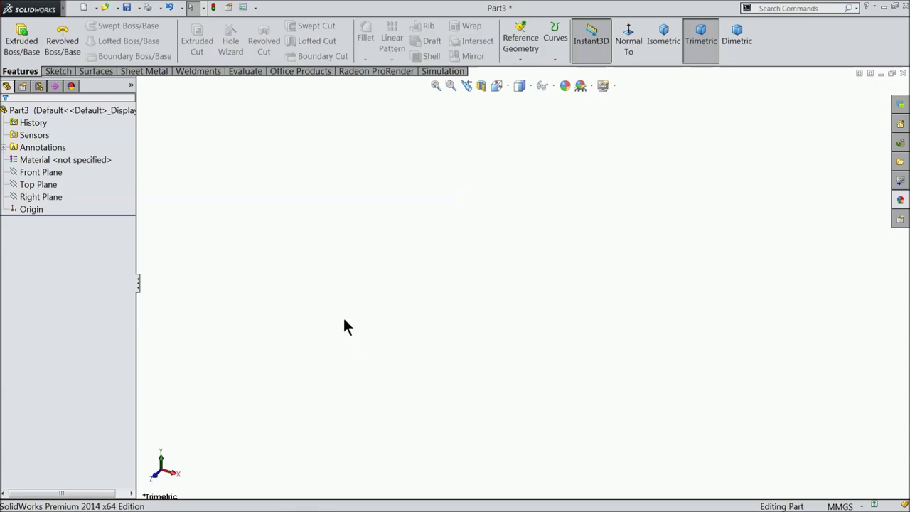
Step: Start a sketch on the Right Plane and delete a stray vertical line above the origin
{"action": "left_click", "coordinate": [16, 185]}
{"action": "left_click", "coordinate": [14, 198]}
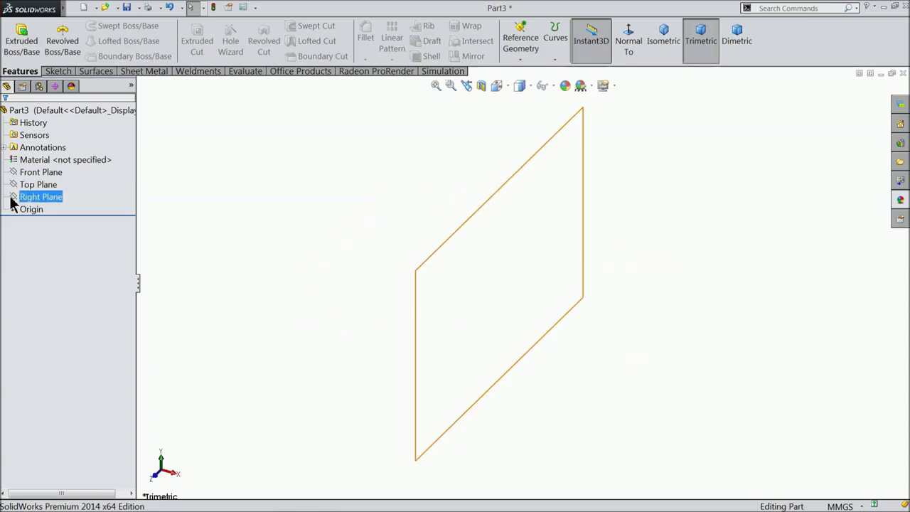
{"action": "left_click", "coordinate": [20, 179]}
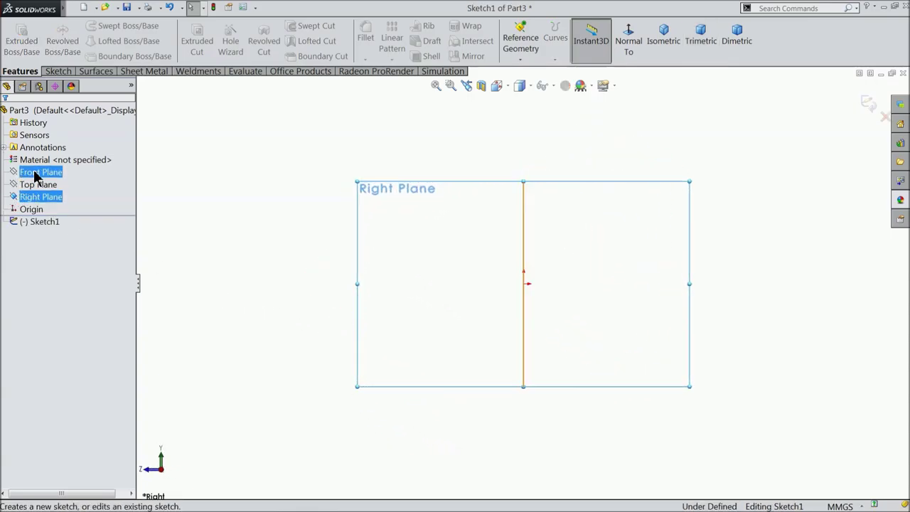
{"action": "left_click", "coordinate": [60, 74]}
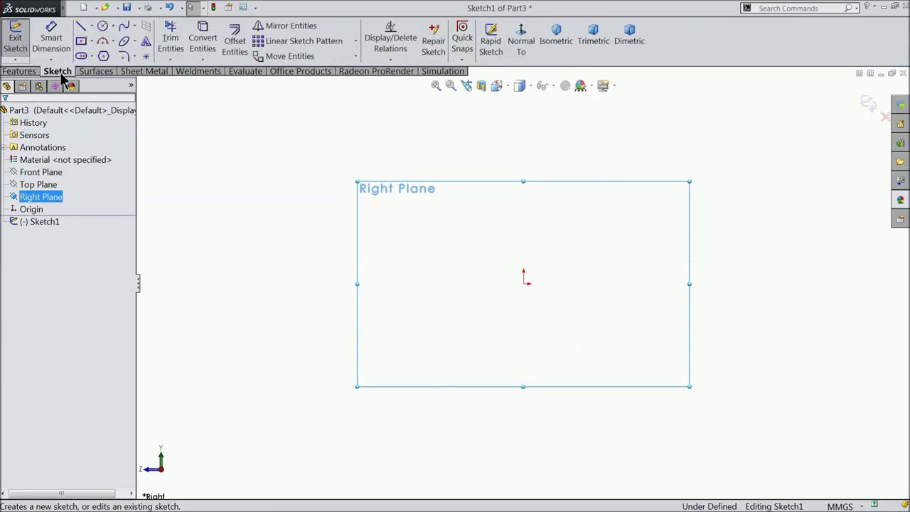
{"action": "left_click", "coordinate": [82, 27]}
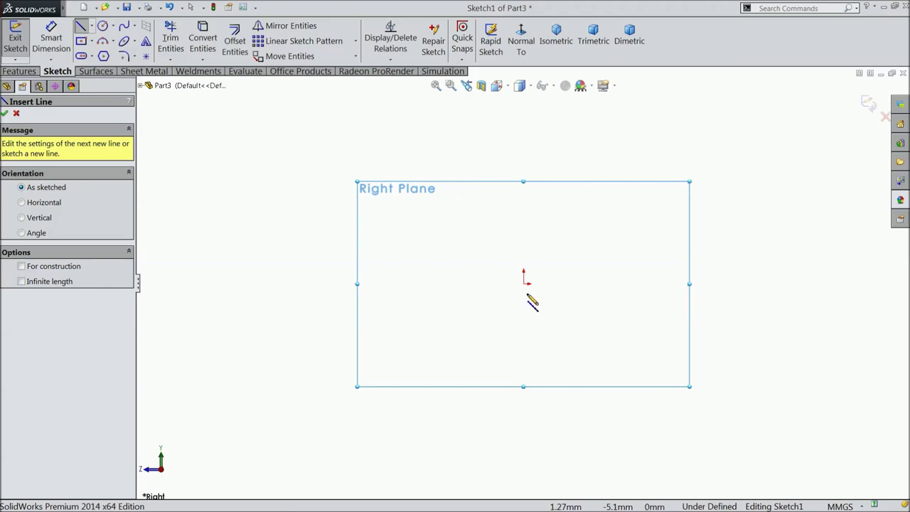
{"action": "left_click", "coordinate": [524, 232]}
{"action": "left_click", "coordinate": [524, 283]}
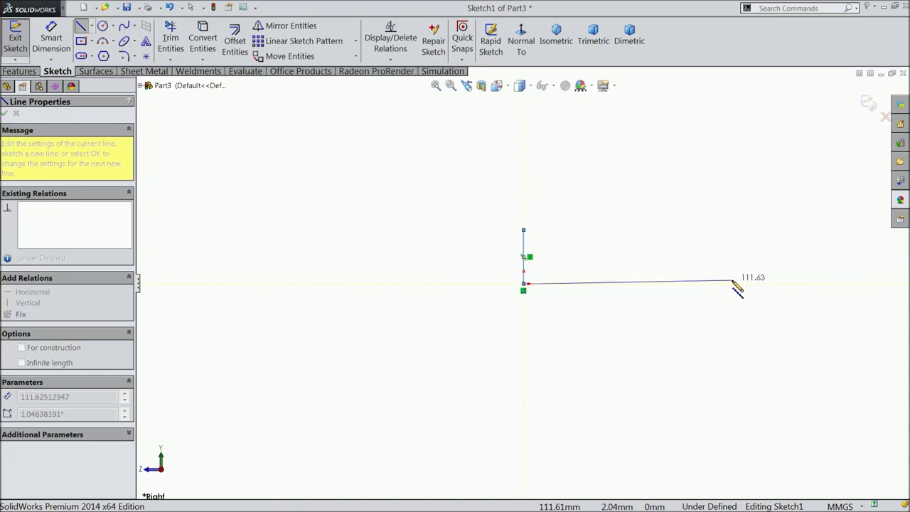
{"action": "key", "text": "Escape"}
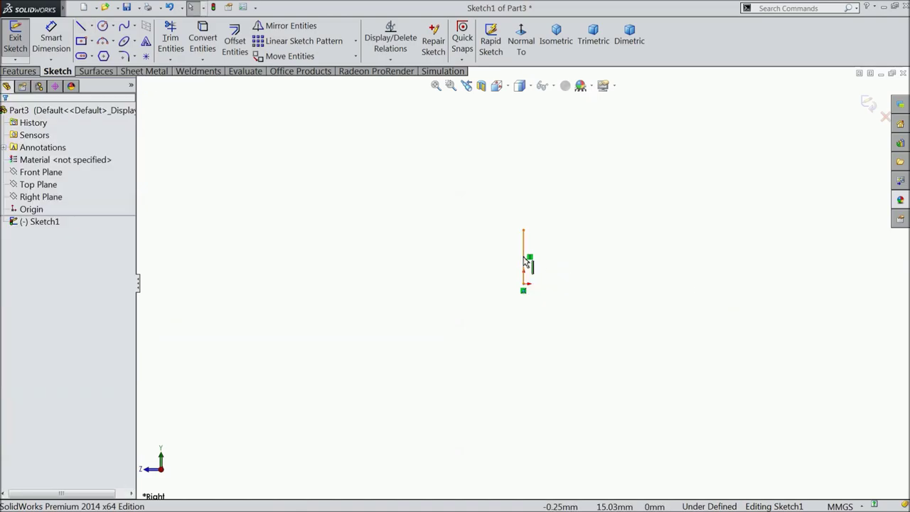
{"action": "left_click", "coordinate": [527, 262]}
{"action": "key", "text": "Escape"}
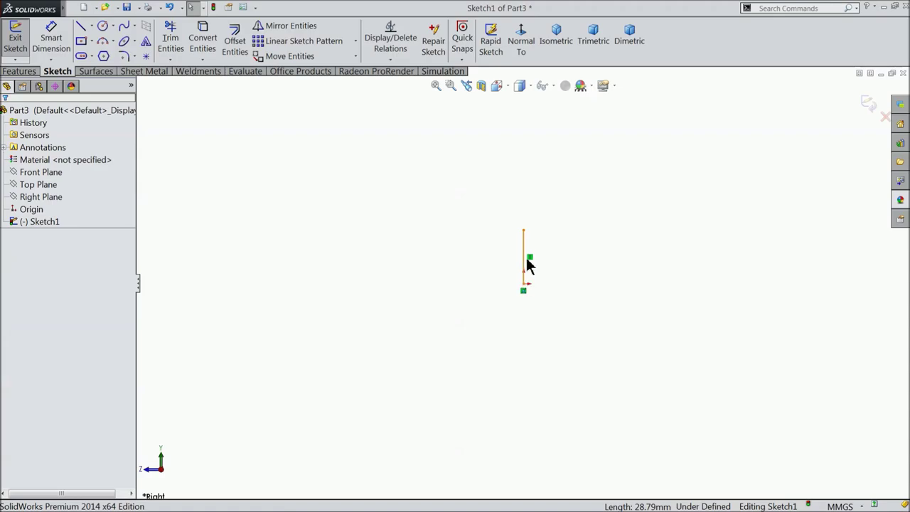
{"action": "left_click", "coordinate": [527, 262]}
{"action": "key", "text": "Delete"}
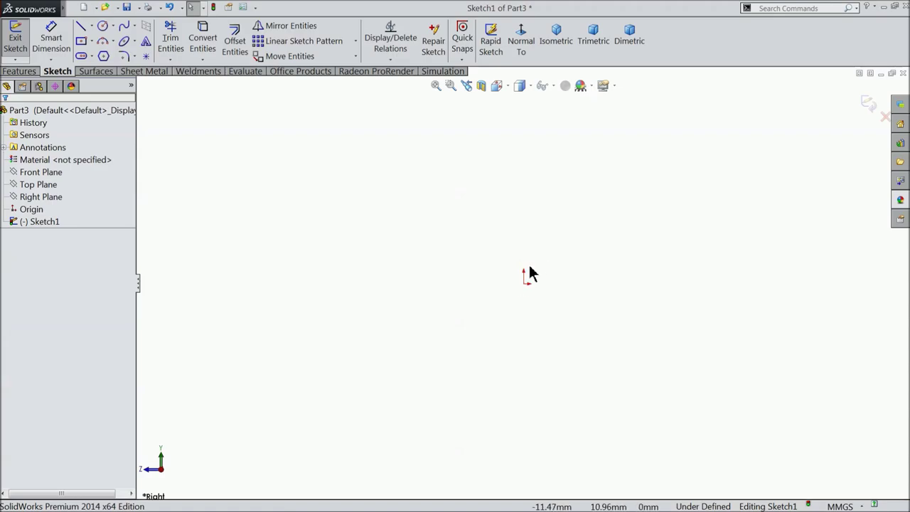
Step: Draw the closed stepped line profile from the origin, with a slanted shoulder, back to the origin
{"action": "left_click", "coordinate": [82, 27]}
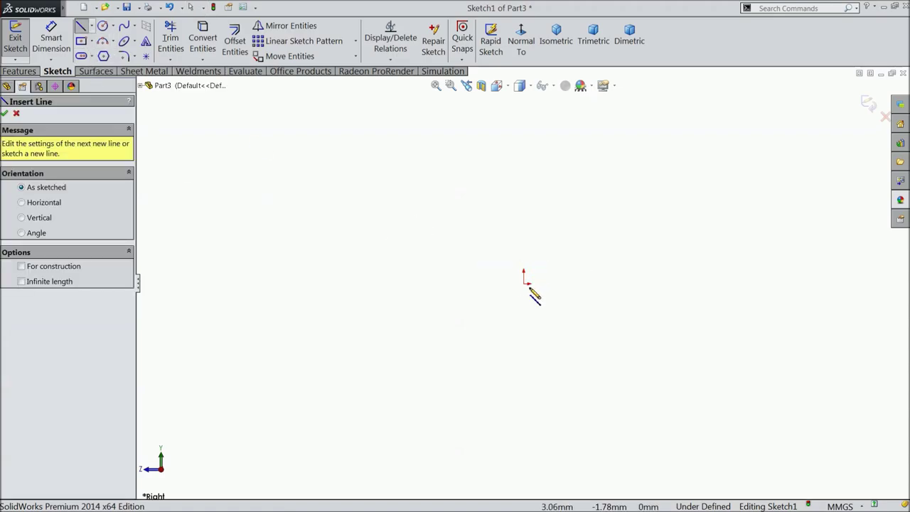
{"action": "left_click", "coordinate": [525, 283]}
{"action": "left_click", "coordinate": [523, 333]}
{"action": "left_click", "coordinate": [766, 333]}
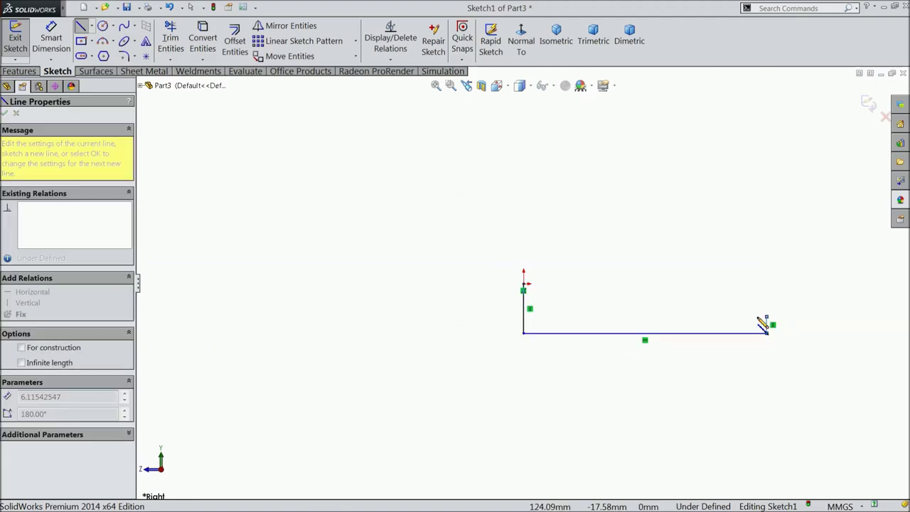
{"action": "left_click", "coordinate": [767, 316]}
{"action": "left_click", "coordinate": [697, 317]}
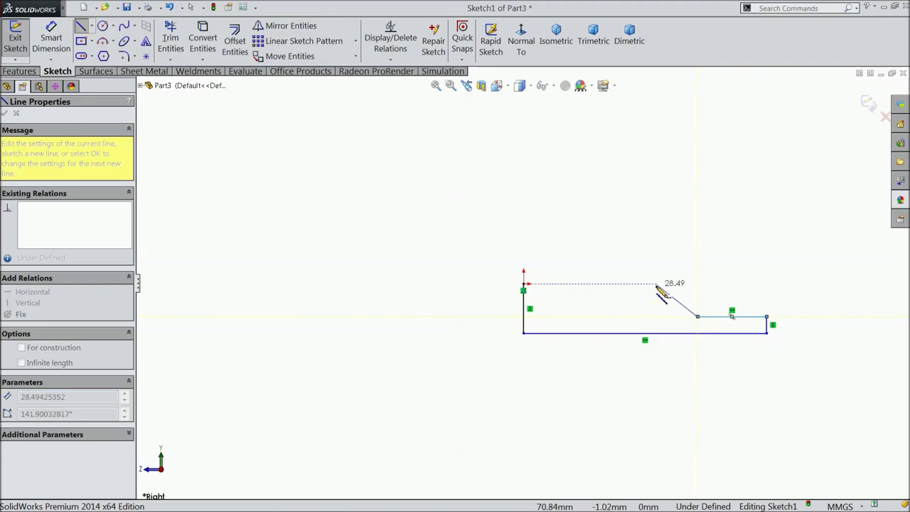
{"action": "left_click", "coordinate": [656, 284]}
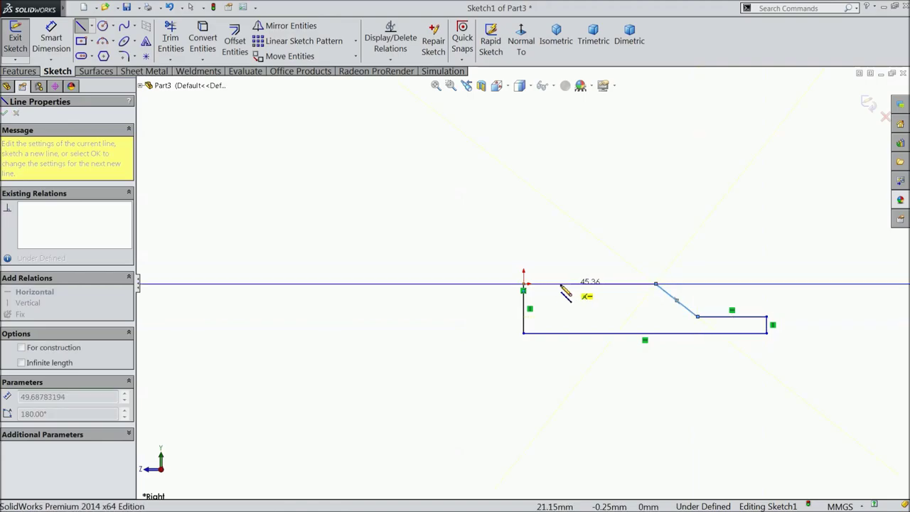
{"action": "left_click", "coordinate": [523, 284]}
{"action": "right_click", "coordinate": [522, 288]}
{"action": "left_click", "coordinate": [463, 138]}
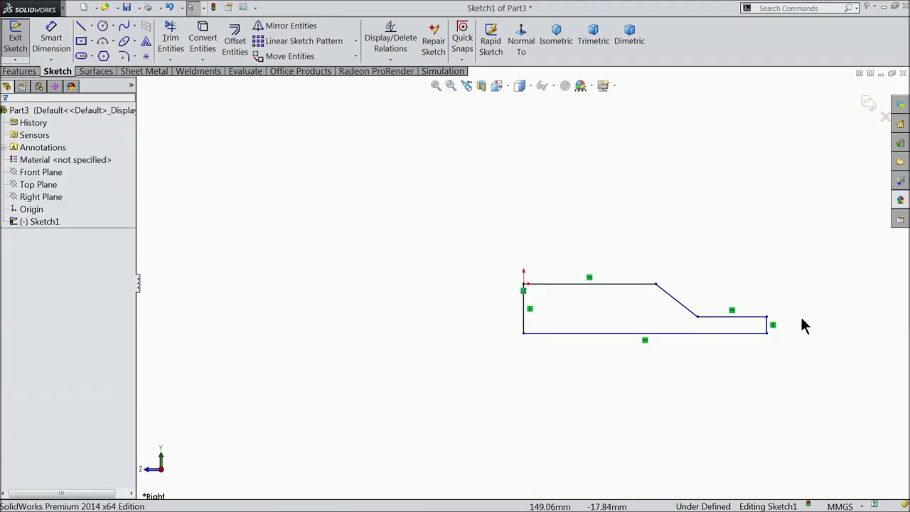
{"action": "scroll", "coordinate": [783, 331], "scroll_direction": "down", "scroll_amount": 2}
{"action": "scroll", "coordinate": [674, 325], "scroll_direction": "down", "scroll_amount": 2}
{"action": "scroll", "coordinate": [554, 317], "scroll_direction": "down", "scroll_amount": 1}
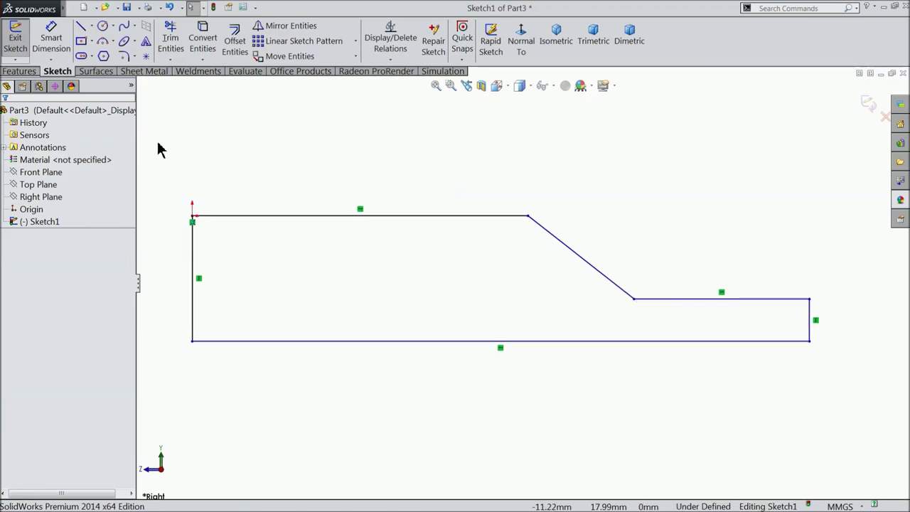
Step: Dimension the bottom edge at 75 and the left edge height at 7.5
{"action": "left_click", "coordinate": [56, 41]}
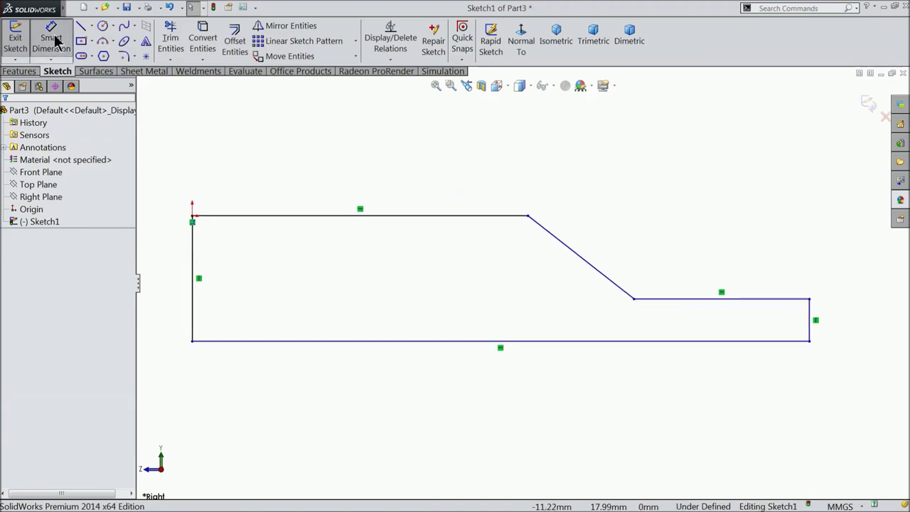
{"action": "left_click", "coordinate": [405, 348]}
{"action": "left_click", "coordinate": [421, 381]}
{"action": "type", "text": "75"}
{"action": "left_click", "coordinate": [369, 367]}
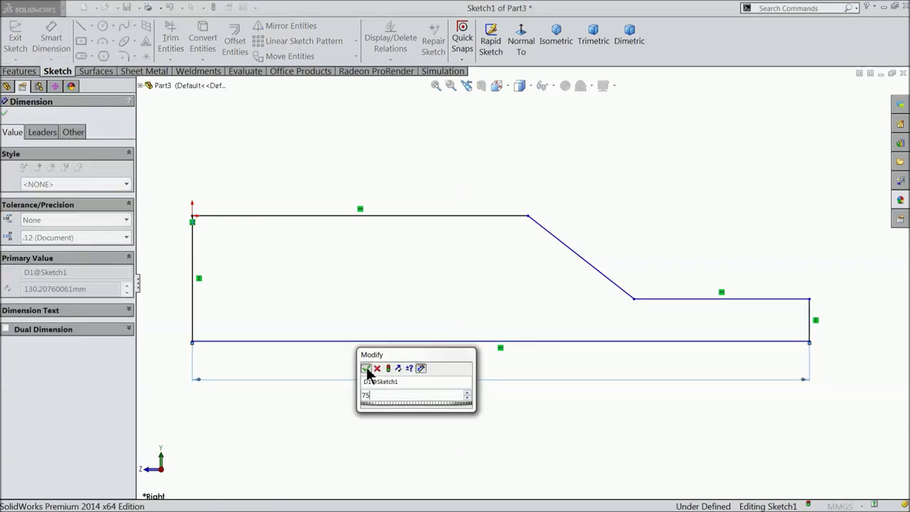
{"action": "left_click", "coordinate": [193, 270]}
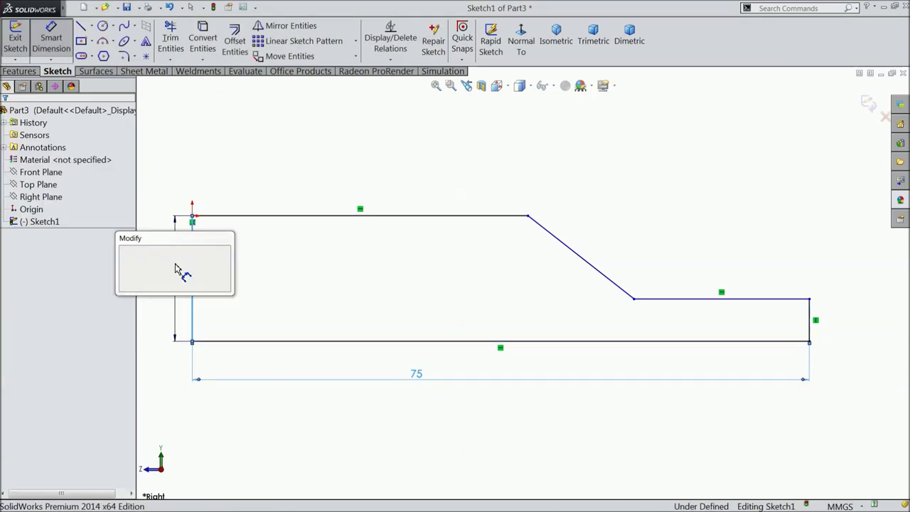
{"action": "type", "text": "73"}
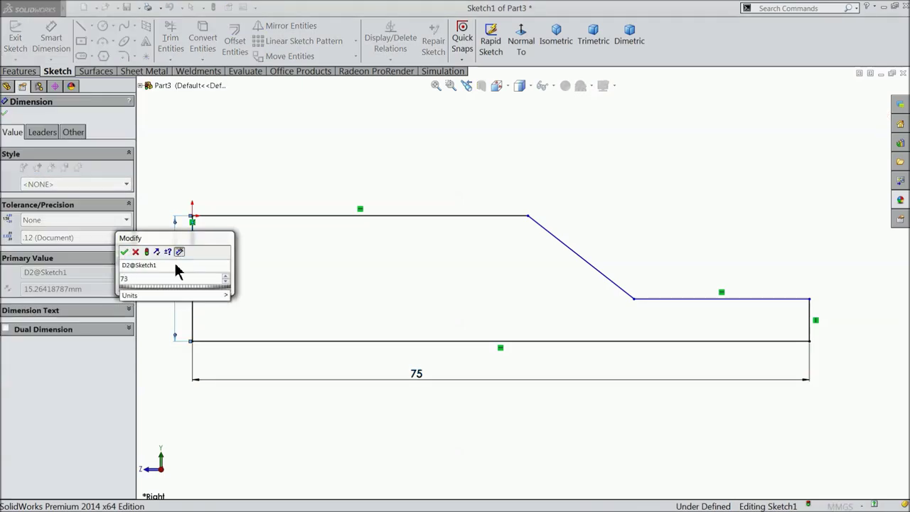
{"action": "key", "text": "BackSpace"}
{"action": "type", "text": ".5"}
{"action": "key", "text": "Return"}
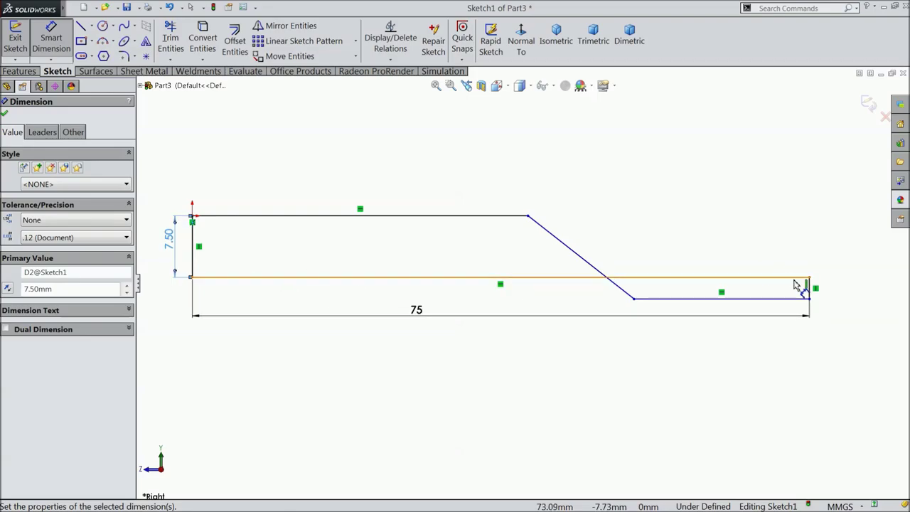
Step: Dimension the top edge at 40 and drag the profile's right end point upward
{"action": "left_click", "coordinate": [372, 217]}
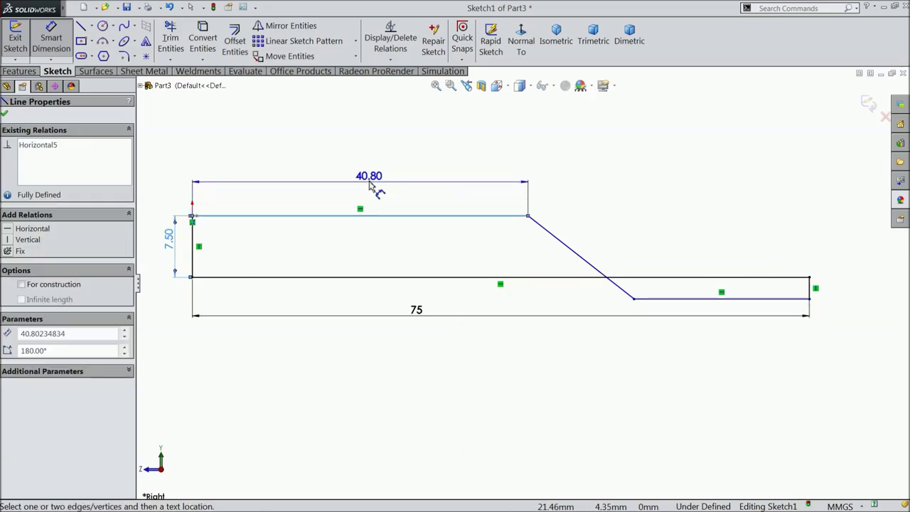
{"action": "left_click", "coordinate": [377, 187]}
{"action": "type", "text": "40"}
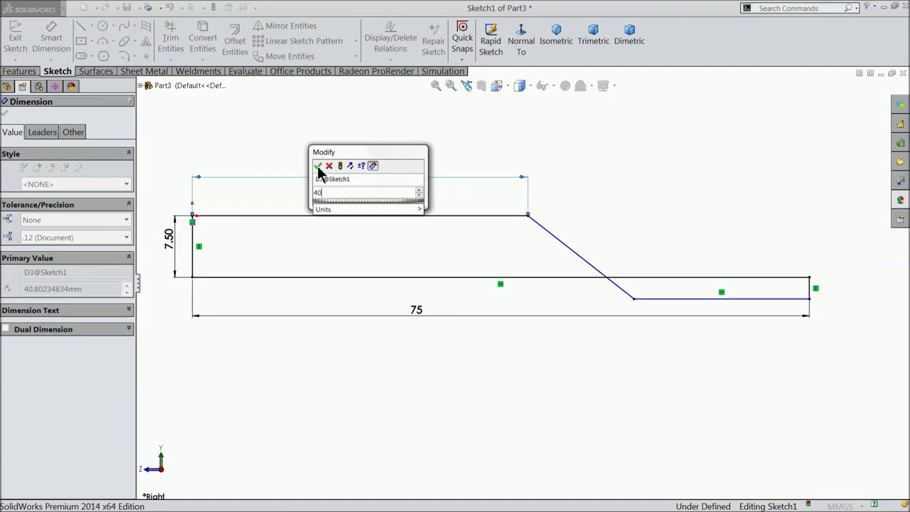
{"action": "left_click", "coordinate": [318, 166]}
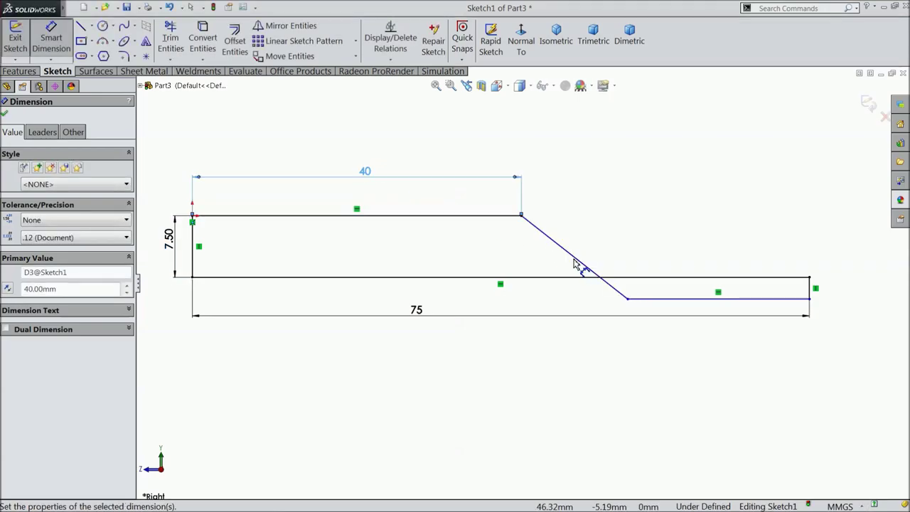
{"action": "left_click", "coordinate": [50, 44]}
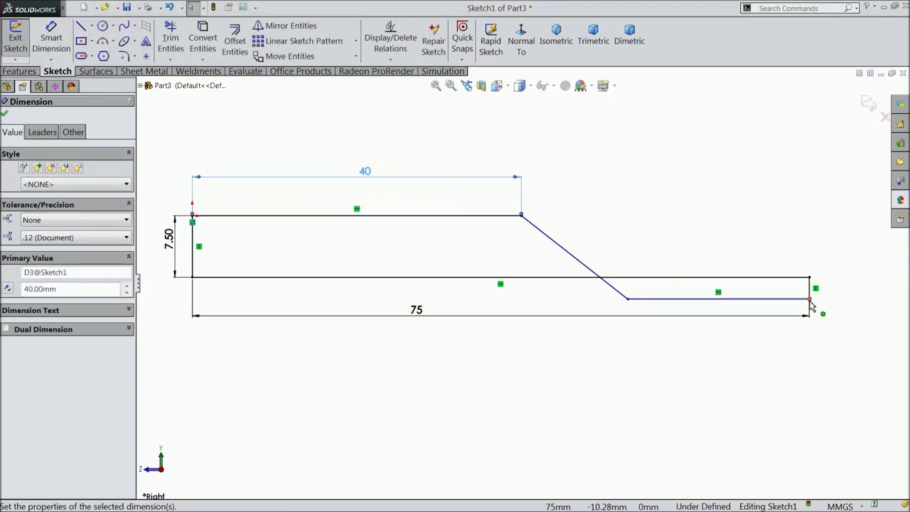
{"action": "left_click_drag", "start_coordinate": [812, 302], "coordinate": [810, 257]}
Step: Dimension the narrow right end height at 4 and the shoulder run at 12
{"action": "left_click", "coordinate": [52, 41]}
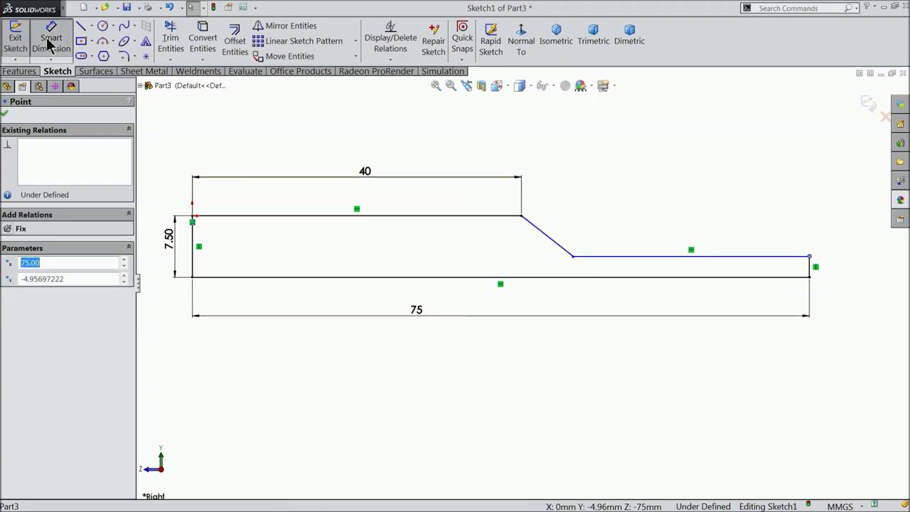
{"action": "left_click", "coordinate": [811, 268]}
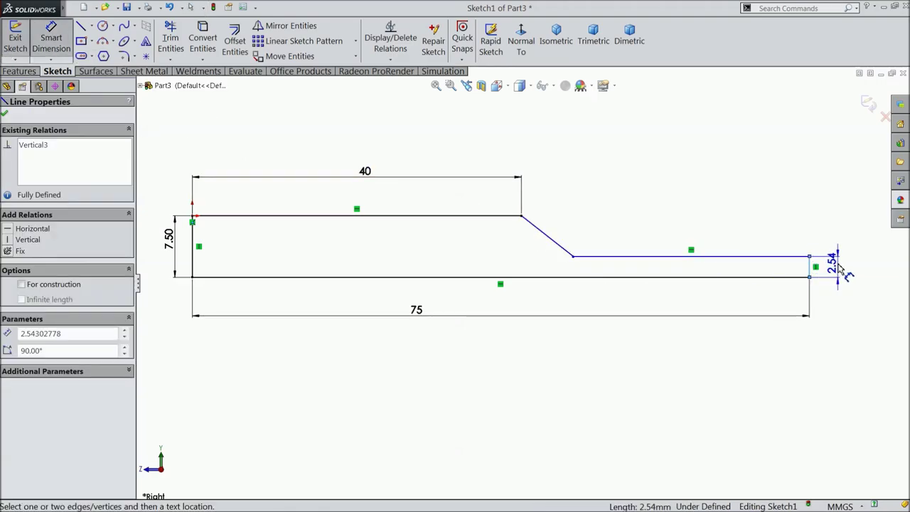
{"action": "left_click", "coordinate": [843, 269]}
{"action": "type", "text": "4"}
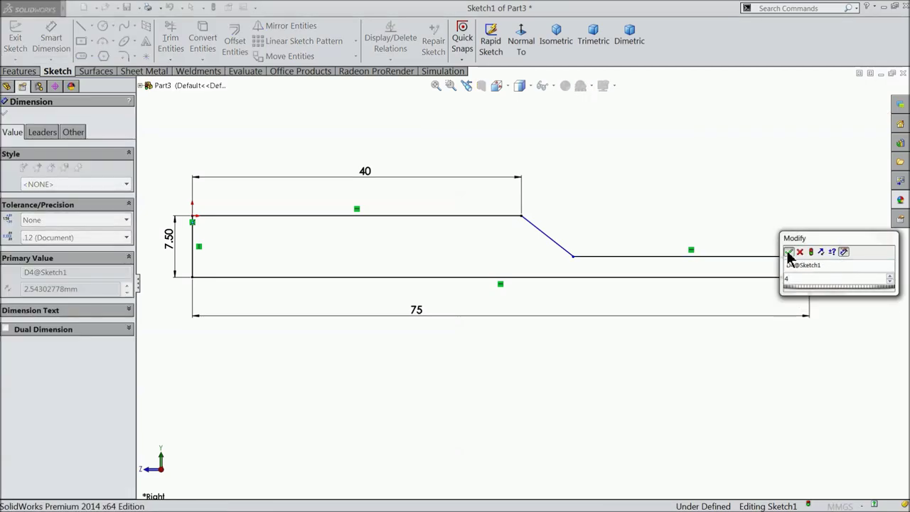
{"action": "key", "text": "Return"}
{"action": "left_click", "coordinate": [560, 236]}
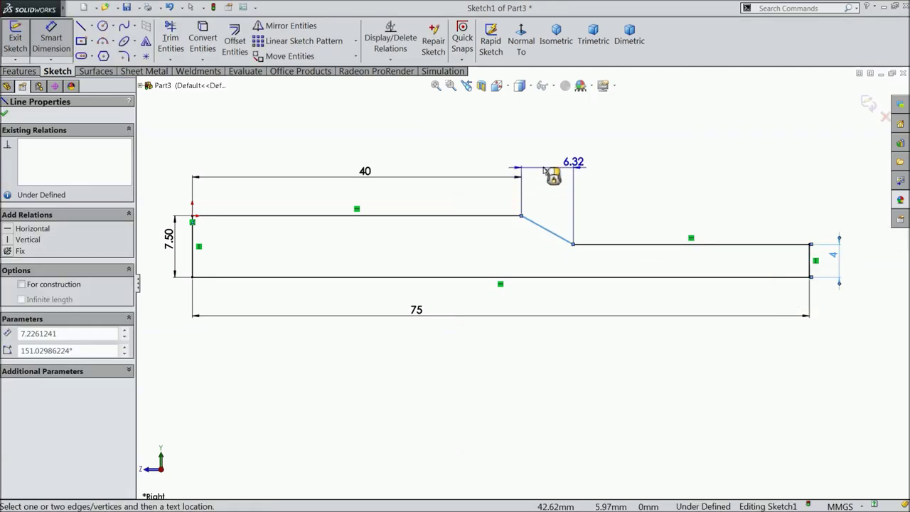
{"action": "left_click", "coordinate": [548, 149]}
{"action": "type", "text": "12"}
{"action": "left_click", "coordinate": [489, 131]}
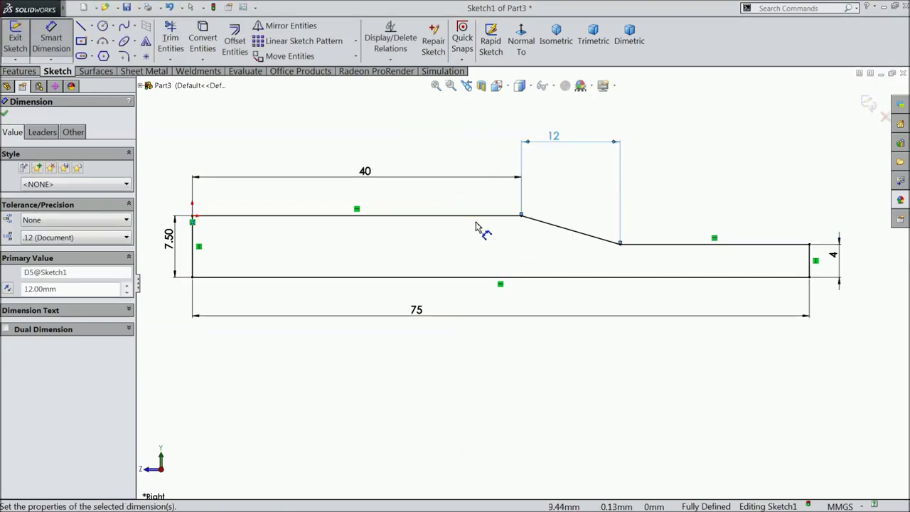
Step: Revolve Sketch1 a full 360° about its long bottom edge into a solid shaft
{"action": "left_click", "coordinate": [5, 114]}
{"action": "left_click", "coordinate": [19, 71]}
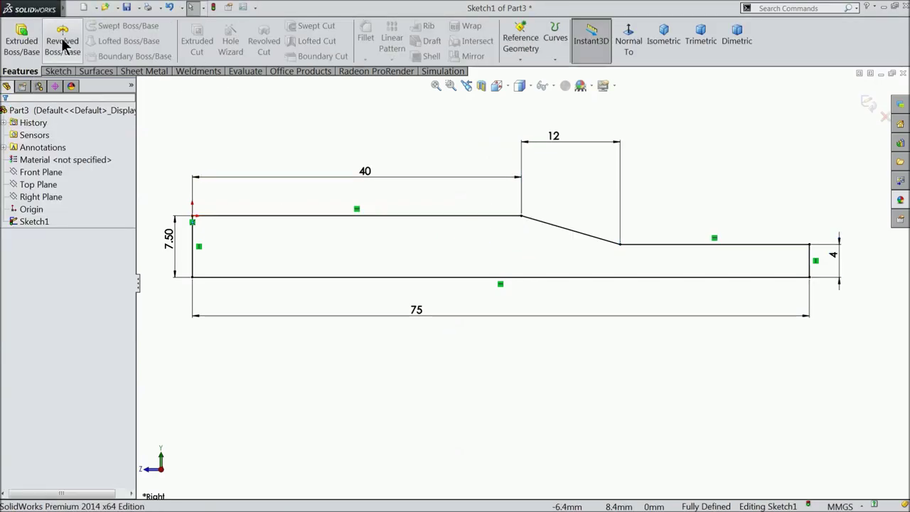
{"action": "left_click", "coordinate": [64, 46]}
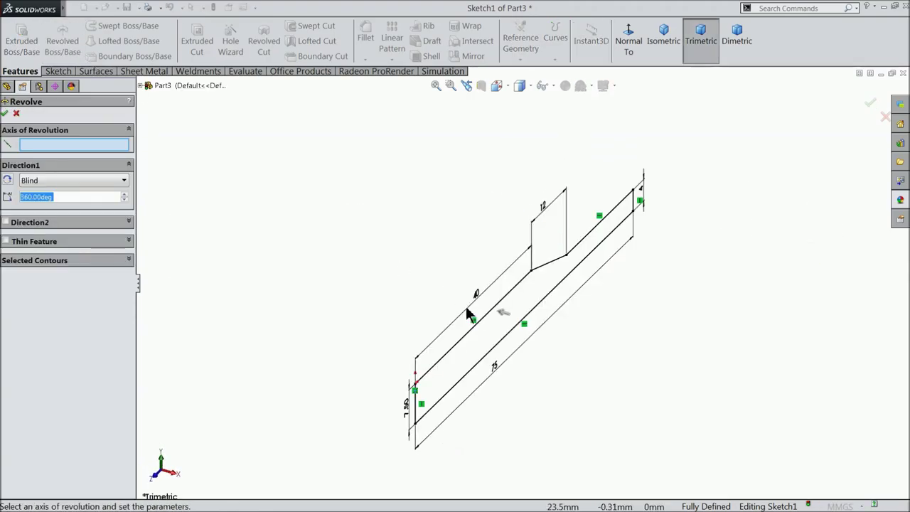
{"action": "left_click", "coordinate": [530, 315]}
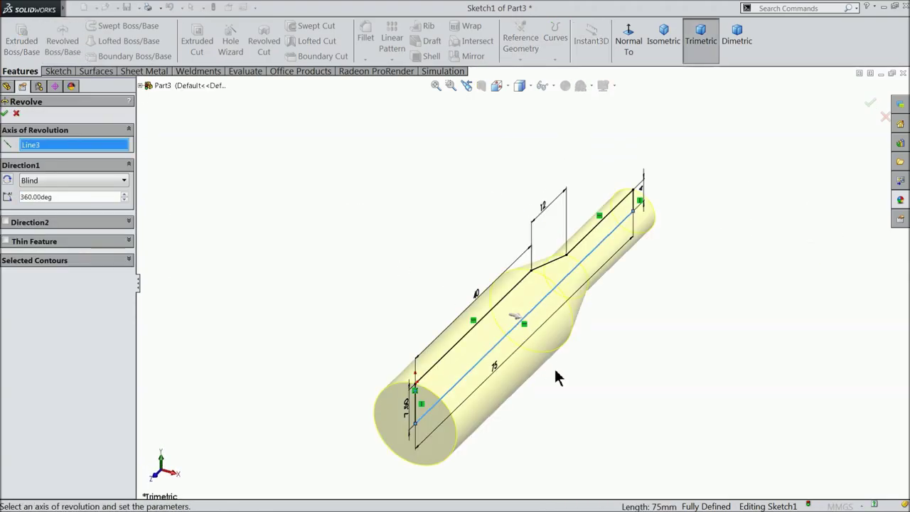
{"action": "scroll", "coordinate": [553, 381], "scroll_direction": "down", "scroll_amount": 2}
{"action": "left_click", "coordinate": [4, 113]}
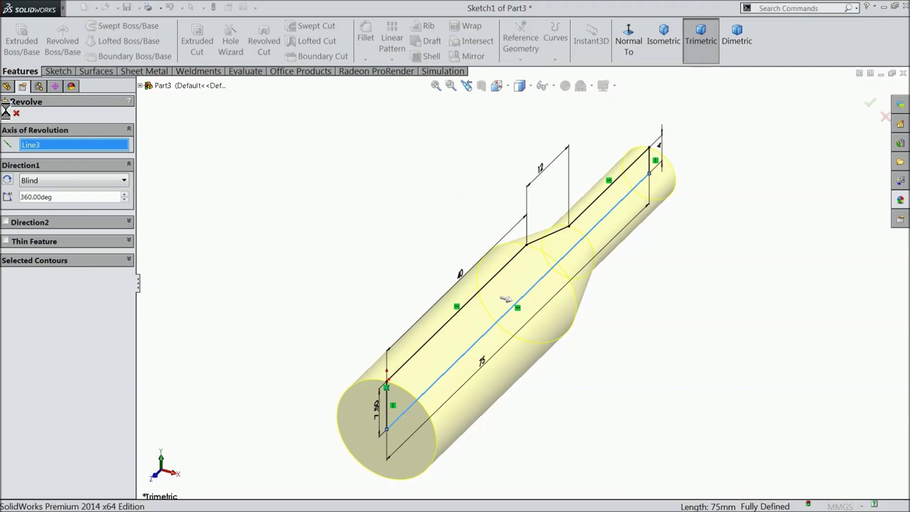
{"action": "left_click", "coordinate": [73, 111]}
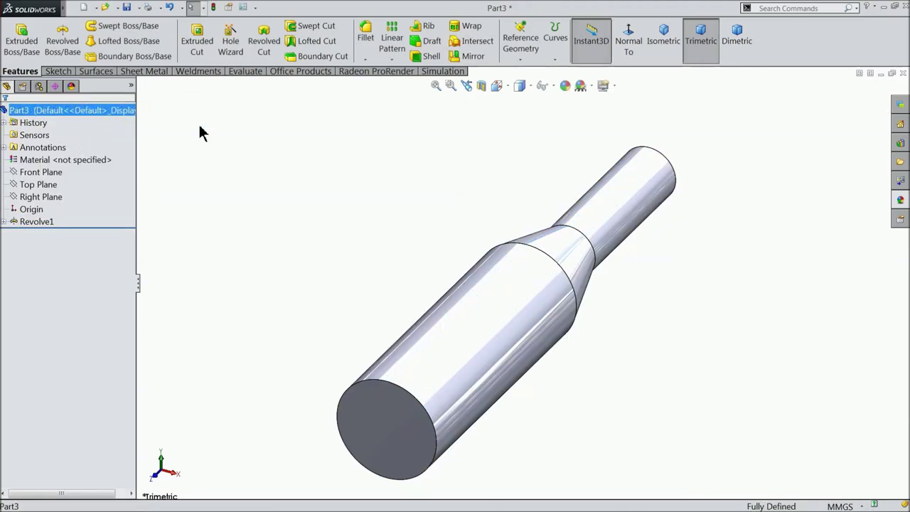
Step: Apply Metal > Steel 'satin finish stainless steel' to the part and orbit to its large end
{"action": "left_click", "coordinate": [902, 201]}
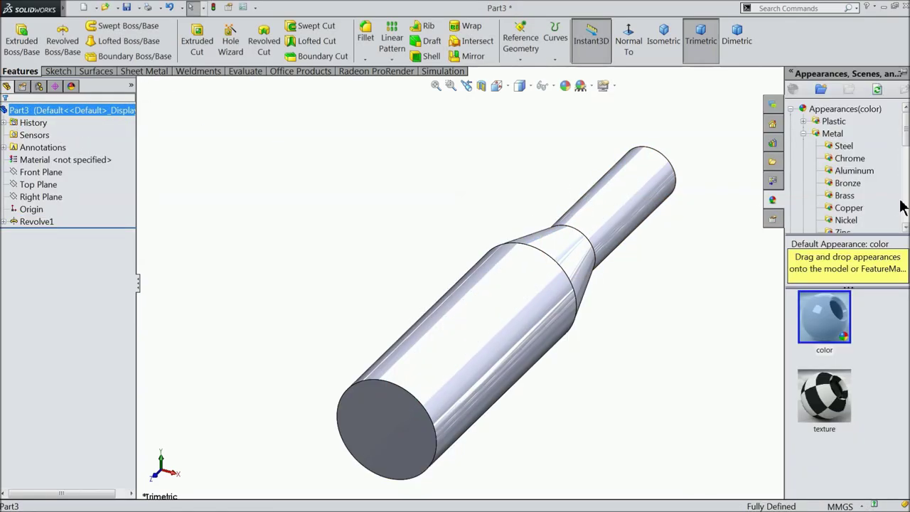
{"action": "left_click", "coordinate": [837, 147]}
{"action": "scroll", "coordinate": [816, 332], "scroll_direction": "down", "scroll_amount": 3}
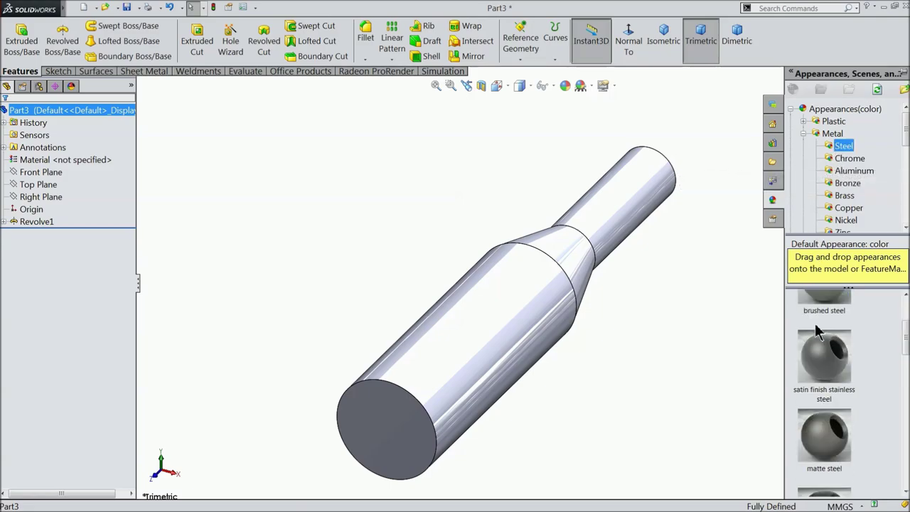
{"action": "double_click", "coordinate": [824, 370]}
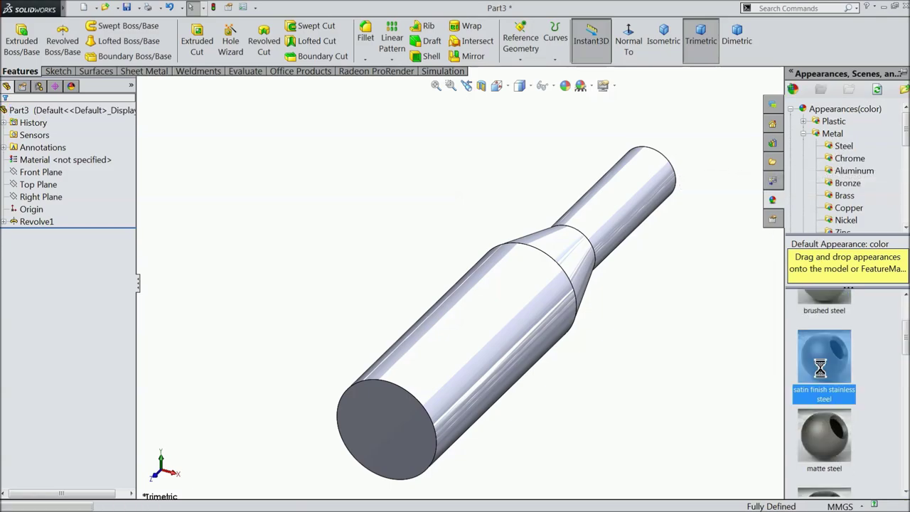
{"action": "mouse_move", "coordinate": [642, 353]}
{"action": "middle_mouse_down"}
{"action": "mouse_move", "coordinate": [583, 261]}
{"action": "mouse_move", "coordinate": [614, 321]}
{"action": "mouse_move", "coordinate": [603, 332]}
{"action": "middle_mouse_up"}
{"action": "scroll", "coordinate": [612, 339], "scroll_direction": "down", "scroll_amount": 2}
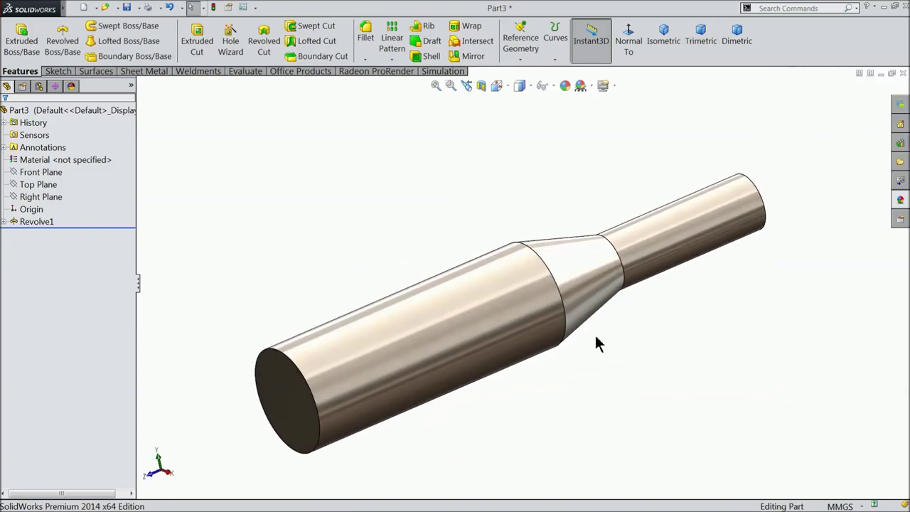
{"action": "scroll", "coordinate": [596, 345], "scroll_direction": "down", "scroll_amount": 2}
{"action": "scroll", "coordinate": [562, 331], "scroll_direction": "down", "scroll_amount": 2}
{"action": "scroll", "coordinate": [541, 319], "scroll_direction": "up", "scroll_amount": 2}
{"action": "mouse_move", "coordinate": [545, 325]}
{"action": "middle_mouse_down"}
{"action": "mouse_move", "coordinate": [610, 311]}
{"action": "mouse_move", "coordinate": [603, 320]}
{"action": "middle_mouse_up"}
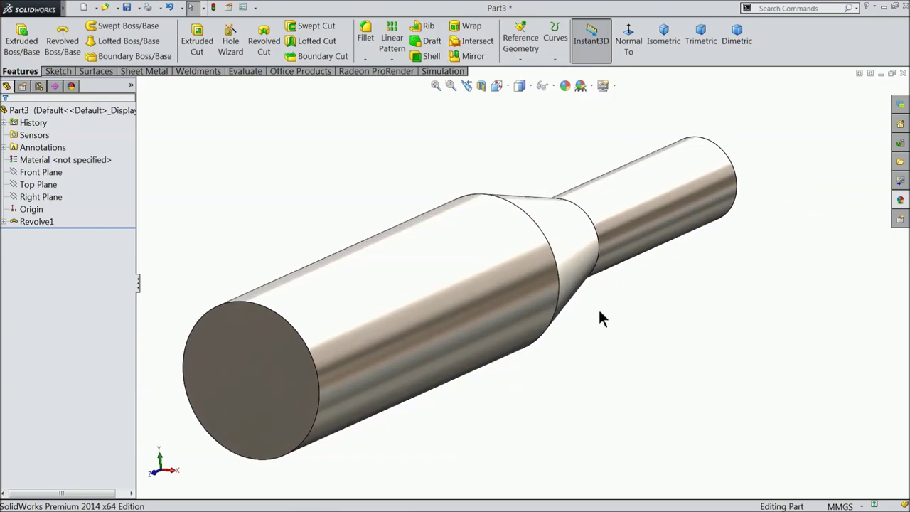
Step: Chamfer the large cylinder's end-face edge 2 mm at 45°, then reselect that end face
{"action": "left_click", "coordinate": [366, 61]}
{"action": "left_click", "coordinate": [377, 86]}
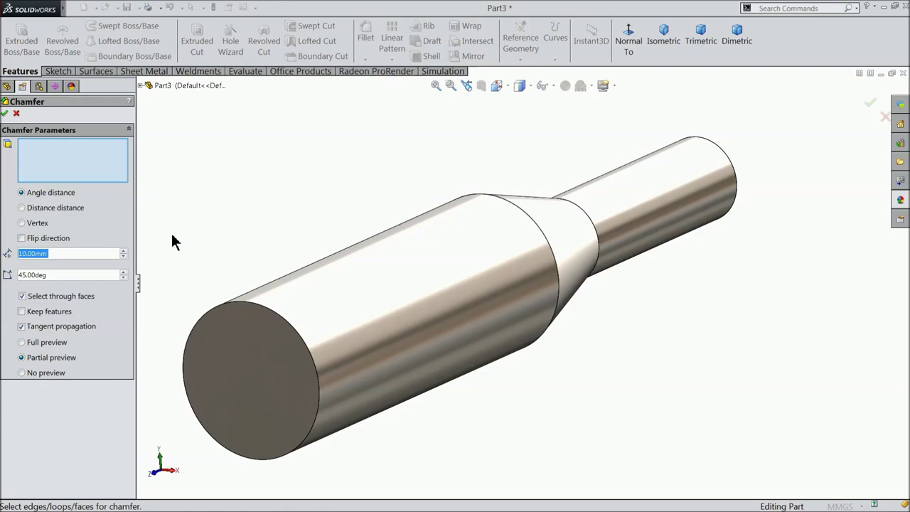
{"action": "type", "text": "2"}
{"action": "left_click", "coordinate": [259, 357]}
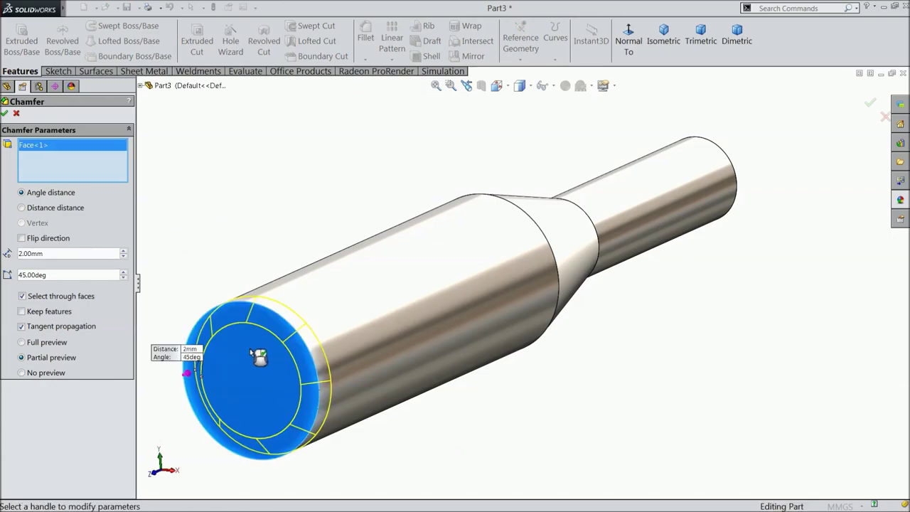
{"action": "left_click", "coordinate": [5, 114]}
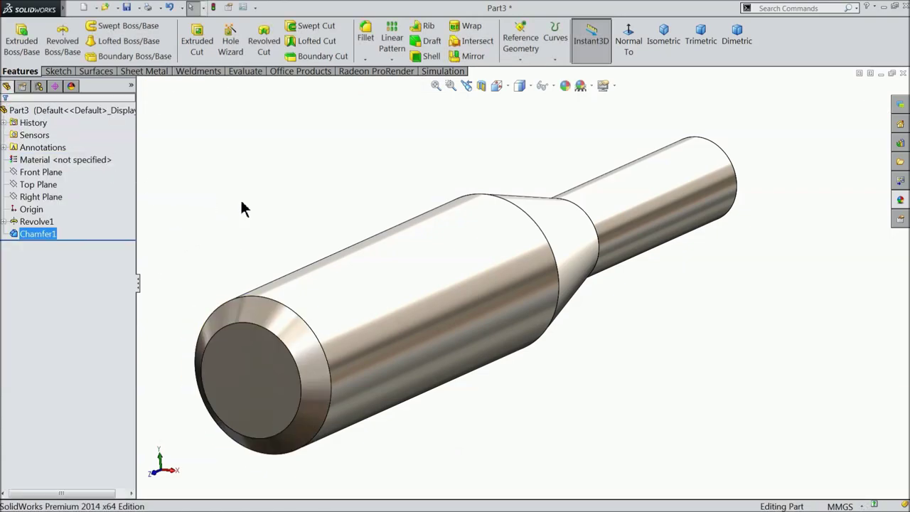
{"action": "mouse_move", "coordinate": [266, 210]}
{"action": "middle_mouse_down"}
{"action": "mouse_move", "coordinate": [240, 191]}
{"action": "mouse_move", "coordinate": [256, 203]}
{"action": "middle_mouse_up"}
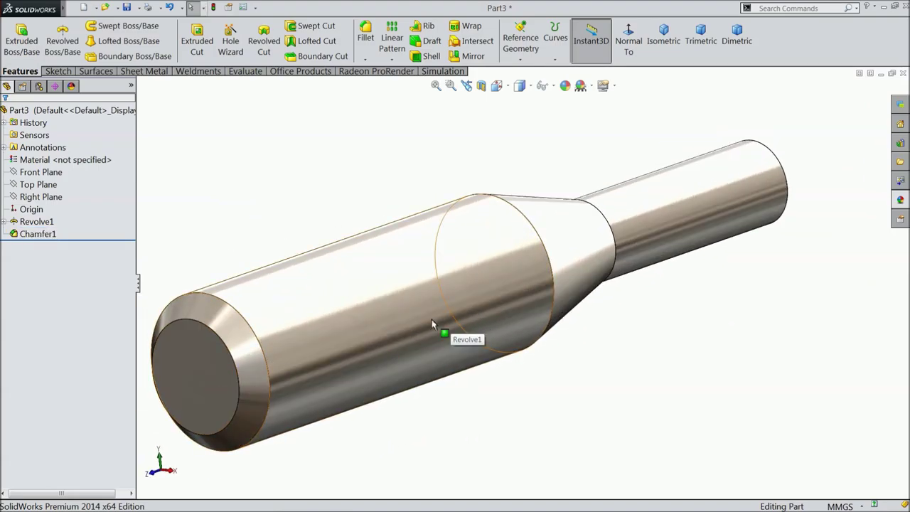
{"action": "scroll", "coordinate": [278, 309], "scroll_direction": "up", "scroll_amount": 2}
{"action": "middle_click_drag", "start_coordinate": [285, 310], "coordinate": [331, 267]}
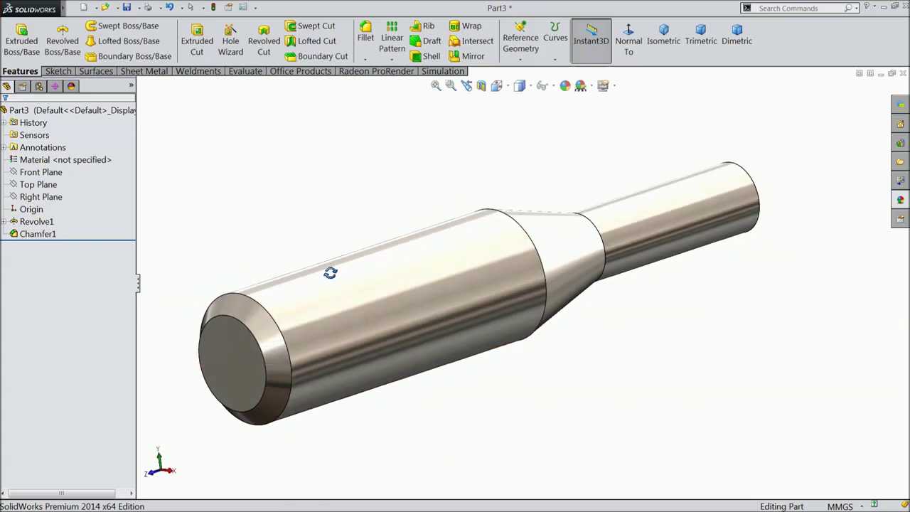
{"action": "left_click", "coordinate": [249, 357]}
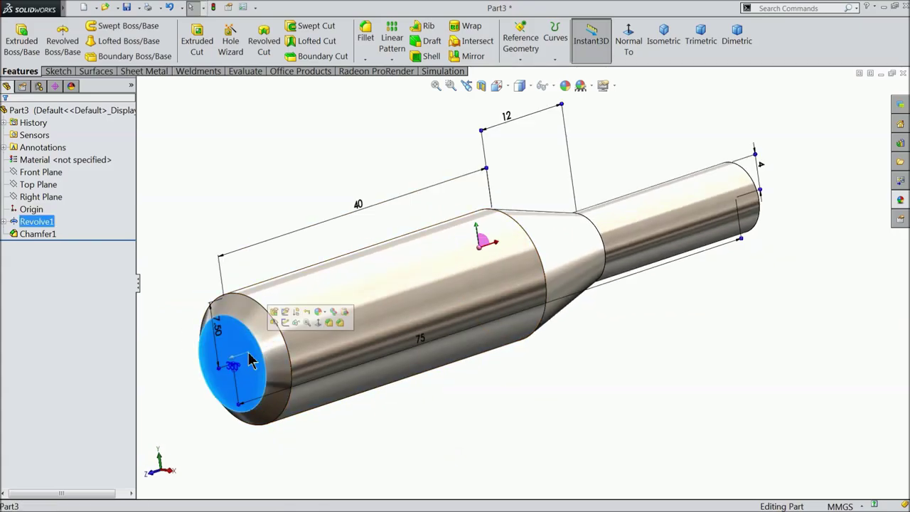
Step: Start a sketch on the end face, viewed normal, with horizontal and vertical centerlines from its centre
{"action": "left_click", "coordinate": [283, 325]}
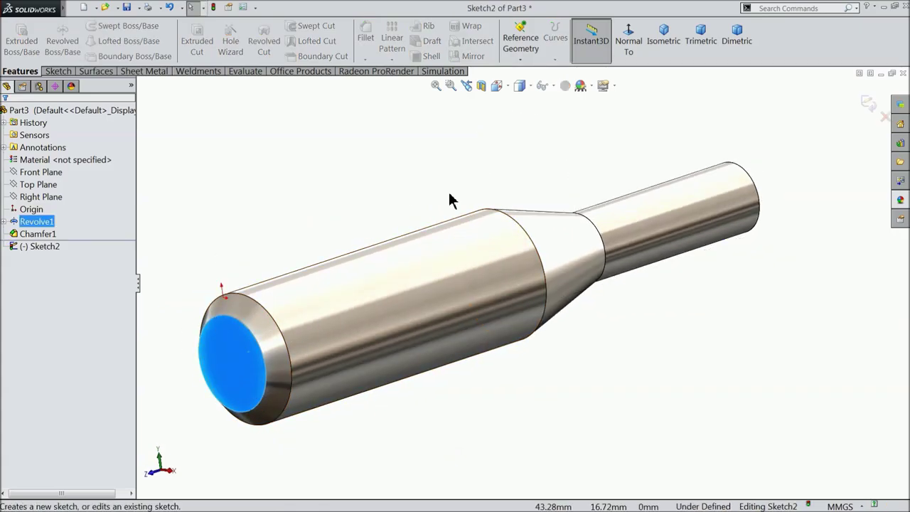
{"action": "left_click", "coordinate": [629, 44]}
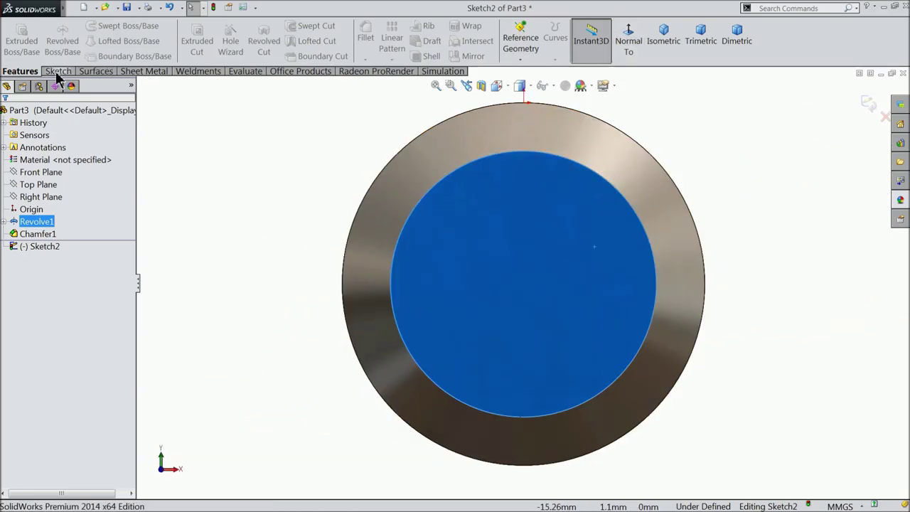
{"action": "left_click", "coordinate": [58, 72]}
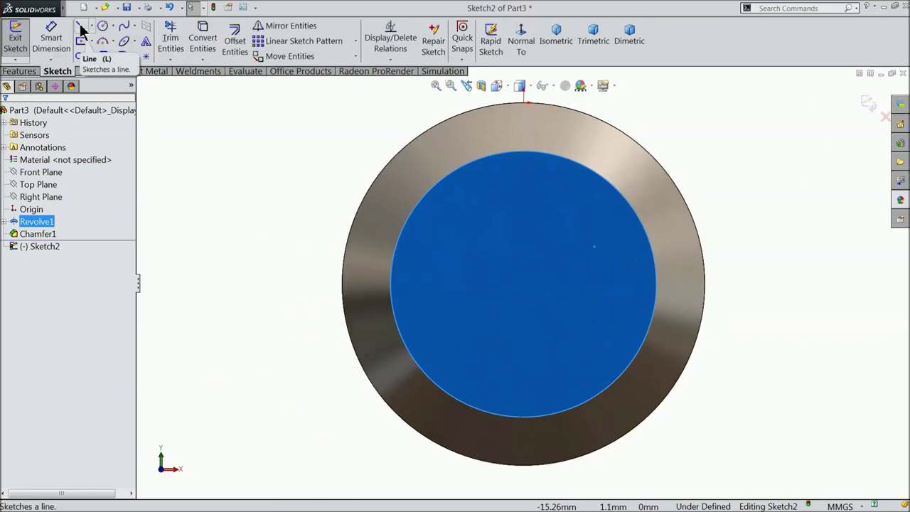
{"action": "left_click", "coordinate": [92, 26]}
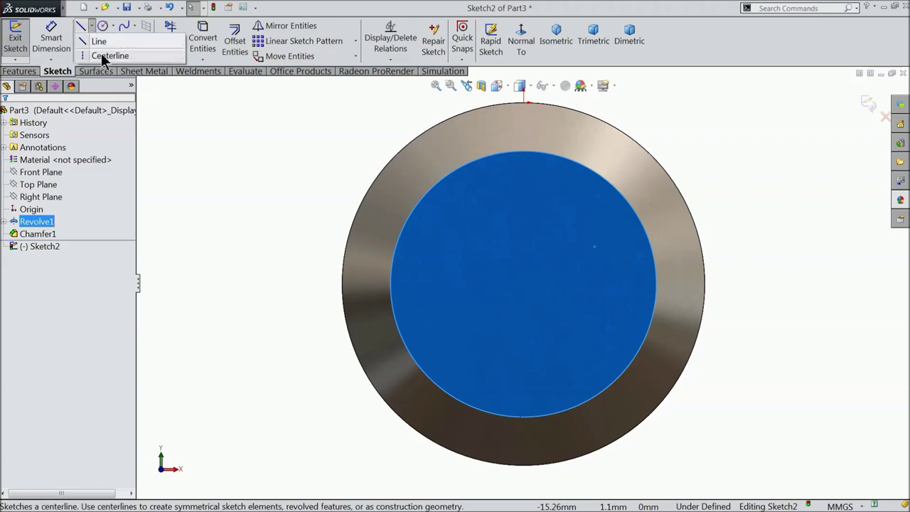
{"action": "left_click", "coordinate": [106, 56]}
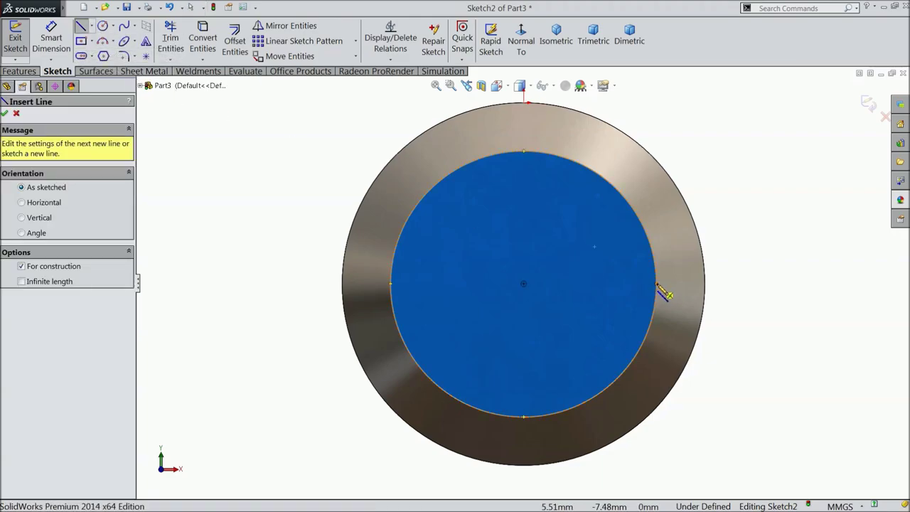
{"action": "left_click", "coordinate": [657, 284]}
{"action": "left_click", "coordinate": [524, 283]}
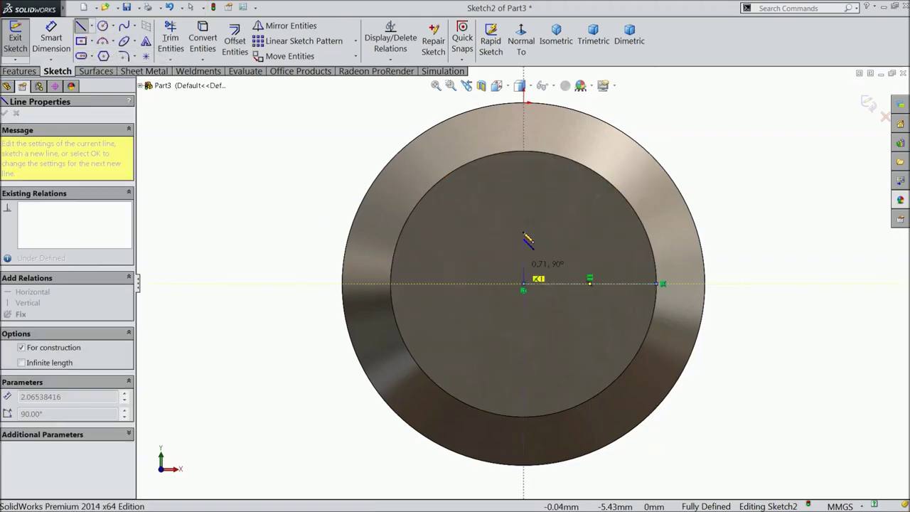
{"action": "left_click", "coordinate": [523, 103]}
{"action": "right_click", "coordinate": [343, 111]}
{"action": "left_click", "coordinate": [360, 104]}
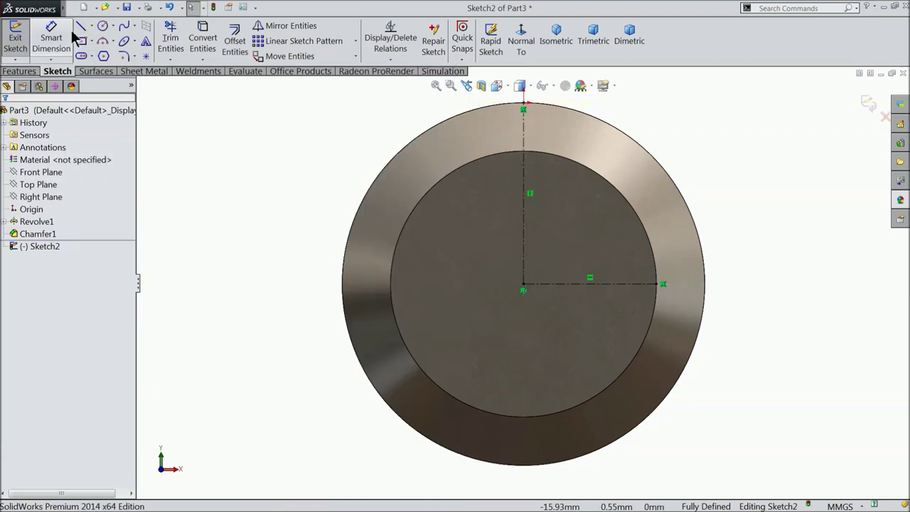
Step: Draw the closed outline: horizontal line, vertical line and tangent arc at the upper right
{"action": "left_click", "coordinate": [81, 26]}
{"action": "key", "text": "f"}
{"action": "scroll", "coordinate": [608, 240], "scroll_direction": "down", "scroll_amount": 3}
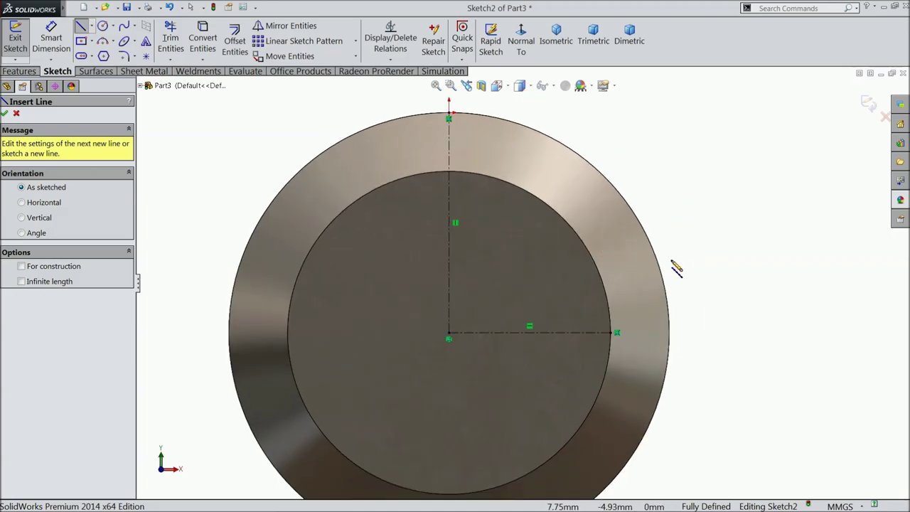
{"action": "left_click", "coordinate": [679, 236]}
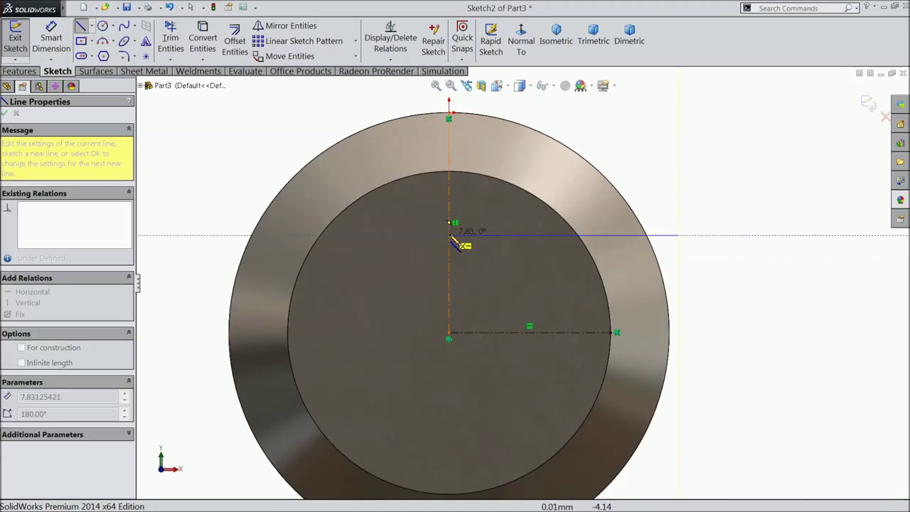
{"action": "left_click", "coordinate": [449, 235]}
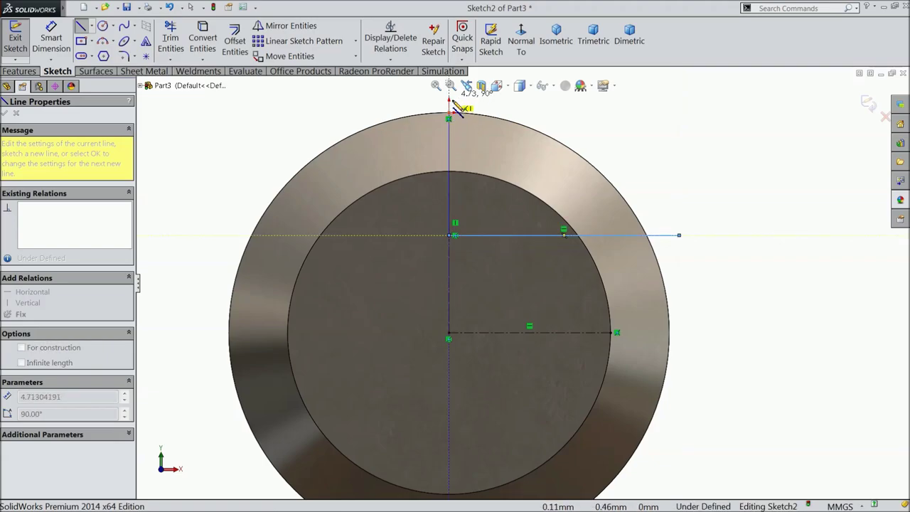
{"action": "scroll", "coordinate": [454, 103], "scroll_direction": "up", "scroll_amount": 1}
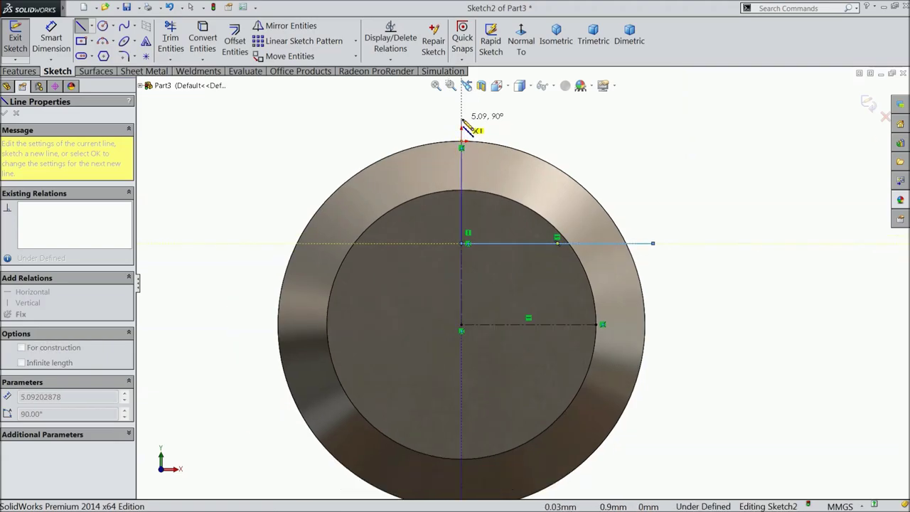
{"action": "left_click", "coordinate": [462, 120]}
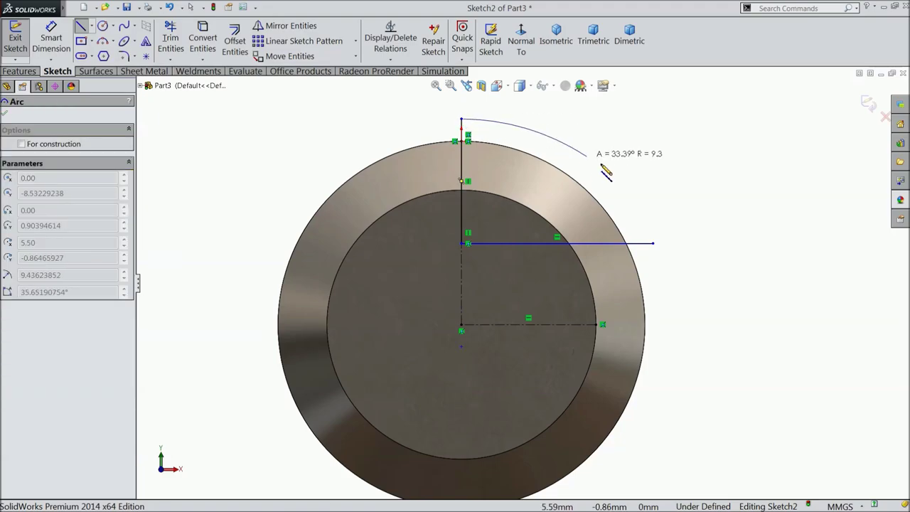
{"action": "left_click", "coordinate": [653, 243]}
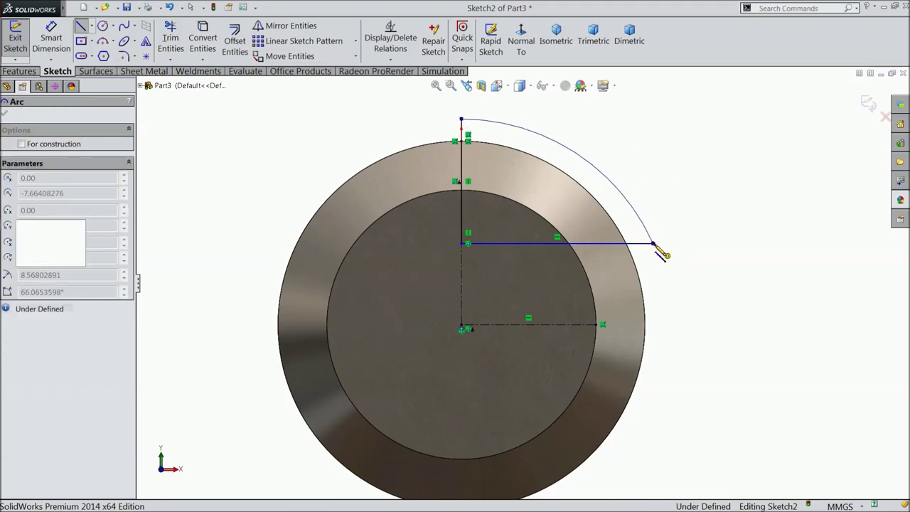
{"action": "right_click", "coordinate": [664, 158]}
{"action": "key", "text": "Escape"}
{"action": "key", "text": "Escape"}
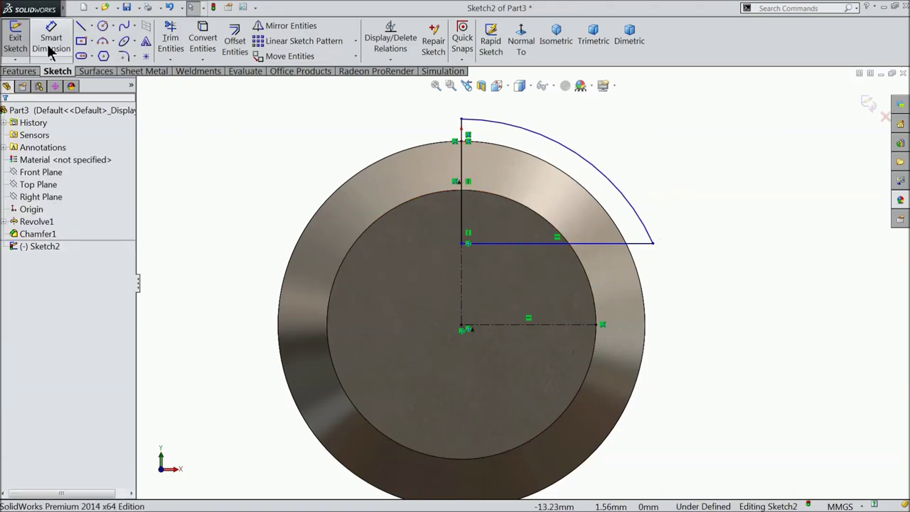
Step: Dimension the line-to-centerline spacing at 3.50 and add a driven vertical 4 reference dimension
{"action": "left_click", "coordinate": [50, 53]}
{"action": "left_click", "coordinate": [552, 244]}
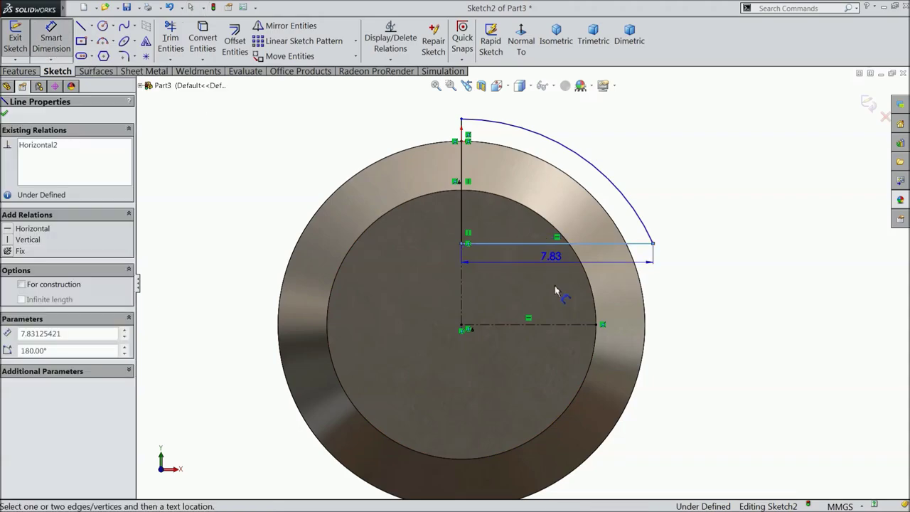
{"action": "left_click", "coordinate": [562, 326]}
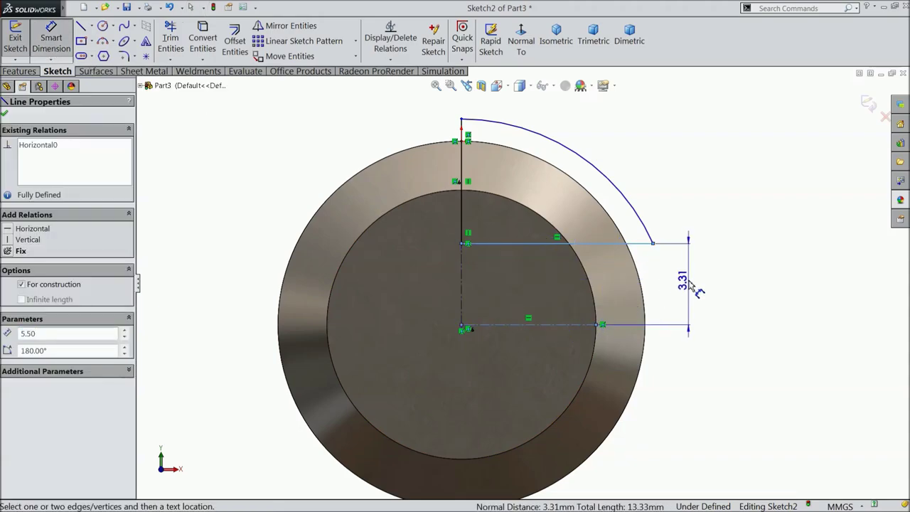
{"action": "left_click", "coordinate": [687, 288]}
{"action": "type", "text": "3.5"}
{"action": "left_click", "coordinate": [638, 268]}
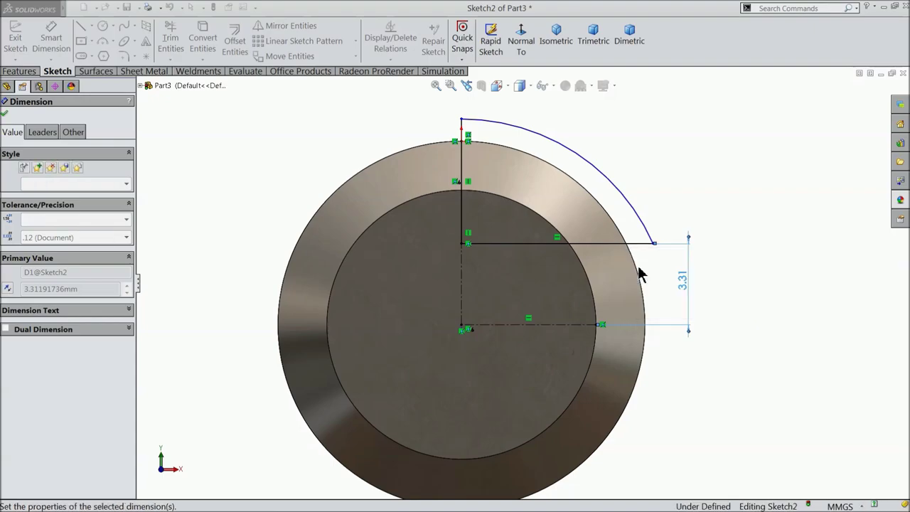
{"action": "left_click", "coordinate": [461, 239]}
{"action": "left_click", "coordinate": [463, 141]}
{"action": "left_click", "coordinate": [302, 184]}
{"action": "left_click", "coordinate": [488, 158]}
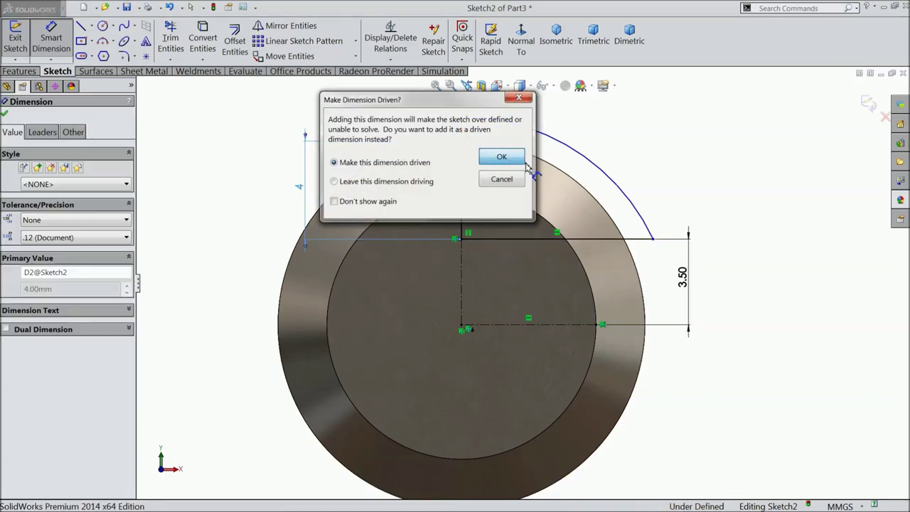
Step: Dimension the arc radius at R8.65 and the horizontal line length at 7.83
{"action": "left_click", "coordinate": [567, 145]}
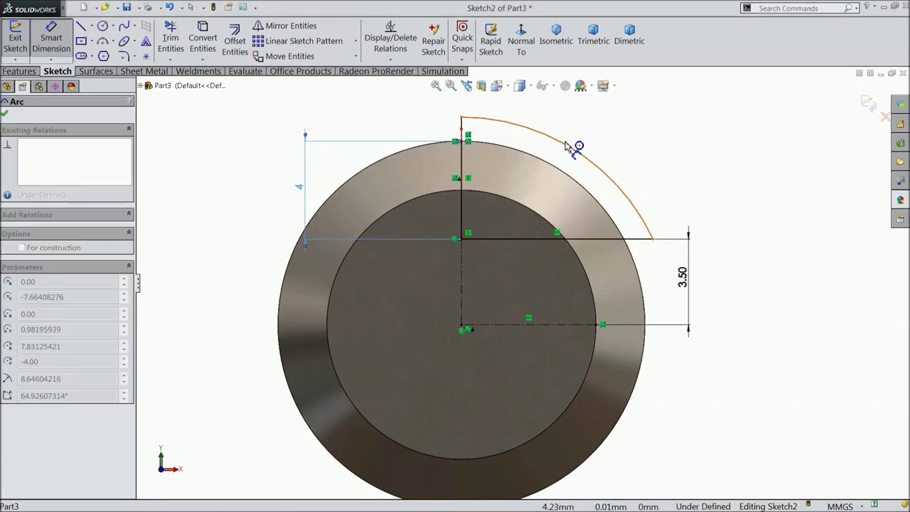
{"action": "left_click", "coordinate": [594, 129]}
{"action": "left_click", "coordinate": [543, 116]}
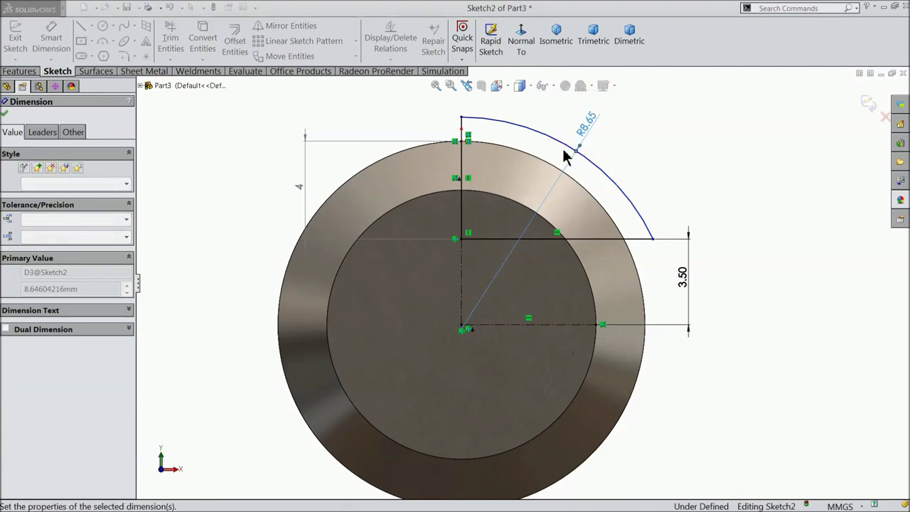
{"action": "left_click", "coordinate": [589, 242]}
{"action": "left_click", "coordinate": [729, 310]}
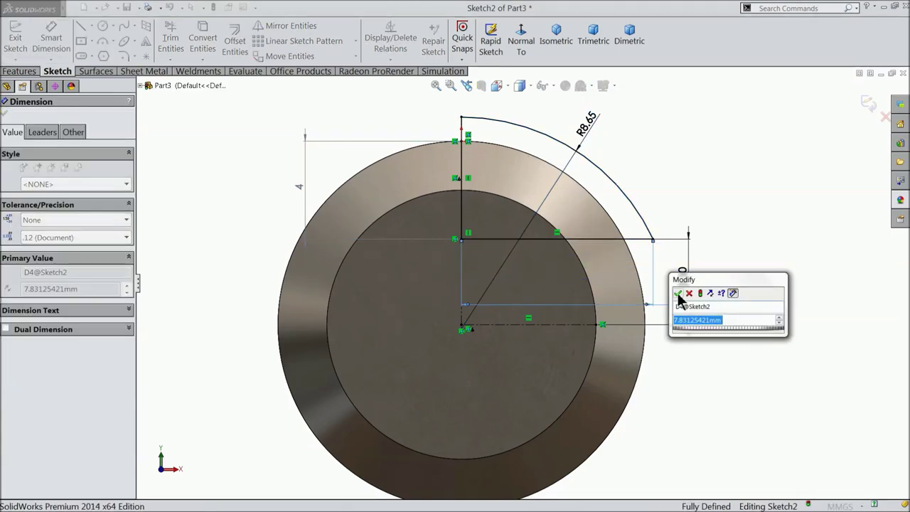
{"action": "left_click", "coordinate": [678, 293]}
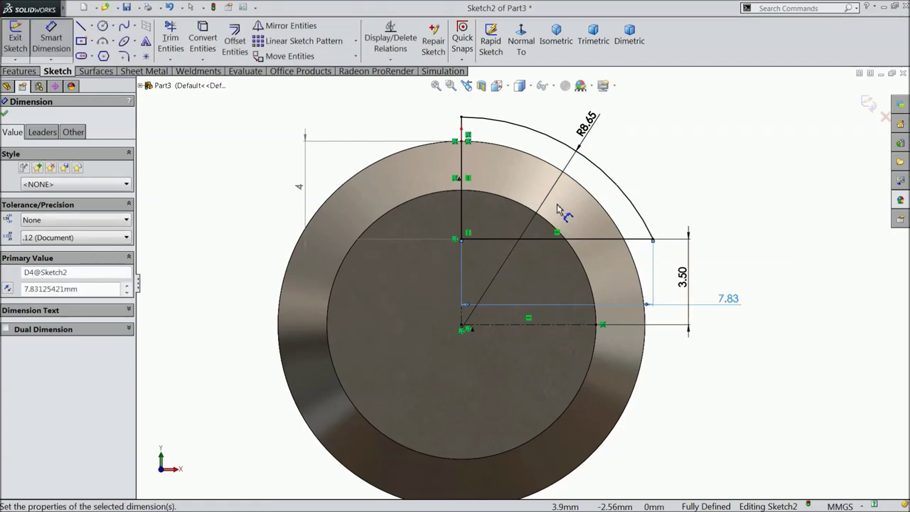
{"action": "mouse_move", "coordinate": [186, 86]}
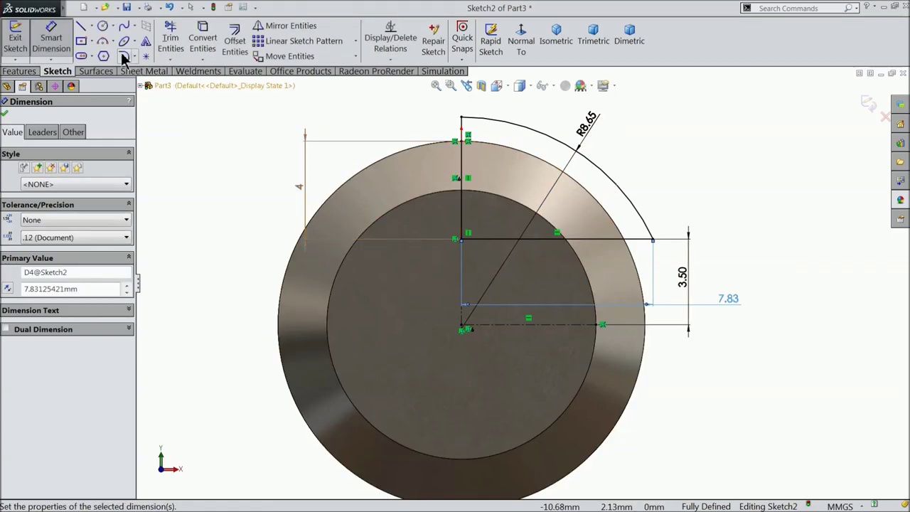
Step: Round the outline's inner corner with a 0.5 mm sketch fillet
{"action": "left_click", "coordinate": [122, 57]}
{"action": "scroll", "coordinate": [502, 263], "scroll_direction": "down", "scroll_amount": 2}
{"action": "scroll", "coordinate": [491, 242], "scroll_direction": "down", "scroll_amount": 1}
{"action": "scroll", "coordinate": [490, 243], "scroll_direction": "down", "scroll_amount": 1}
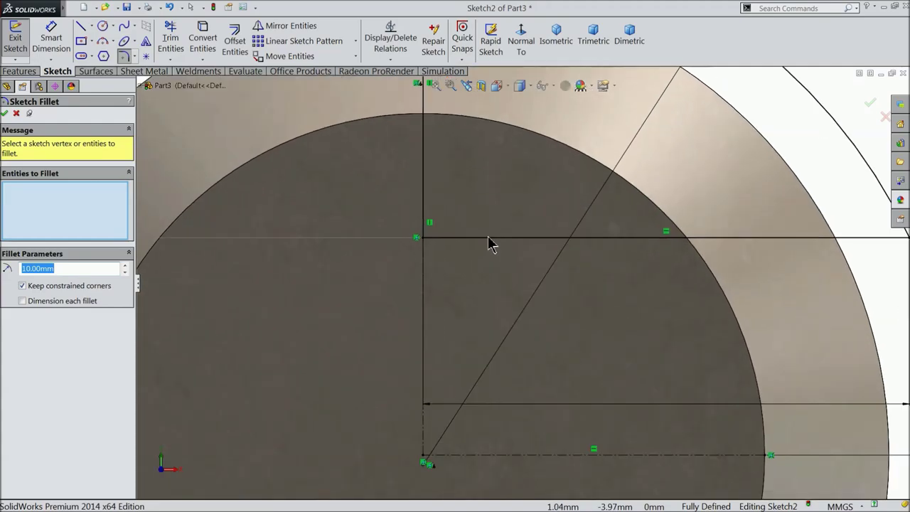
{"action": "left_click", "coordinate": [424, 240]}
{"action": "left_click", "coordinate": [4, 114]}
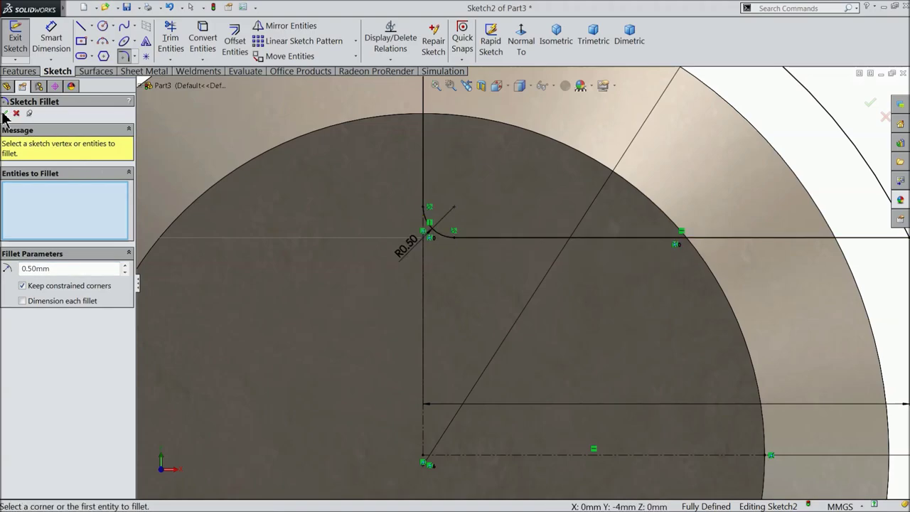
{"action": "left_click", "coordinate": [5, 115]}
Step: Exit the end-face sketch and orbit the part to an oblique 3D view
{"action": "scroll", "coordinate": [460, 319], "scroll_direction": "up", "scroll_amount": 3}
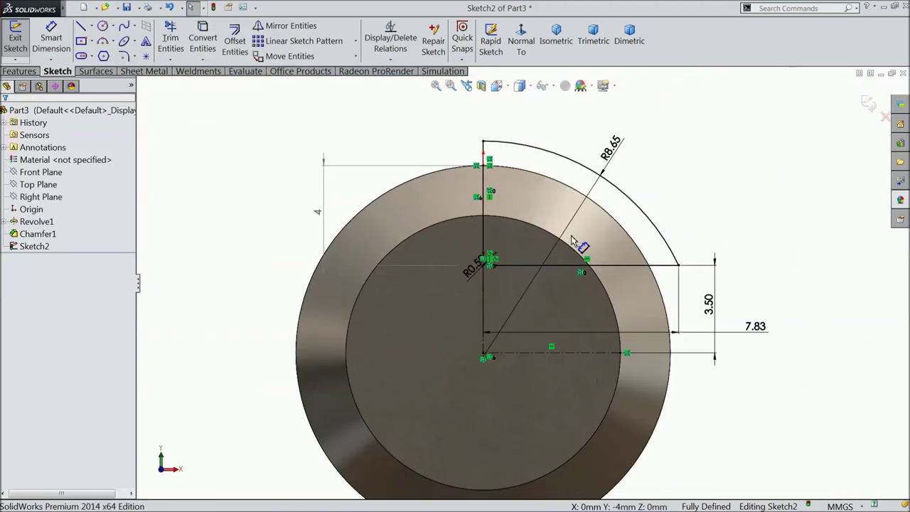
{"action": "scroll", "coordinate": [460, 318], "scroll_direction": "up", "scroll_amount": 2}
{"action": "left_click", "coordinate": [870, 105]}
{"action": "scroll", "coordinate": [739, 178], "scroll_direction": "up", "scroll_amount": 3}
{"action": "middle_click_drag", "start_coordinate": [701, 199], "coordinate": [624, 234]}
Step: On the Right Plane, sketch a long line along the shaft ending in an upward tangent arc
{"action": "left_click", "coordinate": [16, 198]}
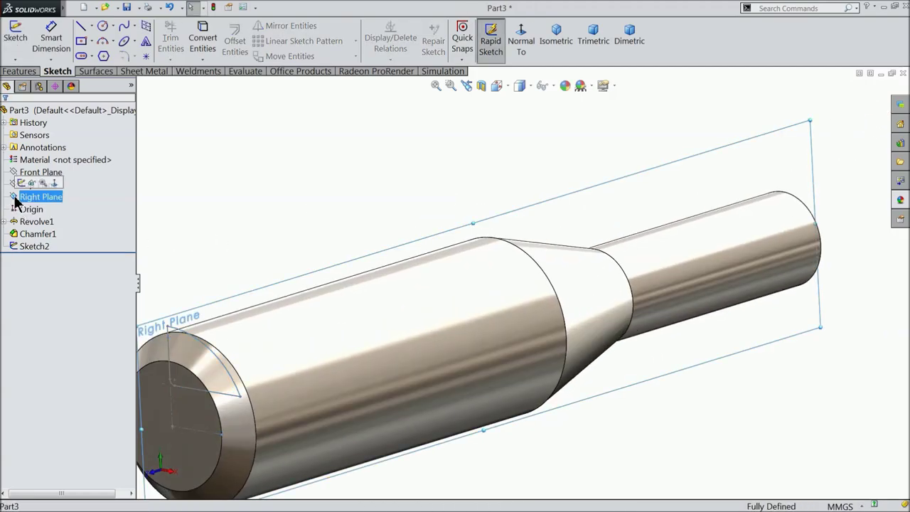
{"action": "left_click", "coordinate": [27, 186]}
{"action": "left_click", "coordinate": [528, 43]}
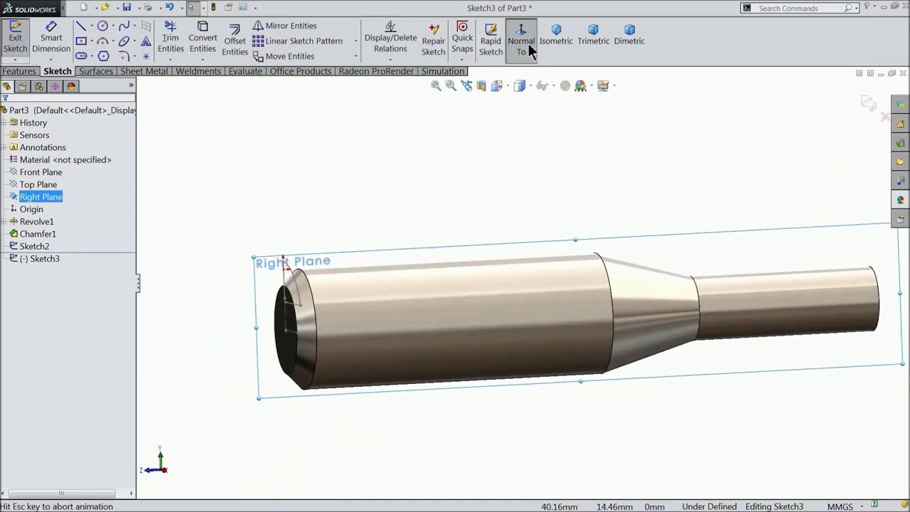
{"action": "left_click", "coordinate": [82, 30]}
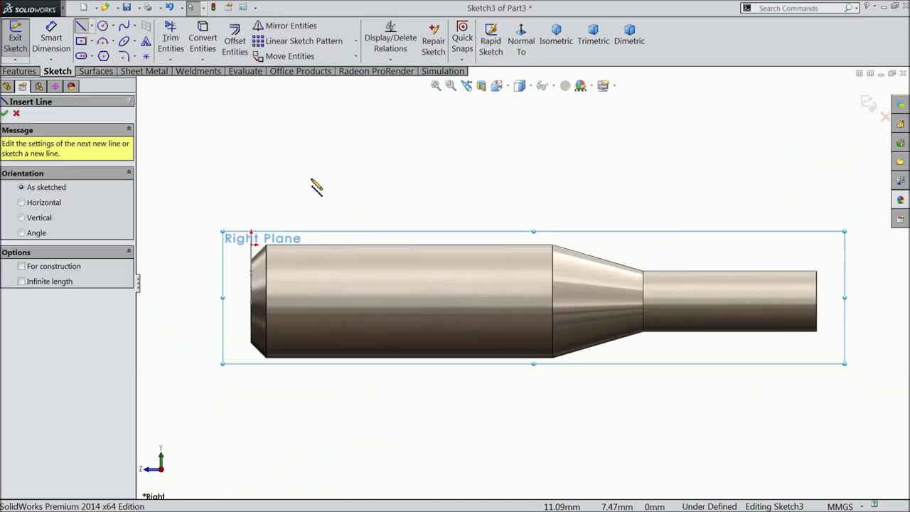
{"action": "scroll", "coordinate": [528, 288], "scroll_direction": "down", "scroll_amount": 1}
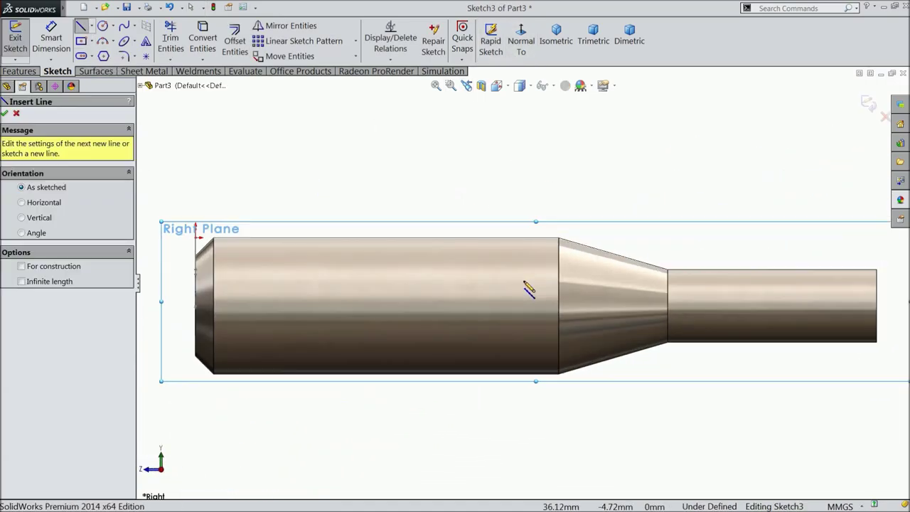
{"action": "left_click", "coordinate": [197, 282]}
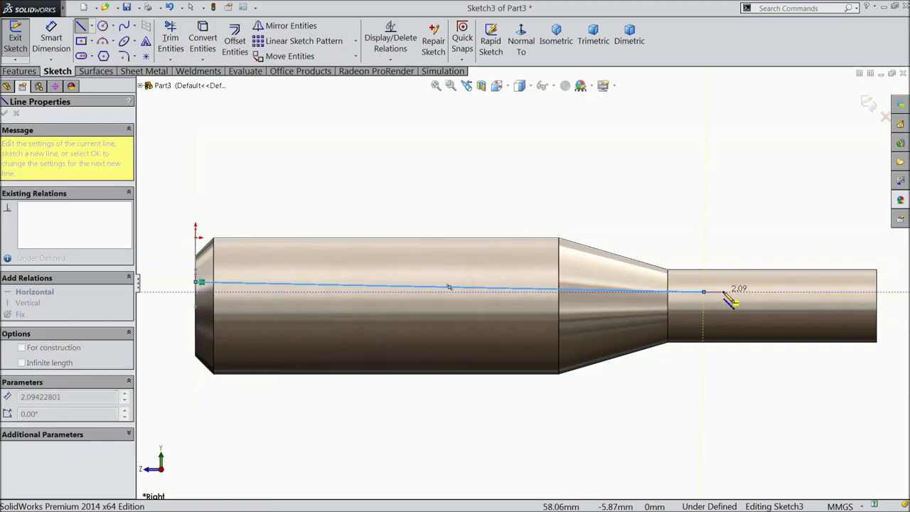
{"action": "left_click", "coordinate": [704, 291]}
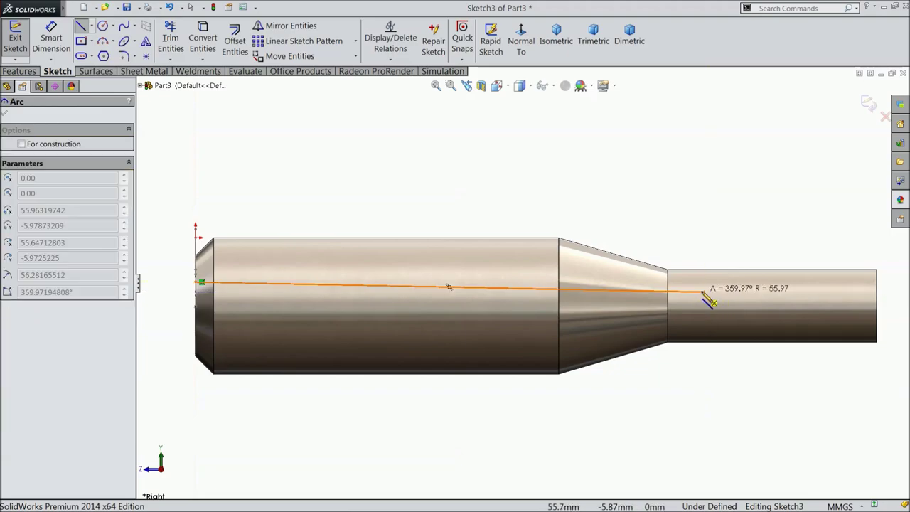
{"action": "right_click", "coordinate": [709, 97]}
{"action": "left_click", "coordinate": [755, 118]}
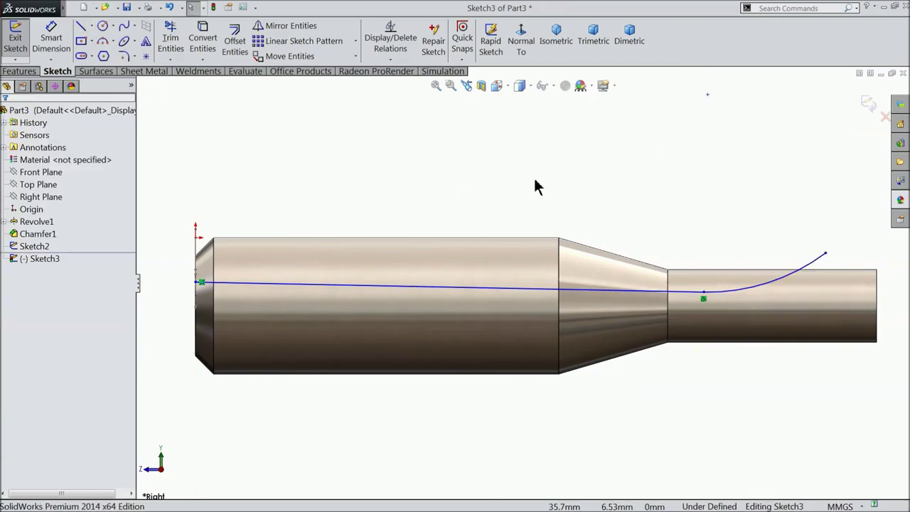
Step: Add a short construction centerline starting at the shaft's left end
{"action": "left_click", "coordinate": [91, 27]}
{"action": "left_click", "coordinate": [106, 55]}
{"action": "scroll", "coordinate": [235, 306], "scroll_direction": "up", "scroll_amount": 3}
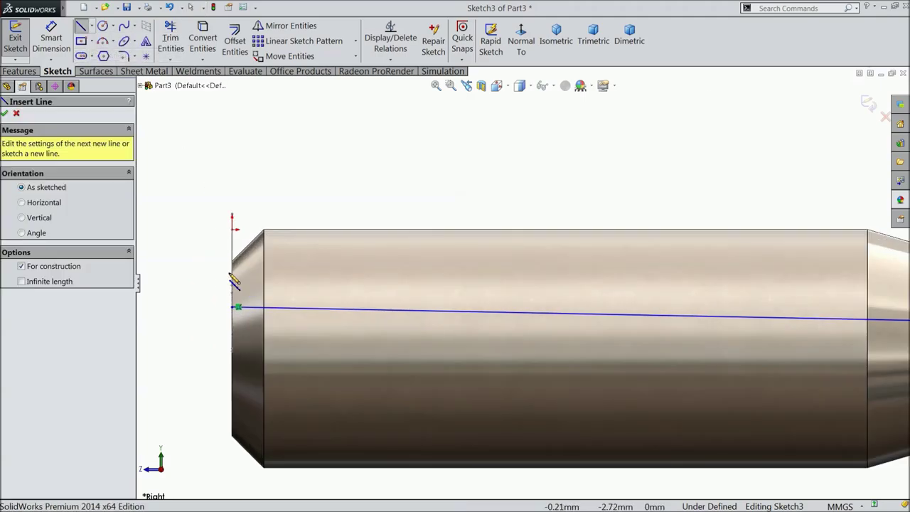
{"action": "left_click", "coordinate": [239, 308]}
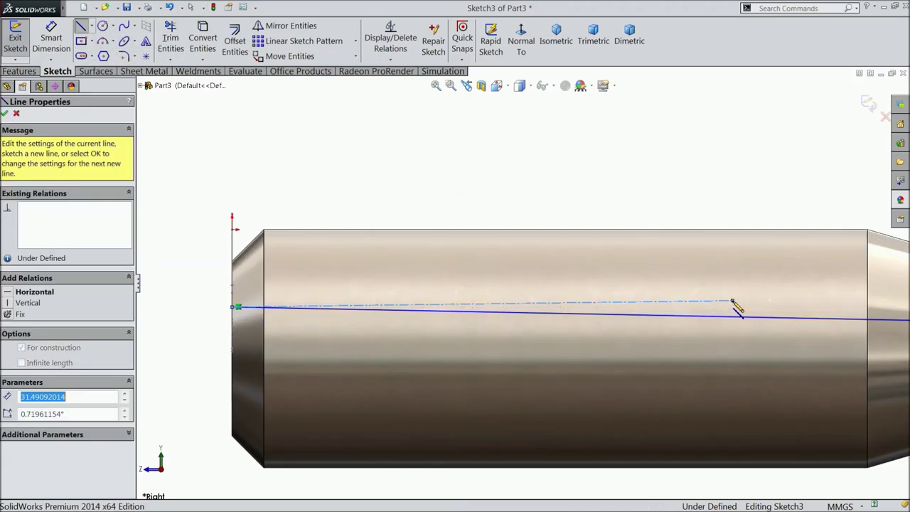
{"action": "right_click", "coordinate": [736, 214]}
Step: Finish the centerline and constrain it horizontal
{"action": "left_click", "coordinate": [761, 93]}
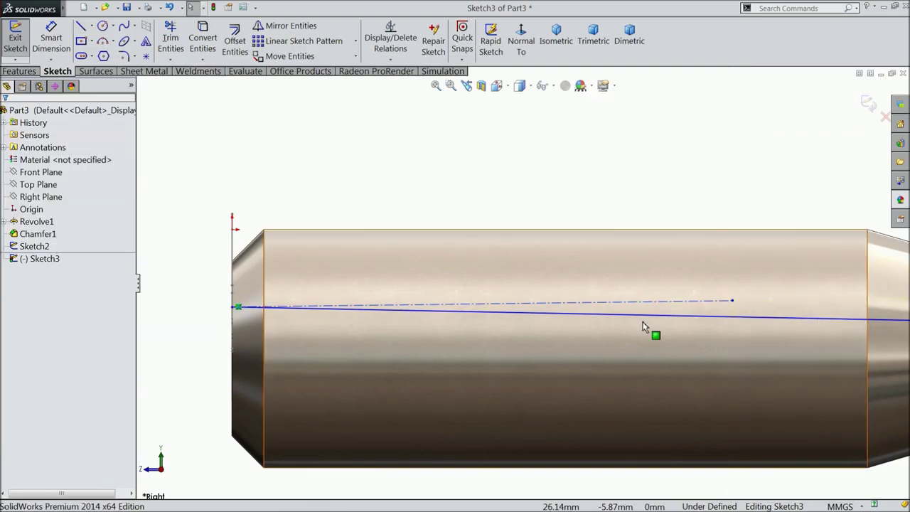
{"action": "scroll", "coordinate": [640, 302], "scroll_direction": "up", "scroll_amount": 2}
{"action": "left_click", "coordinate": [638, 297]}
{"action": "left_click", "coordinate": [667, 260]}
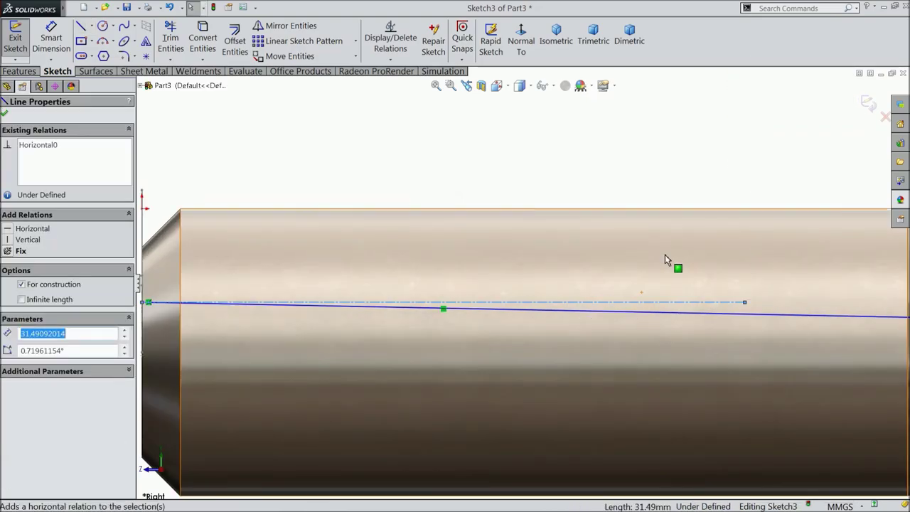
Step: Dimension the angle between the centerline and the path line as 0.88°
{"action": "left_click", "coordinate": [49, 36]}
{"action": "scroll", "coordinate": [694, 331], "scroll_direction": "up", "scroll_amount": 2}
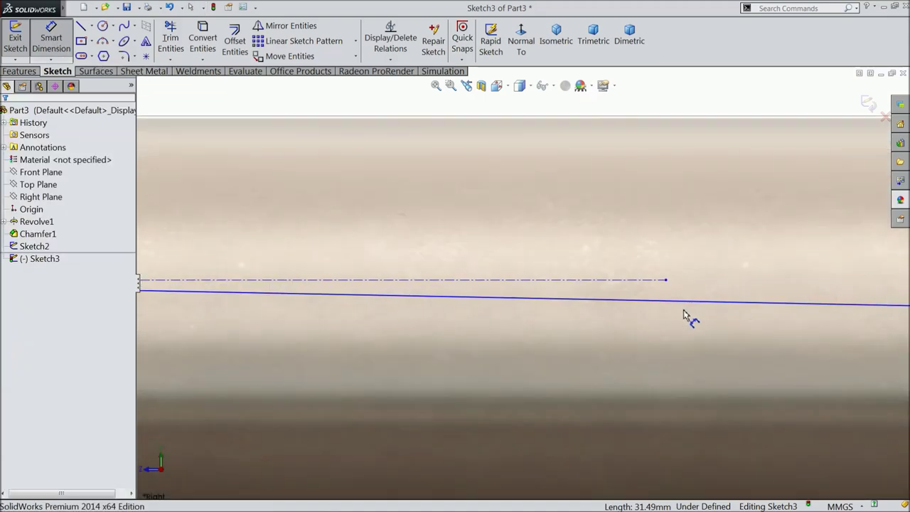
{"action": "scroll", "coordinate": [621, 290], "scroll_direction": "up", "scroll_amount": 1}
{"action": "left_click", "coordinate": [602, 260]}
{"action": "left_click", "coordinate": [603, 293]}
{"action": "left_click", "coordinate": [612, 278]}
{"action": "type", "text": "0."}
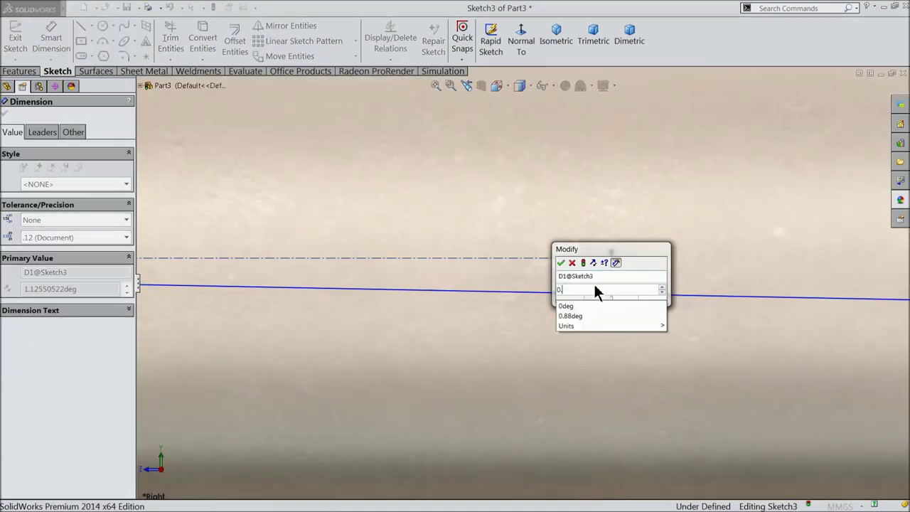
{"action": "type", "text": "88"}
{"action": "left_click", "coordinate": [562, 262]}
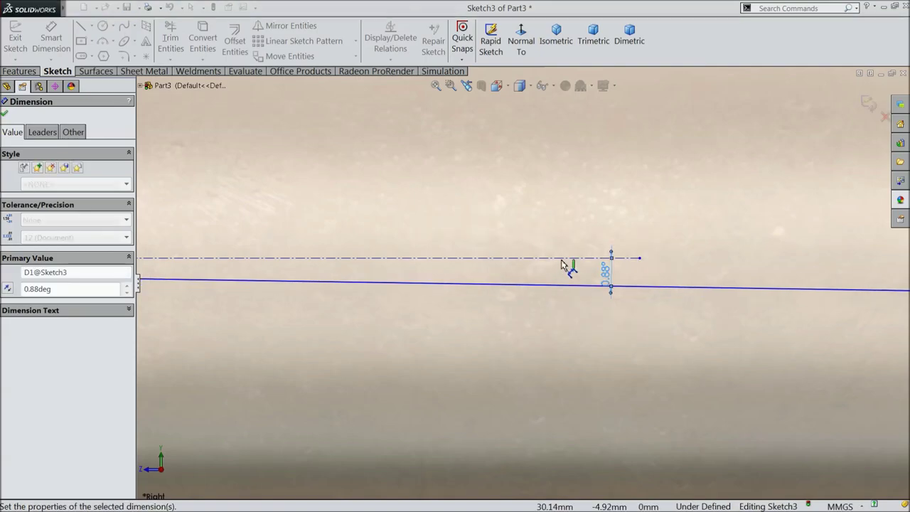
Step: Dimension the long path line to 60 mm
{"action": "scroll", "coordinate": [544, 288], "scroll_direction": "up", "scroll_amount": 3}
{"action": "scroll", "coordinate": [602, 306], "scroll_direction": "up", "scroll_amount": 3}
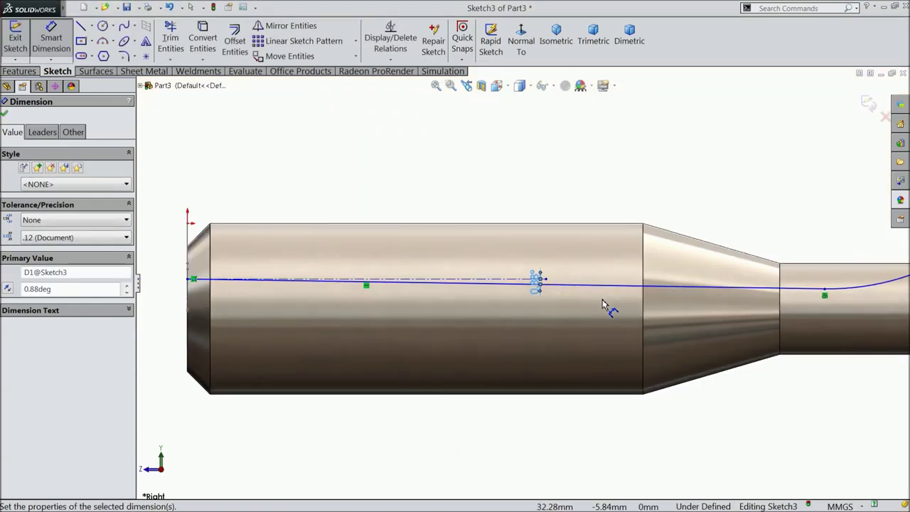
{"action": "scroll", "coordinate": [691, 301], "scroll_direction": "up", "scroll_amount": 2}
{"action": "scroll", "coordinate": [691, 301], "scroll_direction": "down", "scroll_amount": 2}
{"action": "left_click", "coordinate": [483, 284]}
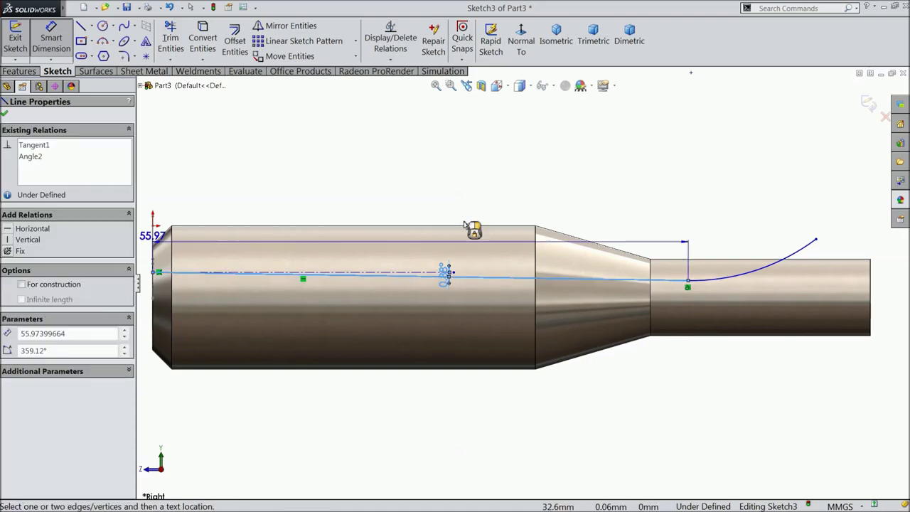
{"action": "left_click", "coordinate": [470, 165]}
{"action": "type", "text": "60"}
{"action": "key", "text": "Return"}
Step: Give the path's arc a radius of 10 mm
{"action": "scroll", "coordinate": [683, 274], "scroll_direction": "up", "scroll_amount": 1}
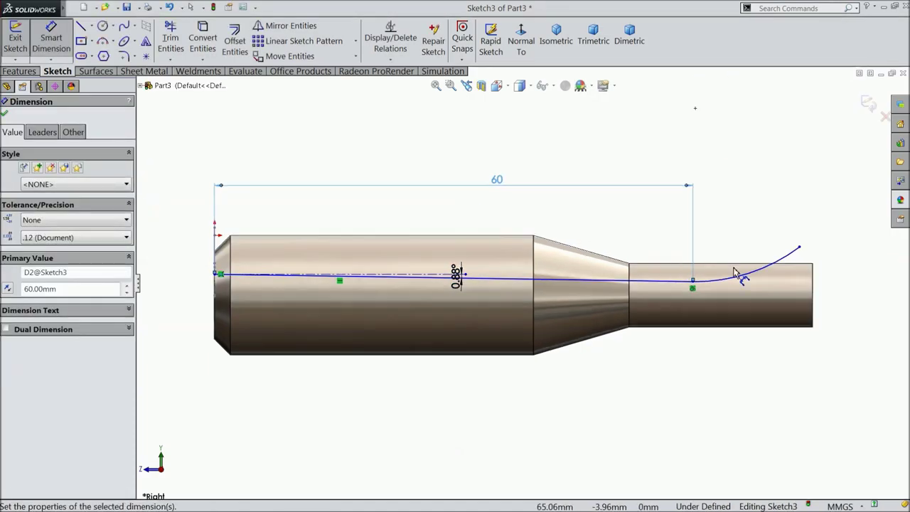
{"action": "scroll", "coordinate": [711, 278], "scroll_direction": "down", "scroll_amount": 2}
{"action": "left_click", "coordinate": [747, 275]}
{"action": "left_click", "coordinate": [714, 226]}
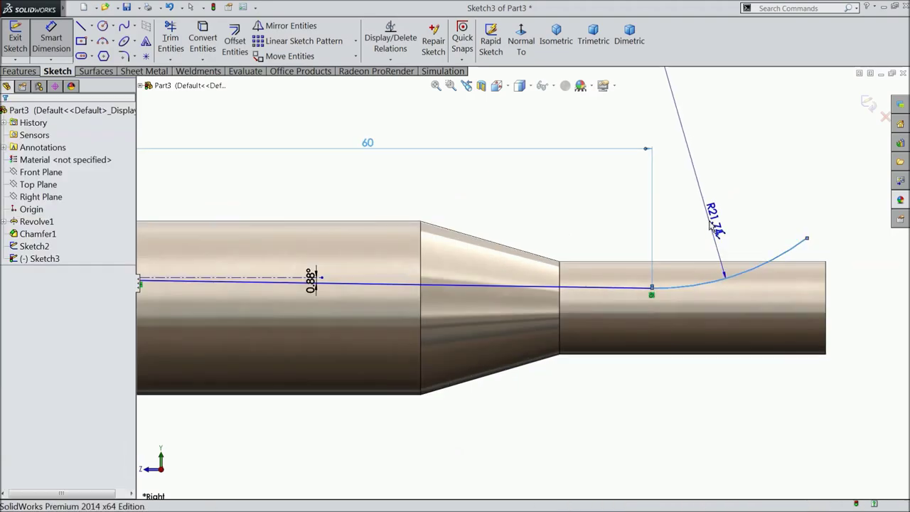
{"action": "type", "text": "10"}
{"action": "left_click", "coordinate": [659, 210]}
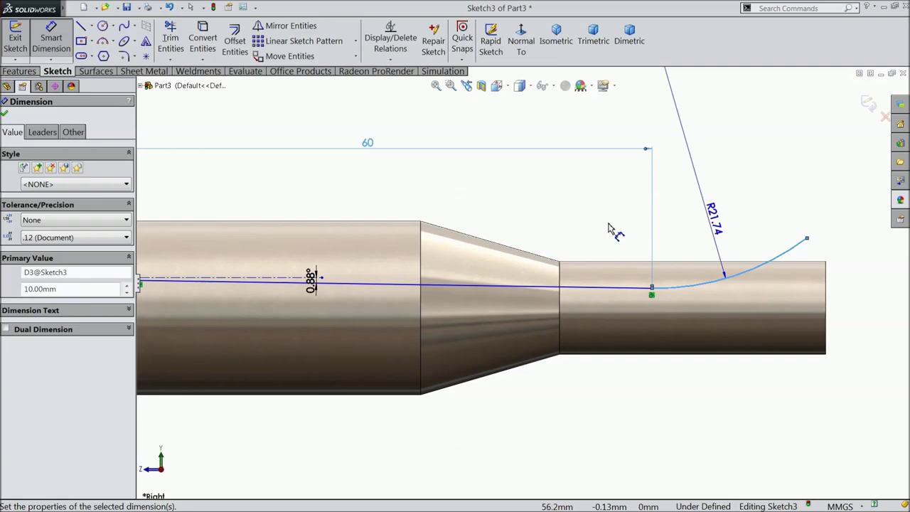
Step: Pull the curve's end point up and right, then exit Sketch3
{"action": "left_click", "coordinate": [625, 131]}
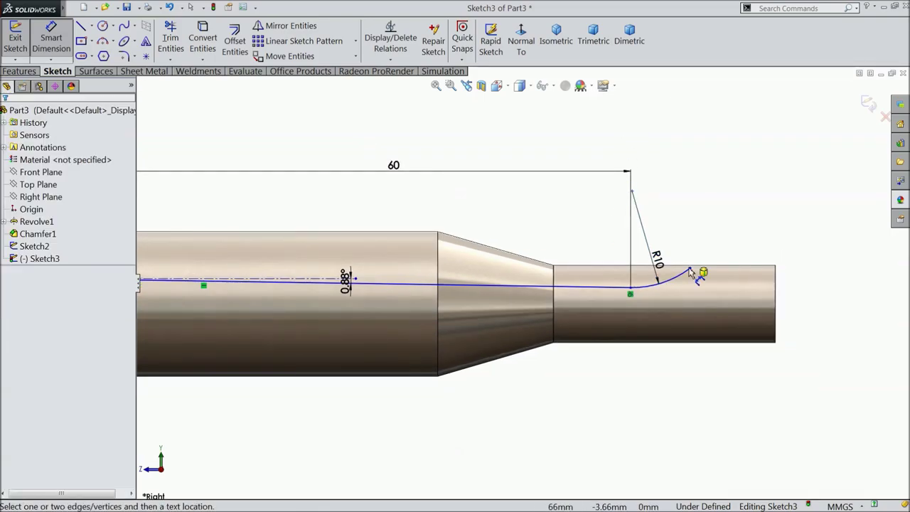
{"action": "scroll", "coordinate": [701, 274], "scroll_direction": "down", "scroll_amount": 3}
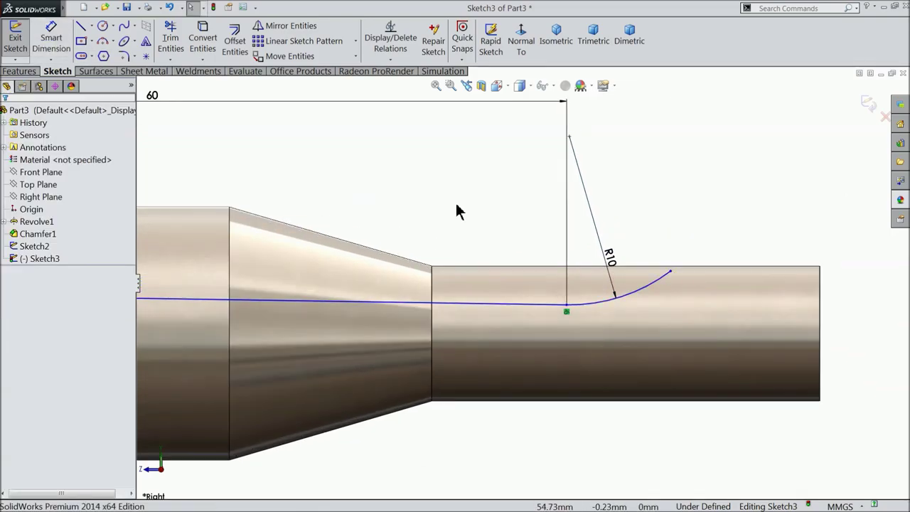
{"action": "left_click_drag", "start_coordinate": [672, 275], "coordinate": [716, 232]}
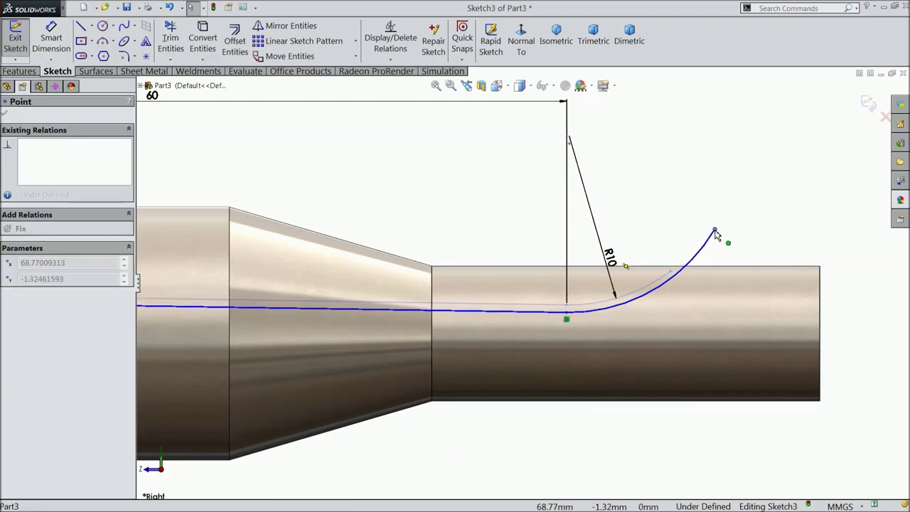
{"action": "scroll", "coordinate": [624, 276], "scroll_direction": "down", "scroll_amount": 3}
{"action": "scroll", "coordinate": [825, 278], "scroll_direction": "down", "scroll_amount": 1}
{"action": "scroll", "coordinate": [342, 301], "scroll_direction": "up", "scroll_amount": 2}
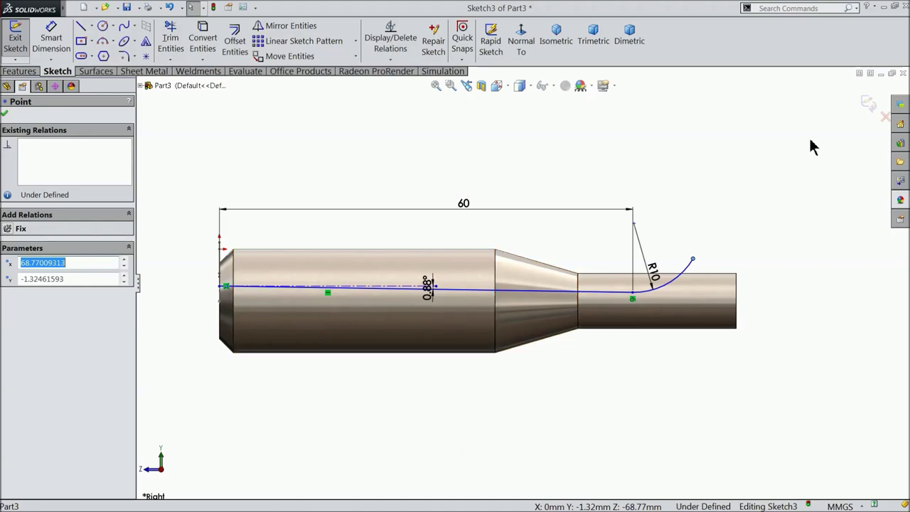
{"action": "left_click", "coordinate": [869, 103]}
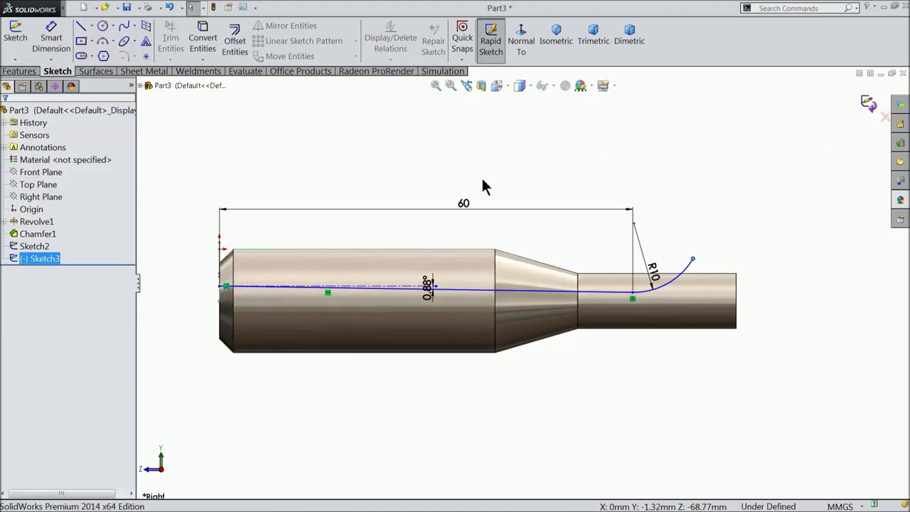
{"action": "middle_click_drag", "start_coordinate": [484, 185], "coordinate": [512, 215]}
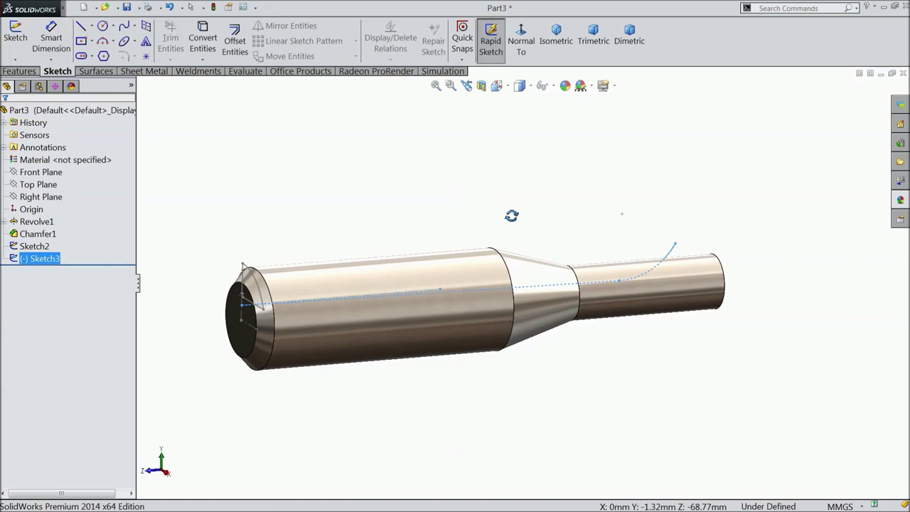
Step: Create Cut-Sweep1 using Sketch2 as the profile and Sketch3 as the path
{"action": "left_click", "coordinate": [19, 71]}
{"action": "left_click", "coordinate": [313, 25]}
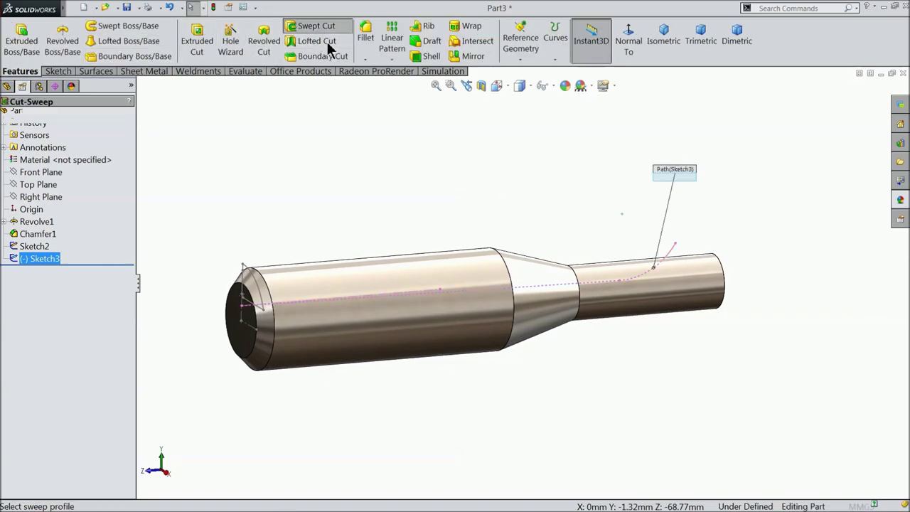
{"action": "scroll", "coordinate": [334, 325], "scroll_direction": "down", "scroll_amount": 2}
{"action": "scroll", "coordinate": [312, 313], "scroll_direction": "down", "scroll_amount": 1}
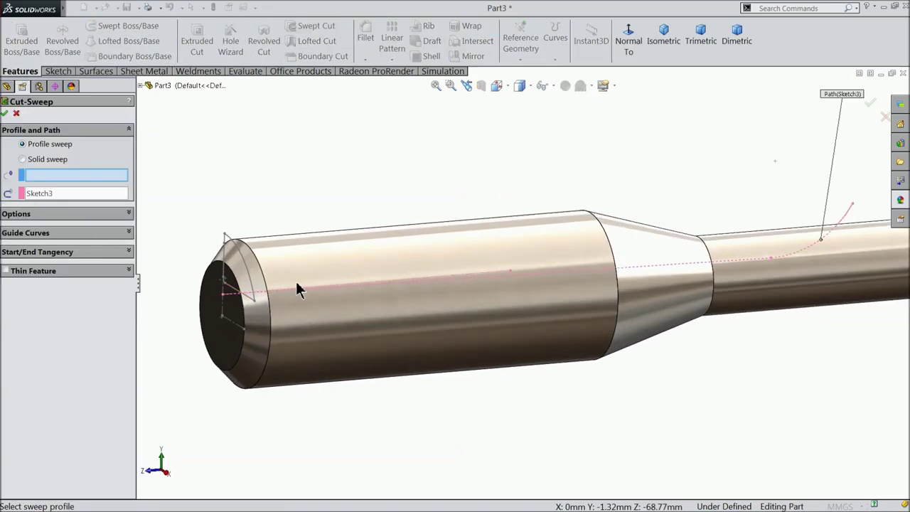
{"action": "left_click", "coordinate": [239, 252]}
{"action": "scroll", "coordinate": [423, 289], "scroll_direction": "up", "scroll_amount": 2}
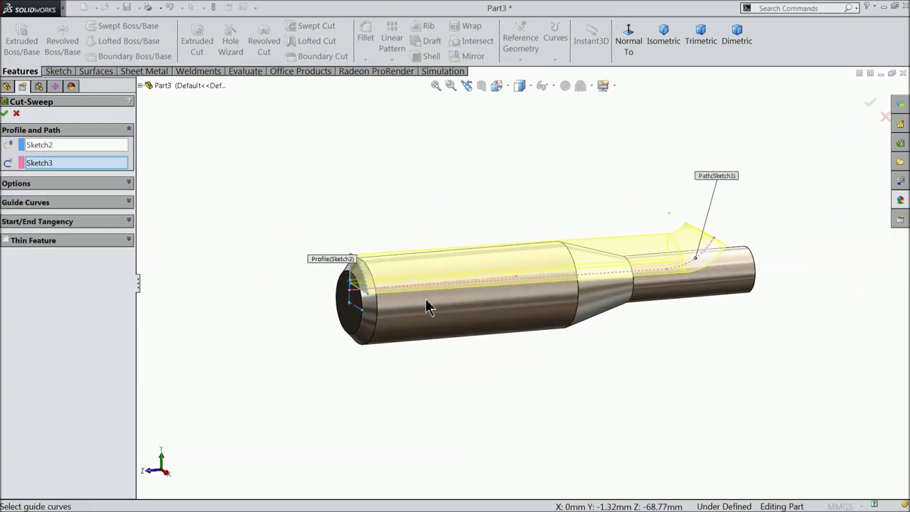
{"action": "left_click", "coordinate": [5, 114]}
{"action": "scroll", "coordinate": [461, 183], "scroll_direction": "down", "scroll_amount": 2}
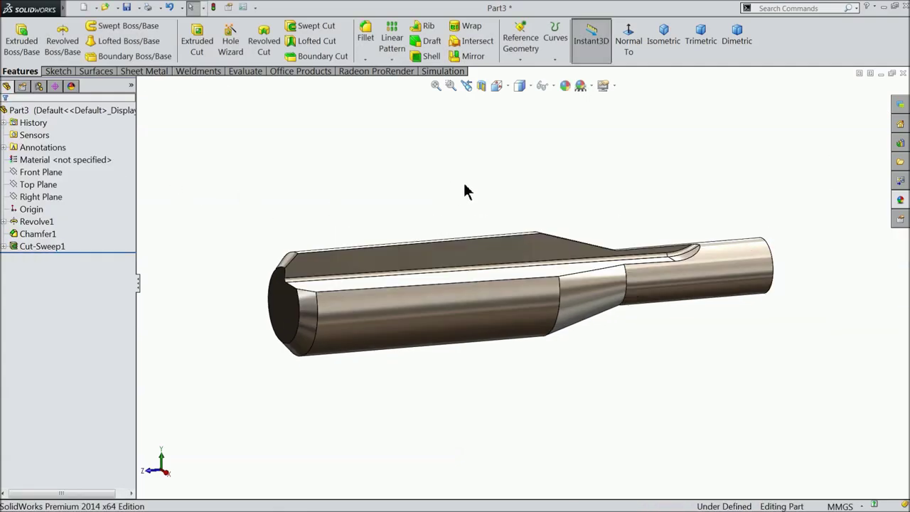
{"action": "middle_click_drag", "start_coordinate": [469, 197], "coordinate": [517, 300]}
{"action": "scroll", "coordinate": [579, 299], "scroll_direction": "down", "scroll_amount": 1}
{"action": "scroll", "coordinate": [576, 297], "scroll_direction": "down", "scroll_amount": 2}
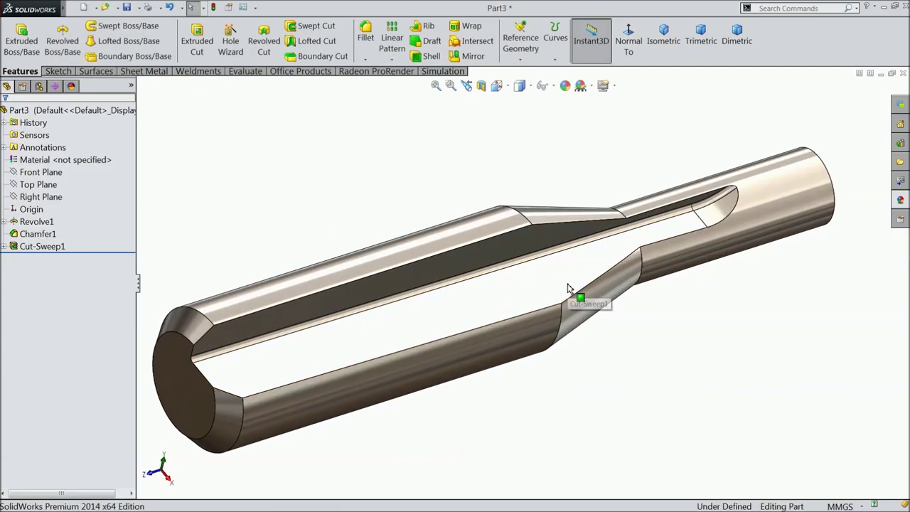
Step: Circular-pattern Cut-Sweep1 around the cylindrical shank face: 3 equally spaced instances over 360°
{"action": "left_click", "coordinate": [392, 62]}
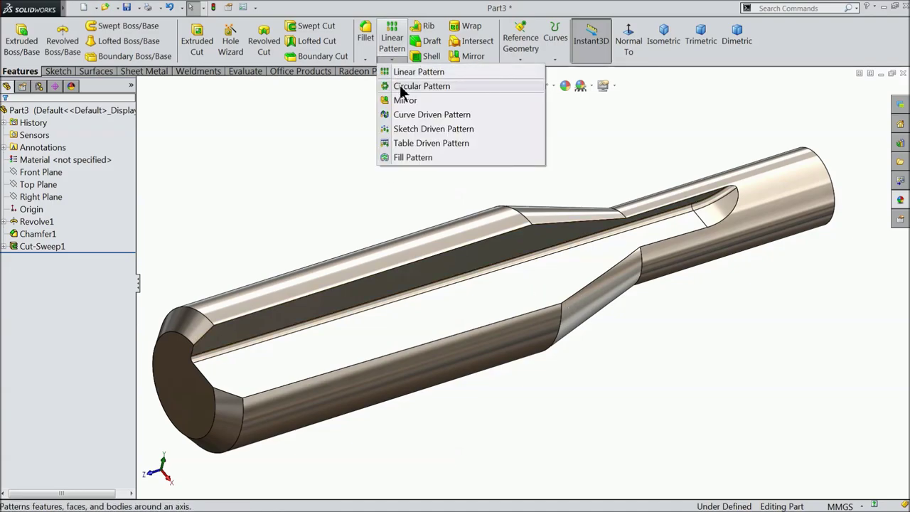
{"action": "left_click", "coordinate": [403, 86]}
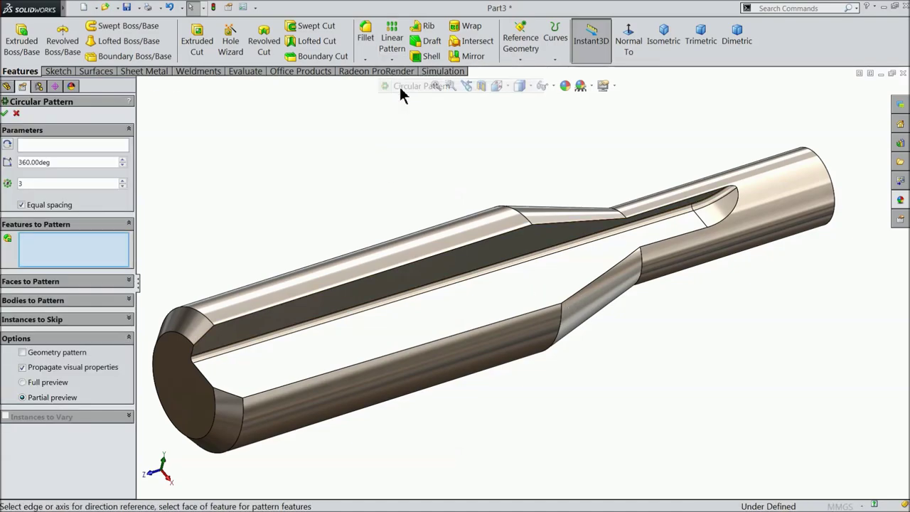
{"action": "left_click", "coordinate": [342, 347]}
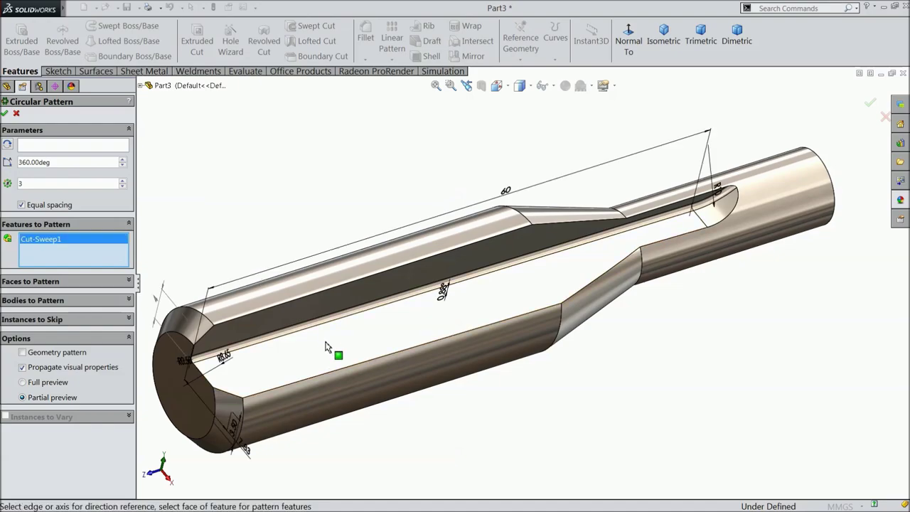
{"action": "left_click", "coordinate": [141, 86]}
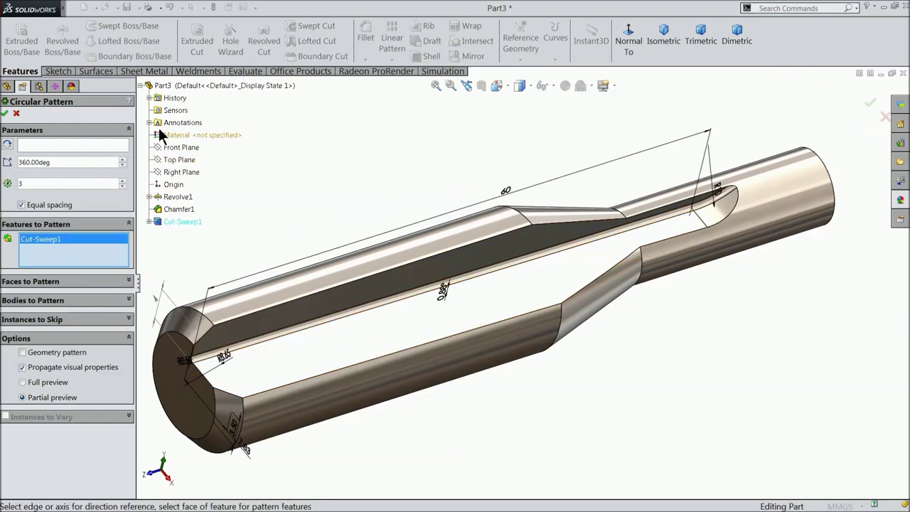
{"action": "left_click", "coordinate": [79, 145]}
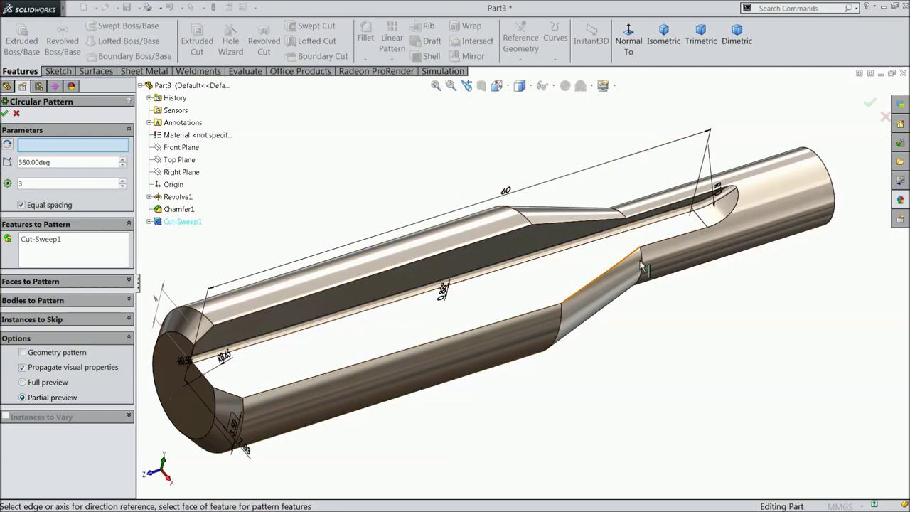
{"action": "left_click", "coordinate": [784, 222]}
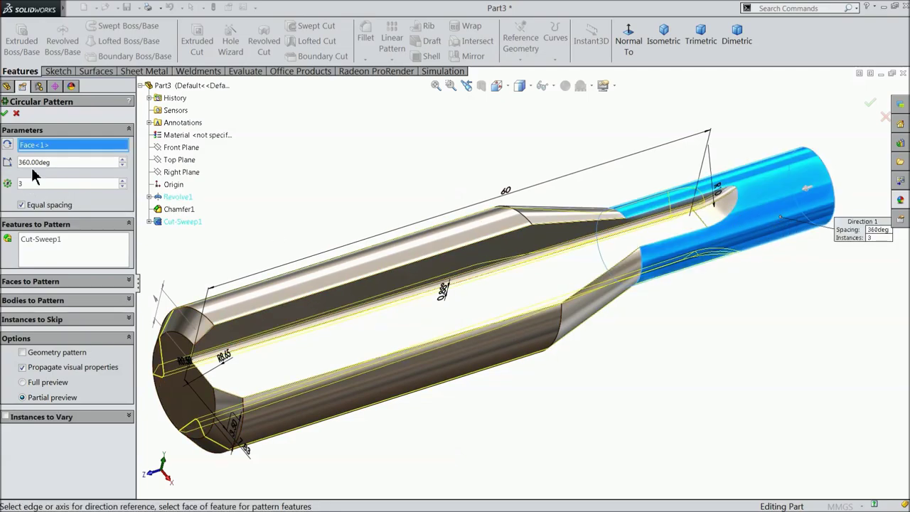
{"action": "left_click", "coordinate": [5, 114]}
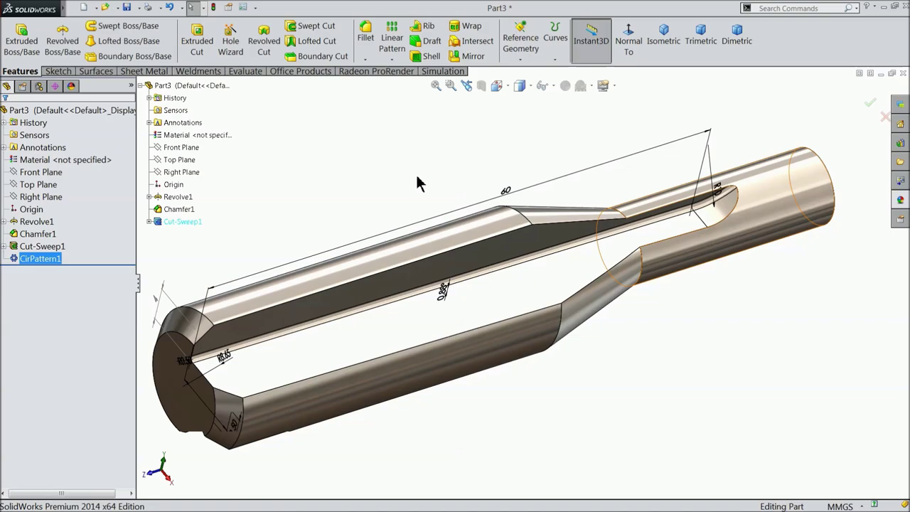
{"action": "left_click", "coordinate": [419, 183]}
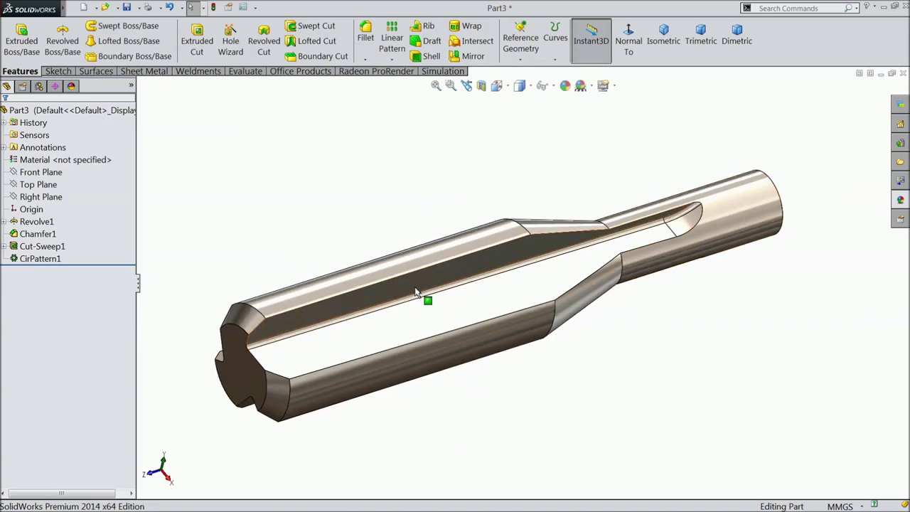
{"action": "mouse_move", "coordinate": [415, 201]}
{"action": "middle_mouse_down"}
{"action": "mouse_move", "coordinate": [485, 249]}
{"action": "mouse_move", "coordinate": [430, 273]}
{"action": "mouse_move", "coordinate": [425, 295]}
{"action": "mouse_move", "coordinate": [420, 272]}
{"action": "middle_mouse_up"}
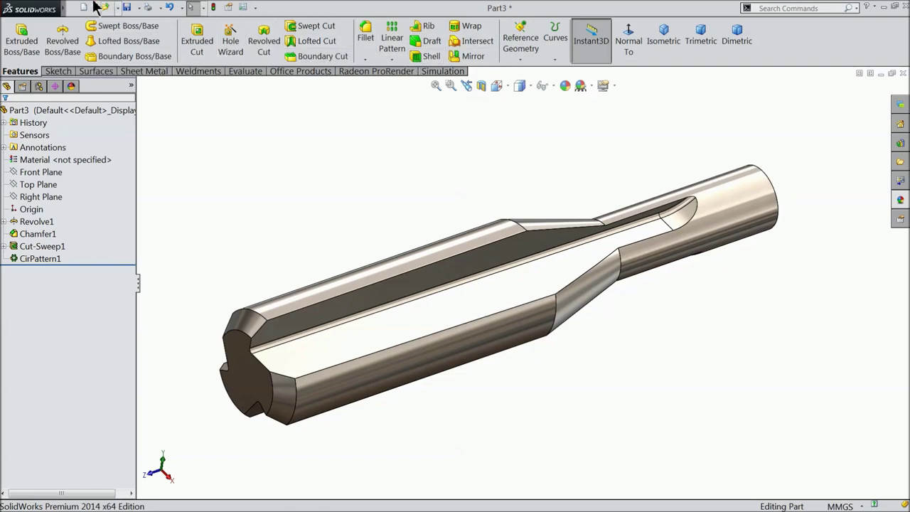
Step: Apply a Flex twist of 180° to the patterned body
{"action": "mouse_move", "coordinate": [30, 8]}
{"action": "left_click", "coordinate": [145, 9]}
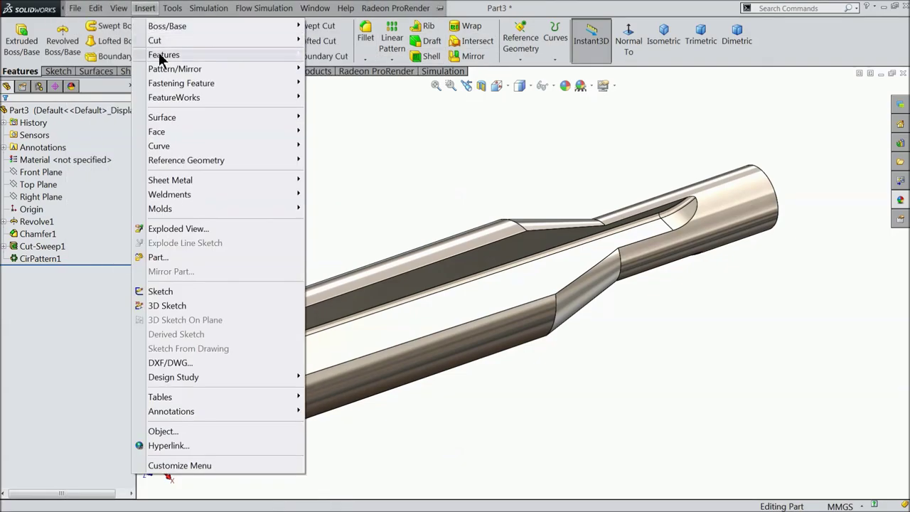
{"action": "mouse_move", "coordinate": [164, 55]}
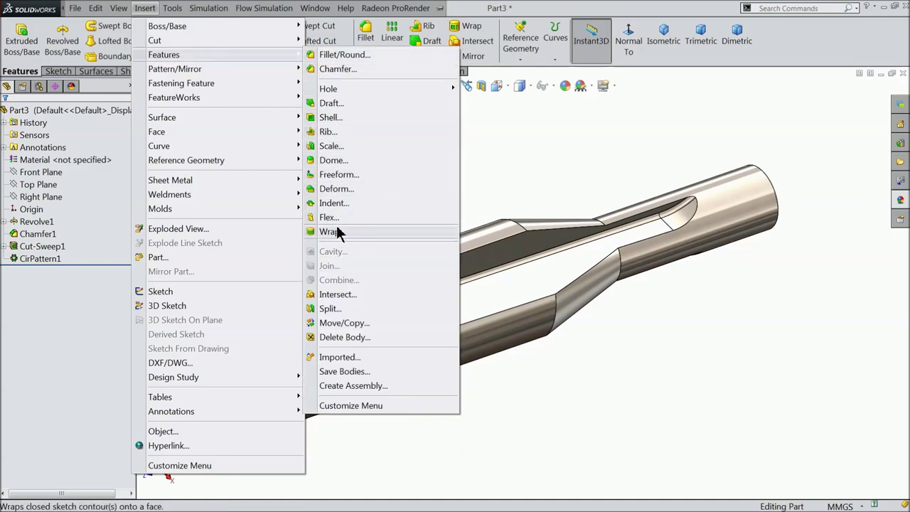
{"action": "left_click", "coordinate": [329, 218]}
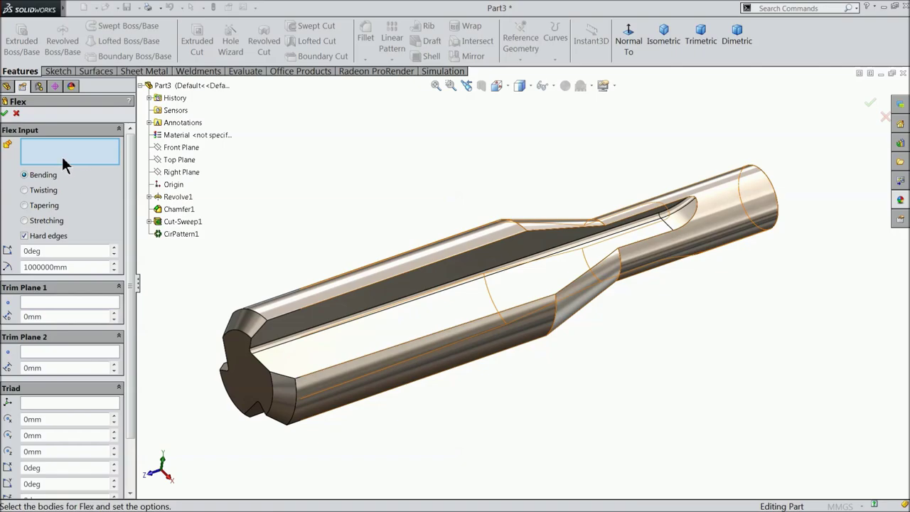
{"action": "left_click", "coordinate": [441, 320]}
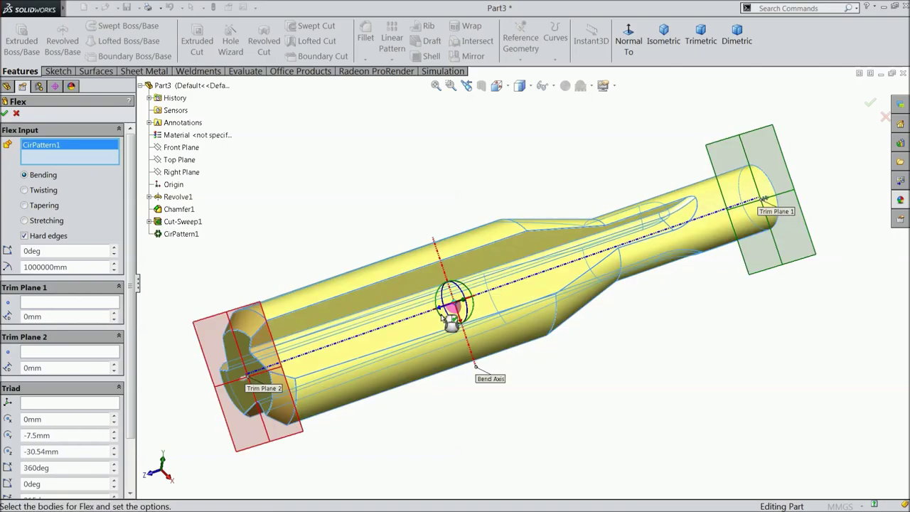
{"action": "left_click", "coordinate": [26, 191]}
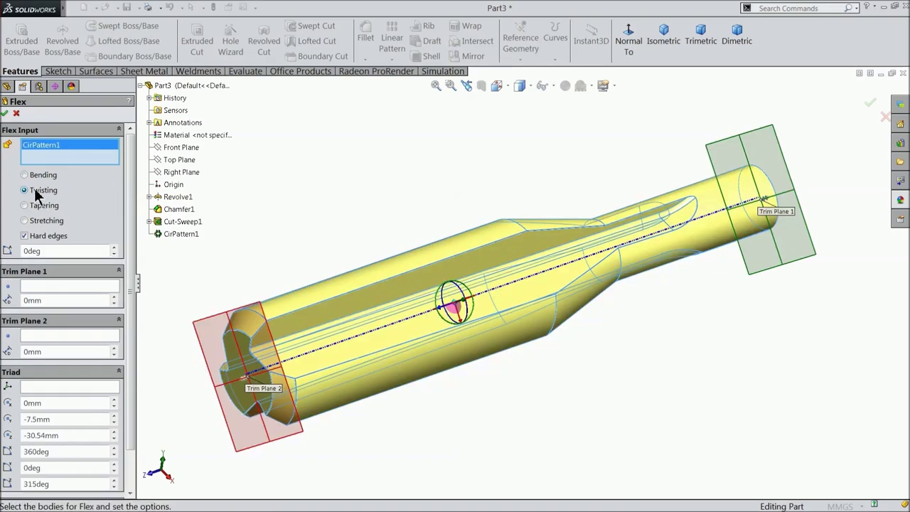
{"action": "left_click_drag", "start_coordinate": [60, 253], "coordinate": [11, 249]}
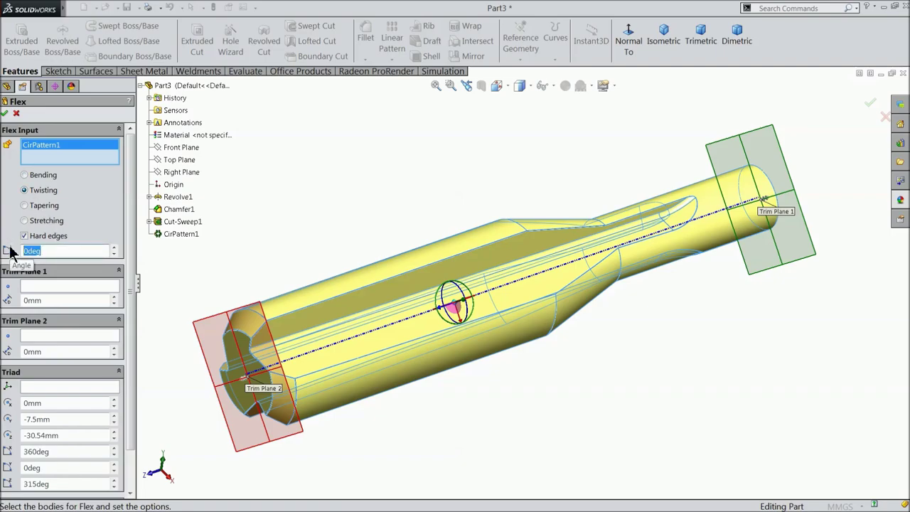
{"action": "type", "text": "180"}
{"action": "key", "text": "Return"}
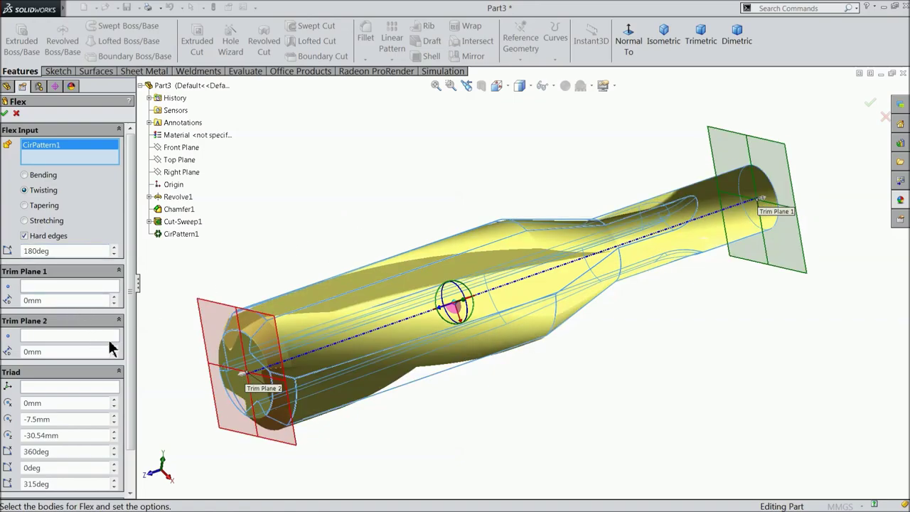
Step: Orbit the twisted bit to inspect its spiral flutes
{"action": "left_click_drag", "start_coordinate": [129, 341], "coordinate": [125, 389]}
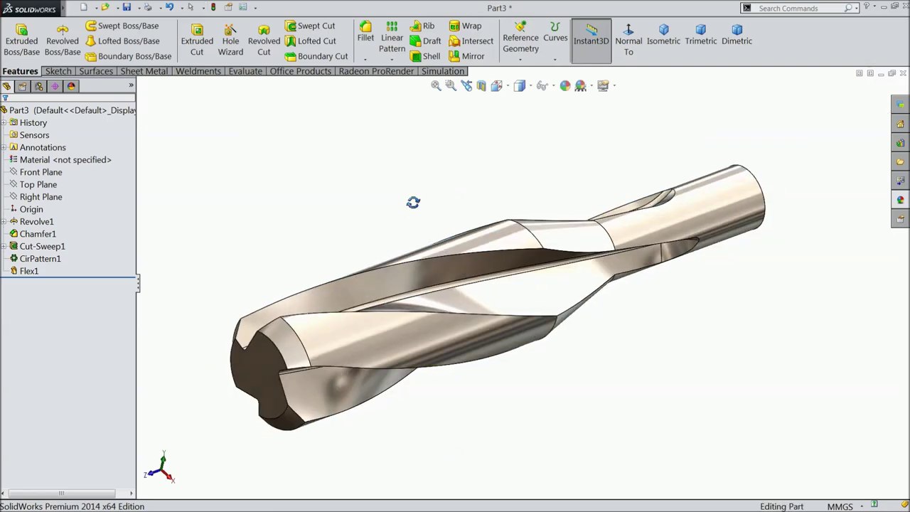
{"action": "mouse_move", "coordinate": [412, 207]}
{"action": "middle_mouse_down"}
{"action": "mouse_move", "coordinate": [374, 116]}
{"action": "mouse_move", "coordinate": [363, 122]}
{"action": "mouse_move", "coordinate": [399, 301]}
{"action": "mouse_move", "coordinate": [346, 66]}
{"action": "middle_mouse_up"}
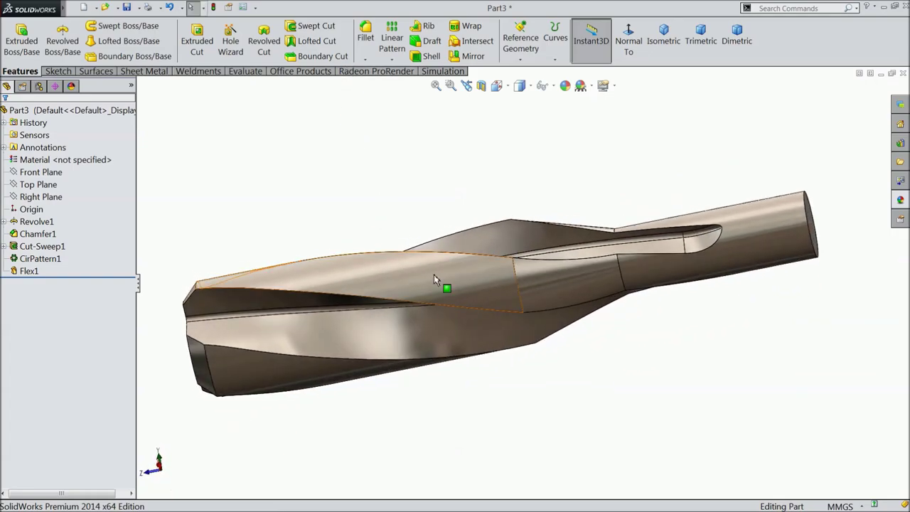
{"action": "mouse_move", "coordinate": [408, 258]}
{"action": "middle_mouse_down"}
{"action": "mouse_move", "coordinate": [394, 218]}
{"action": "mouse_move", "coordinate": [399, 237]}
{"action": "mouse_move", "coordinate": [429, 225]}
{"action": "mouse_move", "coordinate": [419, 250]}
{"action": "middle_mouse_up"}
{"action": "mouse_move", "coordinate": [504, 268]}
{"action": "middle_mouse_down"}
{"action": "mouse_move", "coordinate": [472, 118]}
{"action": "mouse_move", "coordinate": [508, 234]}
{"action": "mouse_move", "coordinate": [532, 248]}
{"action": "middle_mouse_up"}
Step: Start a sketch on the tip face and draw a circle reaching beyond the tip edge
{"action": "left_click", "coordinate": [277, 392]}
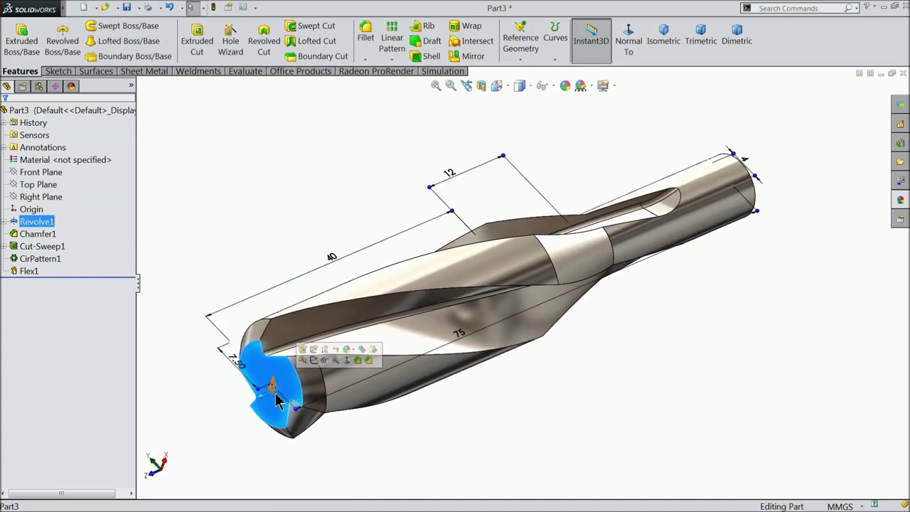
{"action": "scroll", "coordinate": [315, 403], "scroll_direction": "up", "scroll_amount": 2}
{"action": "scroll", "coordinate": [315, 403], "scroll_direction": "down", "scroll_amount": 4}
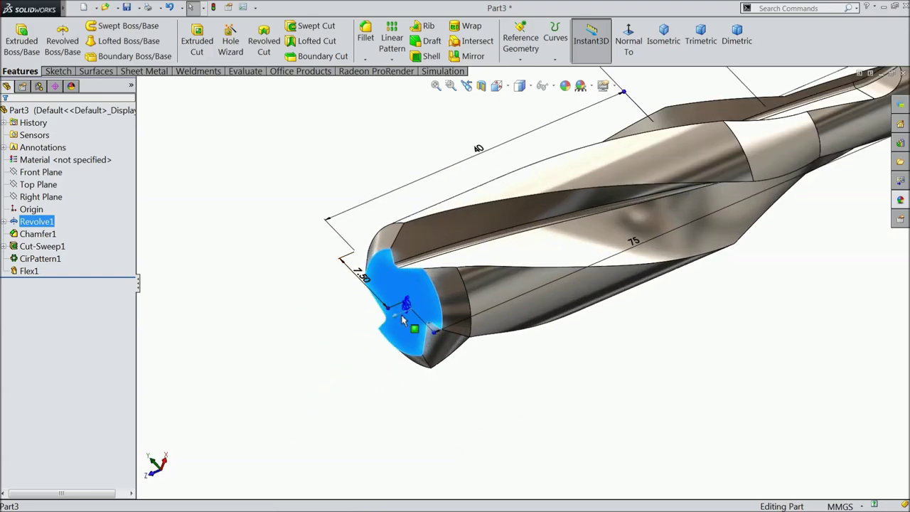
{"action": "left_click", "coordinate": [59, 71]}
{"action": "left_click", "coordinate": [16, 40]}
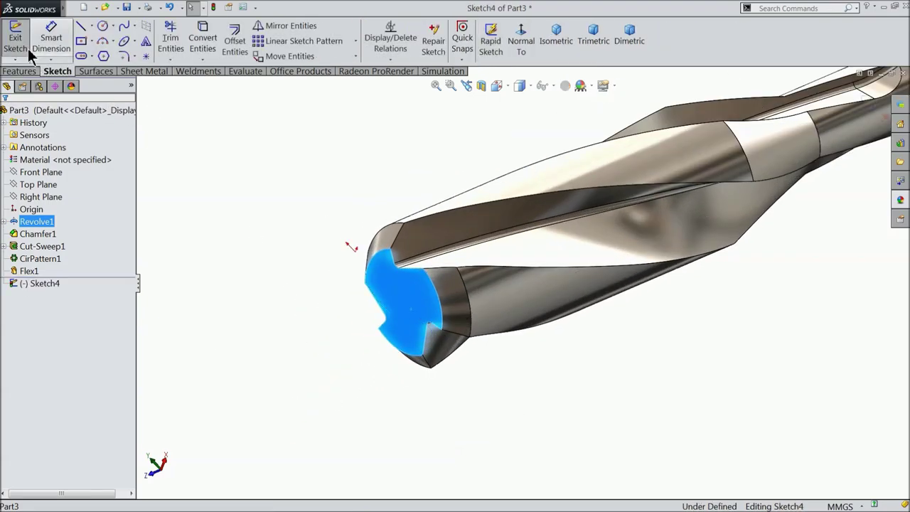
{"action": "left_click", "coordinate": [101, 27]}
{"action": "scroll", "coordinate": [455, 327], "scroll_direction": "down", "scroll_amount": 2}
{"action": "scroll", "coordinate": [459, 330], "scroll_direction": "down", "scroll_amount": 1}
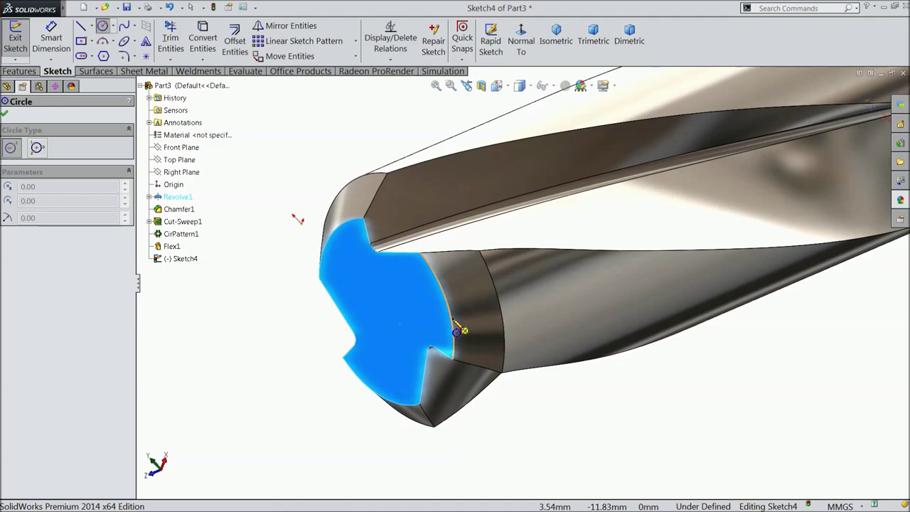
{"action": "left_click", "coordinate": [386, 312]}
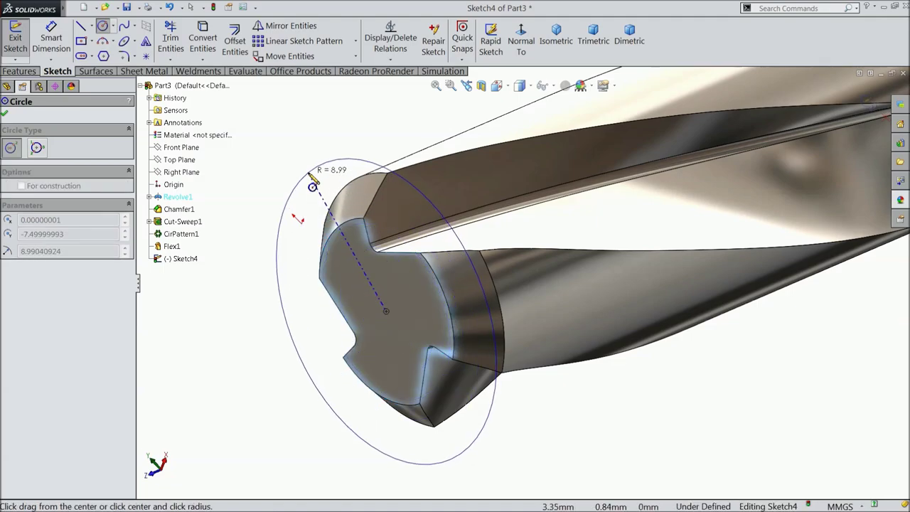
{"action": "left_click", "coordinate": [314, 183]}
Step: Dimension the tip circle with a 14 mm diameter
{"action": "left_click", "coordinate": [53, 44]}
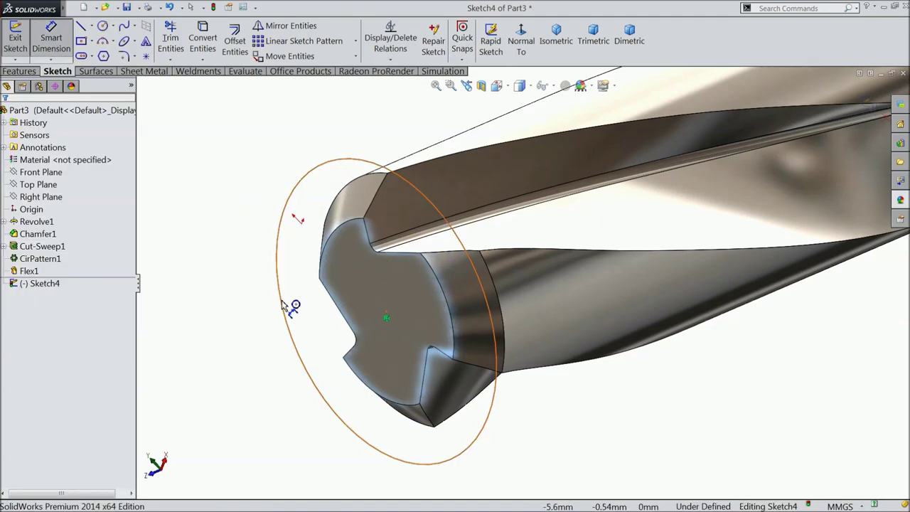
{"action": "left_click", "coordinate": [283, 305]}
{"action": "left_click", "coordinate": [238, 287]}
{"action": "type", "text": "1"}
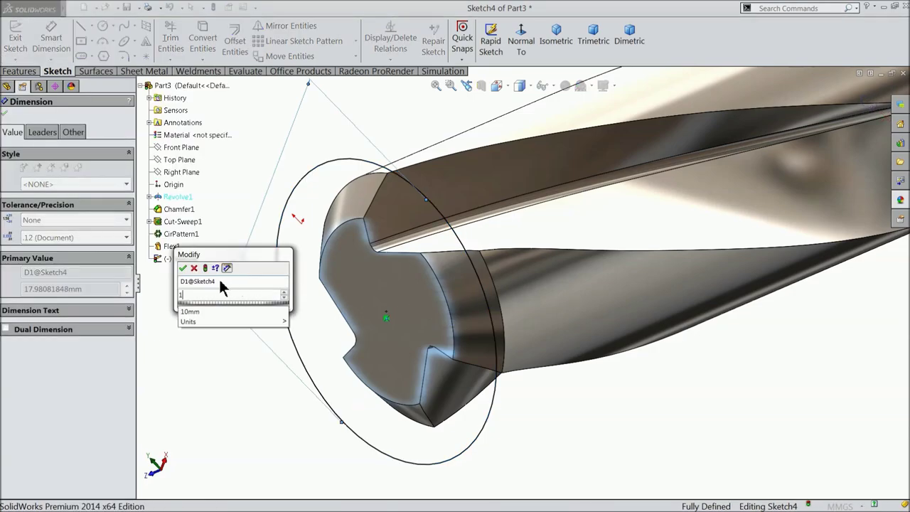
{"action": "type", "text": "4"}
{"action": "left_click", "coordinate": [182, 268]}
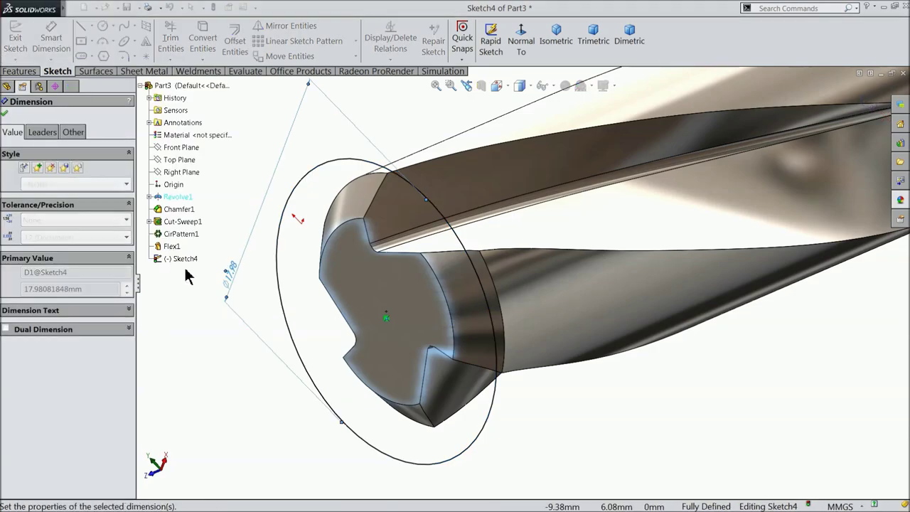
{"action": "left_click", "coordinate": [6, 114]}
Step: Start an extruded cut from the tip circle with a 65 mm blind depth
{"action": "left_click", "coordinate": [19, 71]}
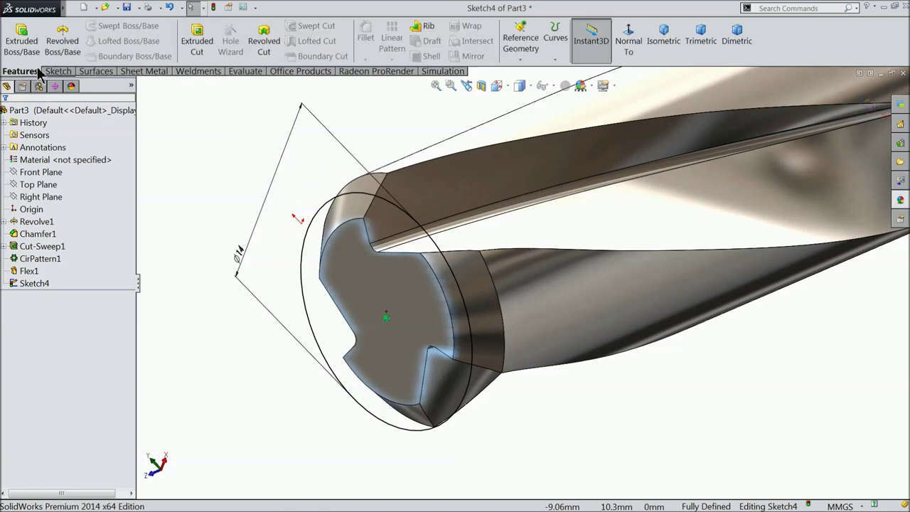
{"action": "left_click", "coordinate": [207, 45]}
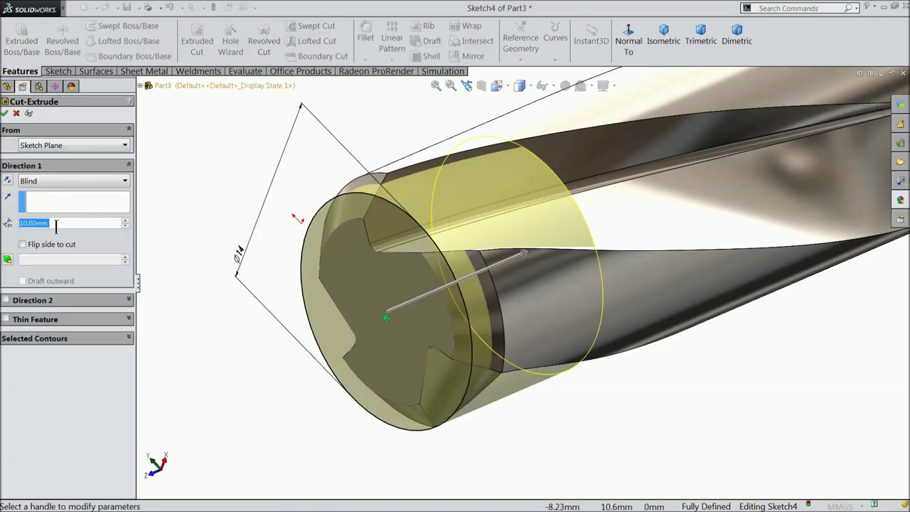
{"action": "type", "text": "65"}
{"action": "key", "text": "Return"}
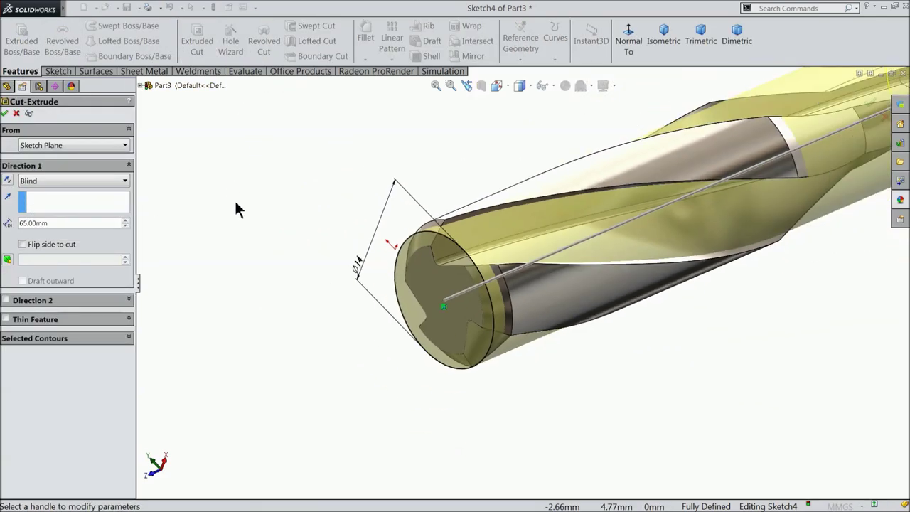
{"action": "scroll", "coordinate": [478, 233], "scroll_direction": "up", "scroll_amount": 3}
{"action": "middle_click_drag", "start_coordinate": [478, 233], "coordinate": [654, 222]}
{"action": "scroll", "coordinate": [654, 222], "scroll_direction": "down", "scroll_amount": 2}
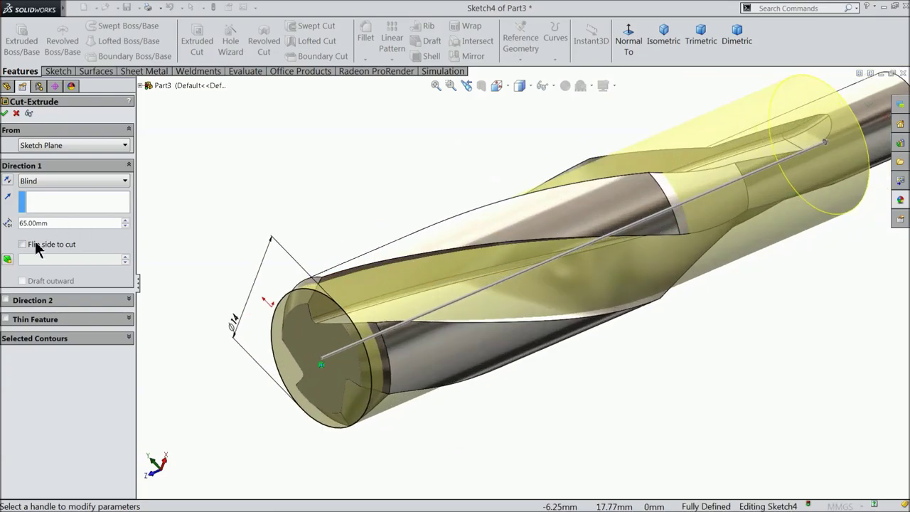
Step: Flip the side to cut so material outside the circle is removed, and confirm Cut-Extrude1
{"action": "left_click", "coordinate": [22, 245]}
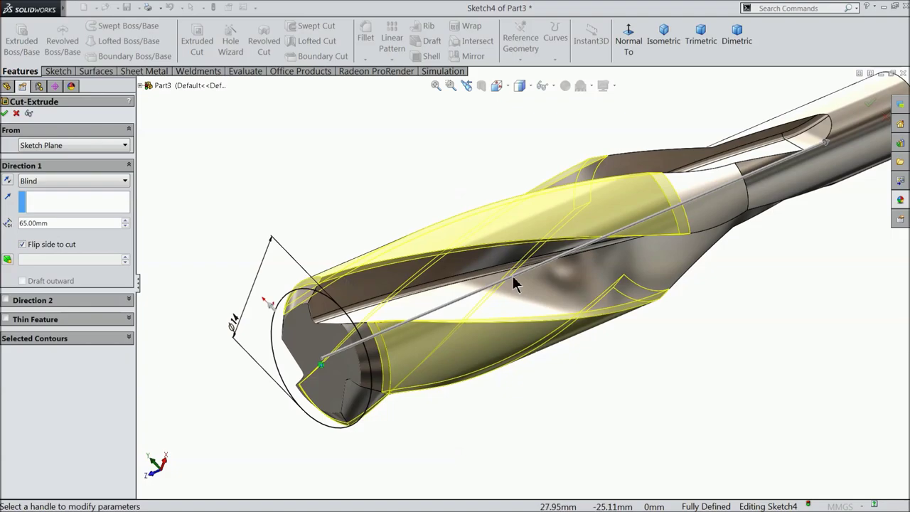
{"action": "scroll", "coordinate": [601, 265], "scroll_direction": "down", "scroll_amount": 2}
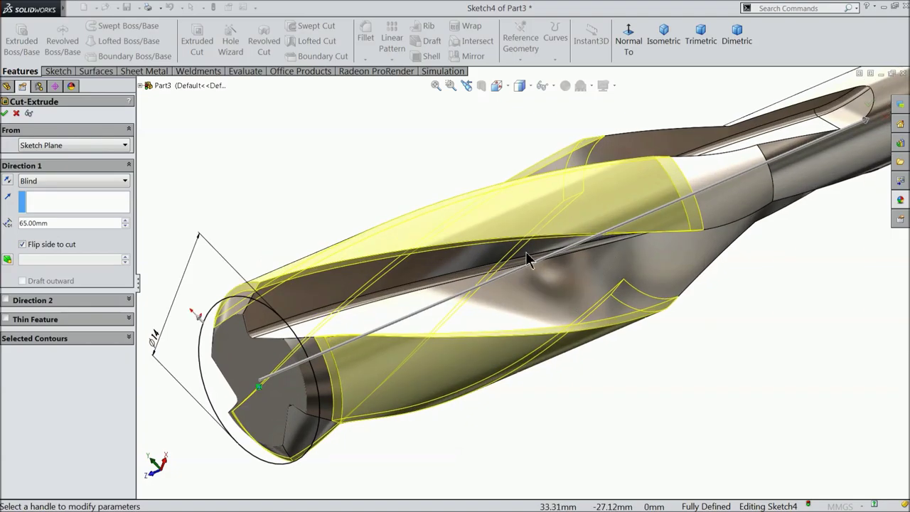
{"action": "left_click", "coordinate": [5, 113]}
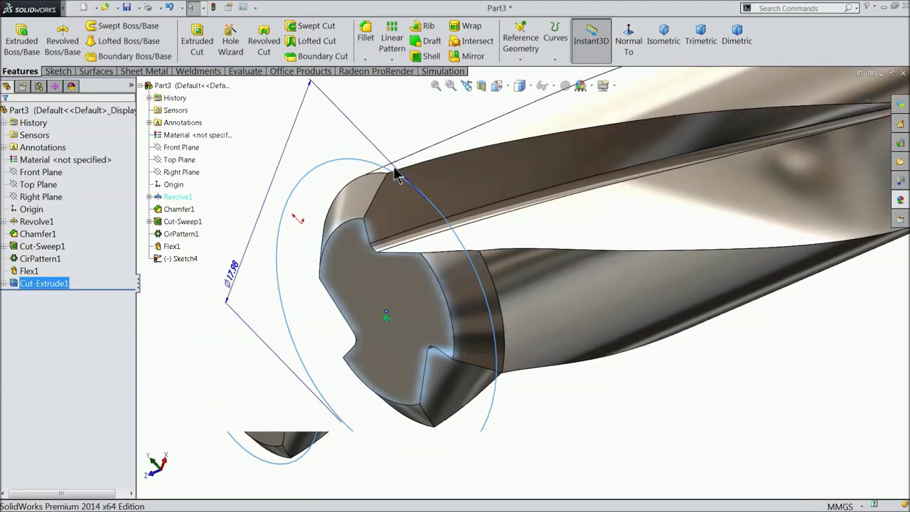
{"action": "key", "text": "f"}
{"action": "left_click", "coordinate": [411, 215]}
{"action": "mouse_move", "coordinate": [538, 335]}
{"action": "middle_mouse_down"}
{"action": "mouse_move", "coordinate": [508, 240]}
{"action": "mouse_move", "coordinate": [496, 155]}
{"action": "mouse_move", "coordinate": [510, 129]}
{"action": "mouse_move", "coordinate": [509, 251]}
{"action": "middle_mouse_up"}
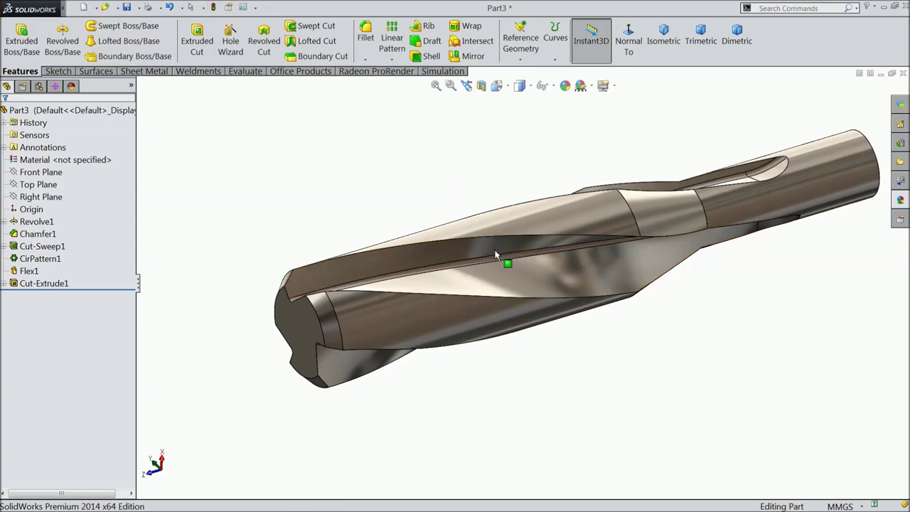
Step: Orbit to the tip end and begin a reference plane referencing the tip face
{"action": "middle_click_drag", "start_coordinate": [507, 254], "coordinate": [500, 261]}
{"action": "middle_click_drag", "start_coordinate": [395, 343], "coordinate": [385, 341]}
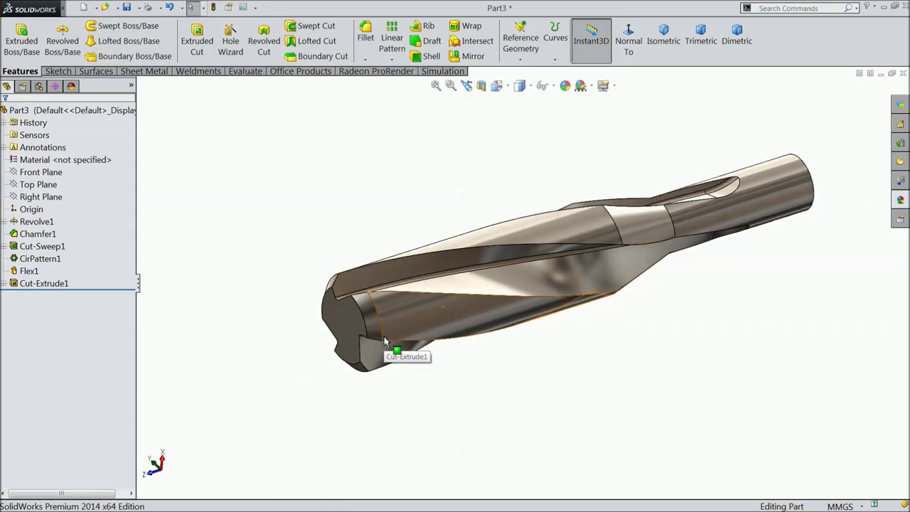
{"action": "scroll", "coordinate": [377, 337], "scroll_direction": "down", "scroll_amount": 2}
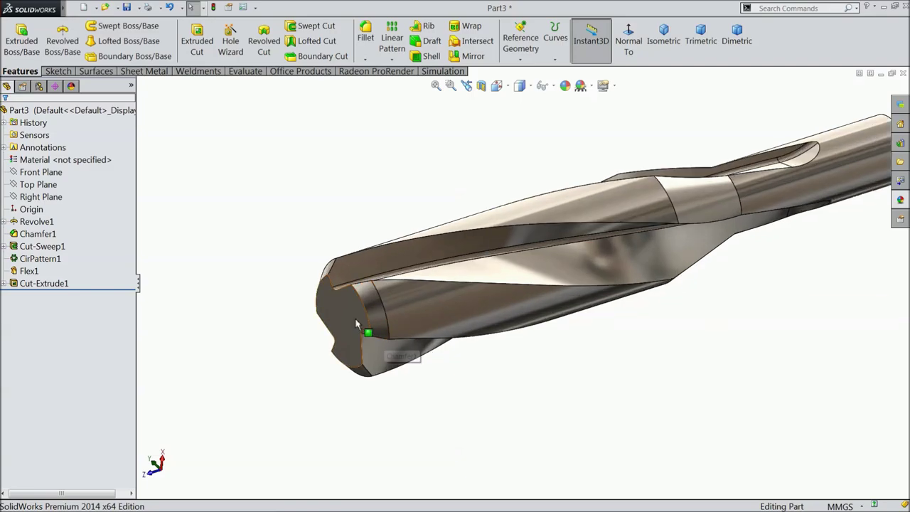
{"action": "left_click", "coordinate": [520, 59]}
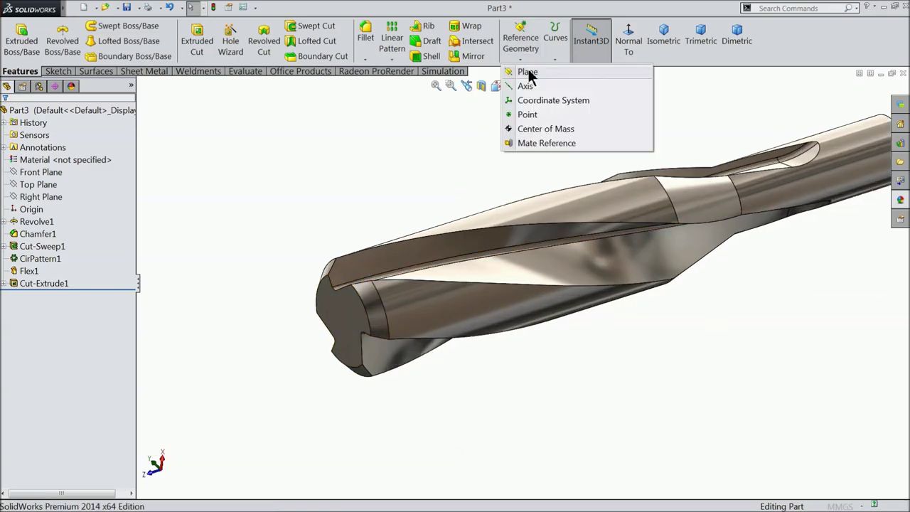
{"action": "left_click", "coordinate": [528, 72]}
{"action": "left_click", "coordinate": [339, 318]}
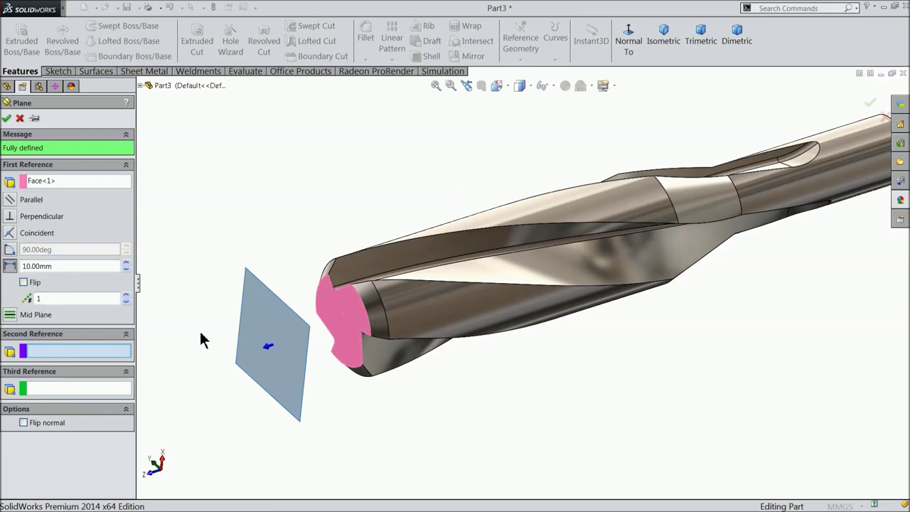
Step: Confirm Plane1, sketch on it, and convert Sketch4's 14 mm circle into the new sketch
{"action": "left_click", "coordinate": [7, 118]}
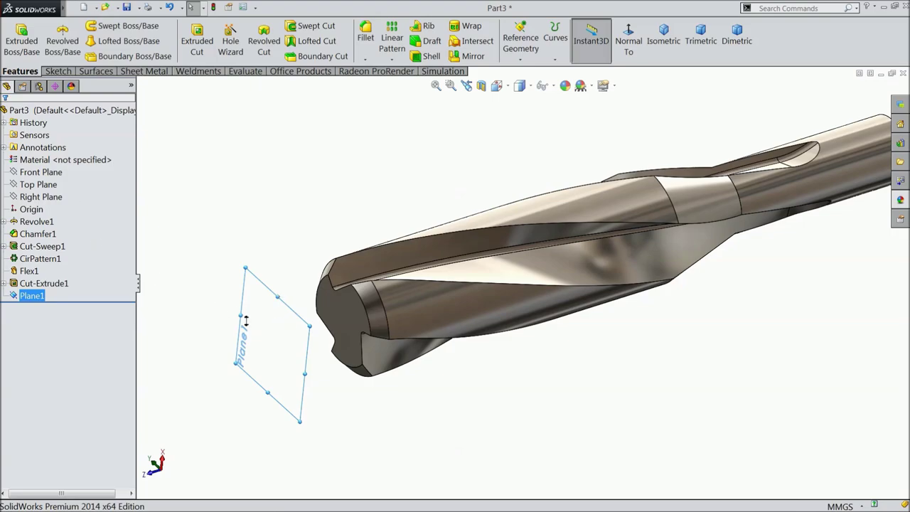
{"action": "left_click", "coordinate": [58, 71]}
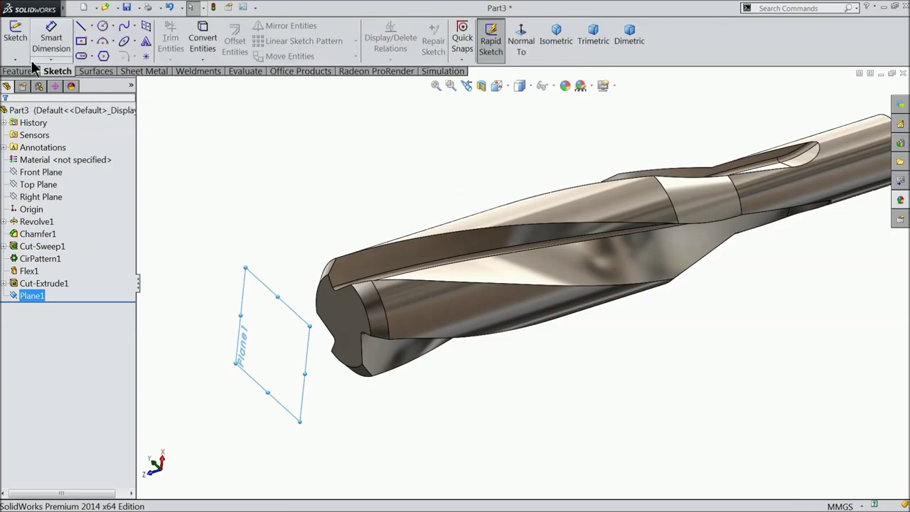
{"action": "left_click", "coordinate": [17, 41]}
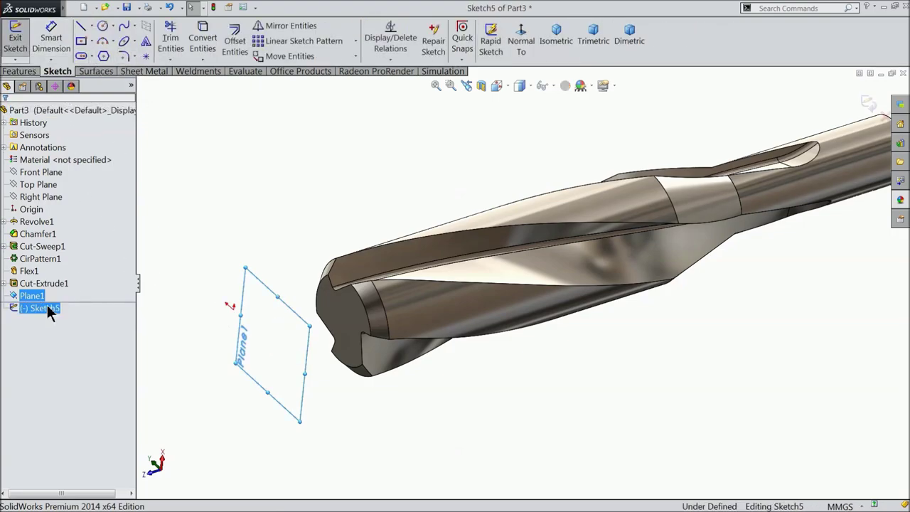
{"action": "left_click", "coordinate": [5, 283]}
{"action": "left_click", "coordinate": [44, 295]}
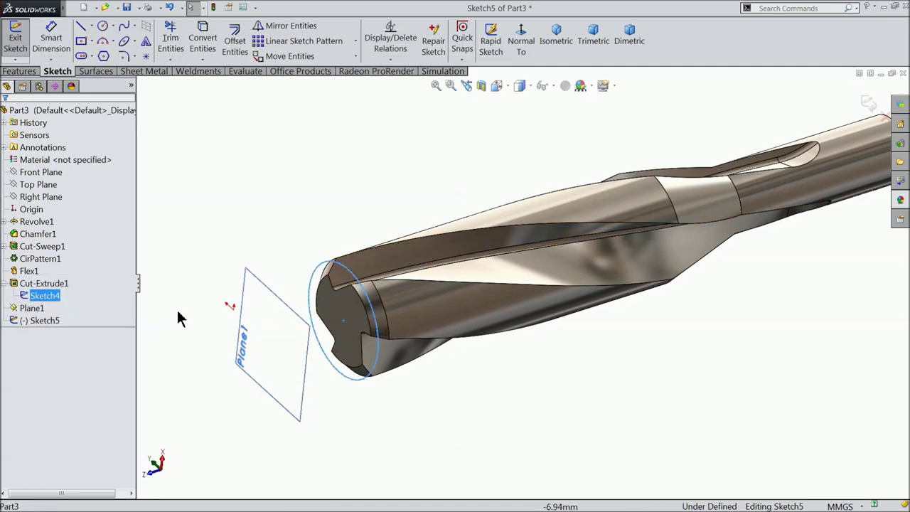
{"action": "left_click", "coordinate": [207, 43]}
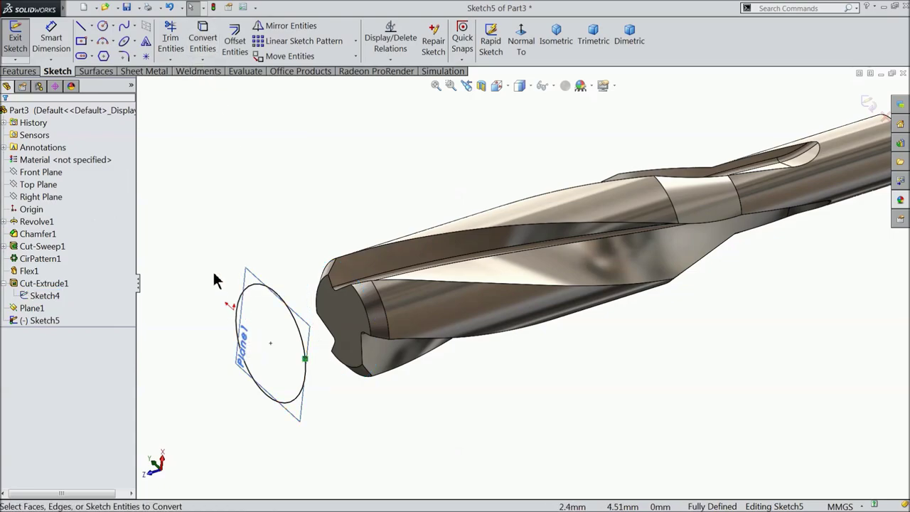
{"action": "left_click", "coordinate": [21, 72]}
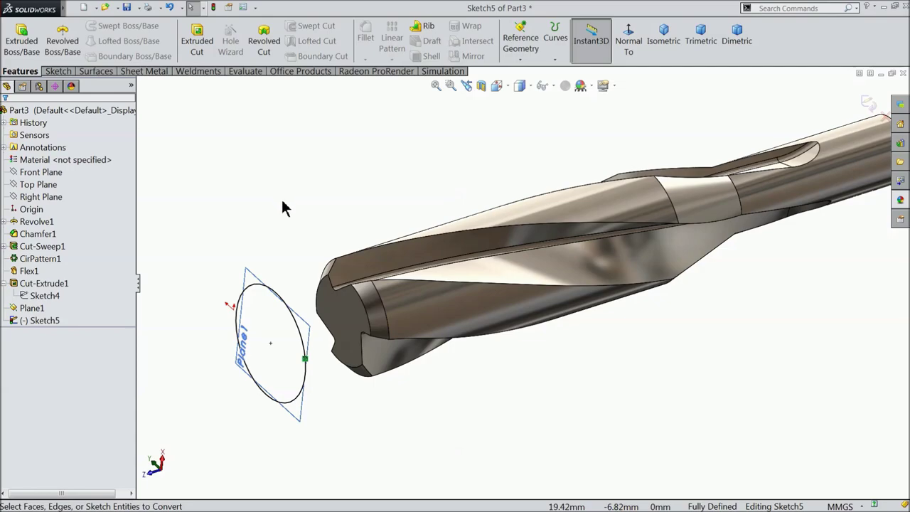
Step: Create a helix from Sketch5's circle: 70 mm height, 1.5 mm pitch, clockwise
{"action": "left_click", "coordinate": [555, 60]}
{"action": "left_click", "coordinate": [578, 91]}
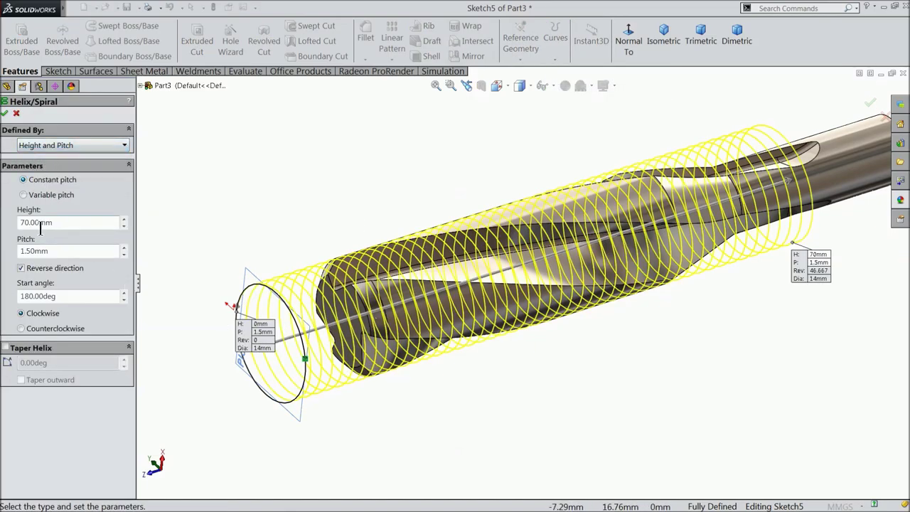
{"action": "left_click_drag", "start_coordinate": [61, 225], "coordinate": [29, 225]}
{"action": "left_click", "coordinate": [5, 113]}
Step: Hide Plane1 in the model view
{"action": "middle_click_drag", "start_coordinate": [268, 218], "coordinate": [279, 237]}
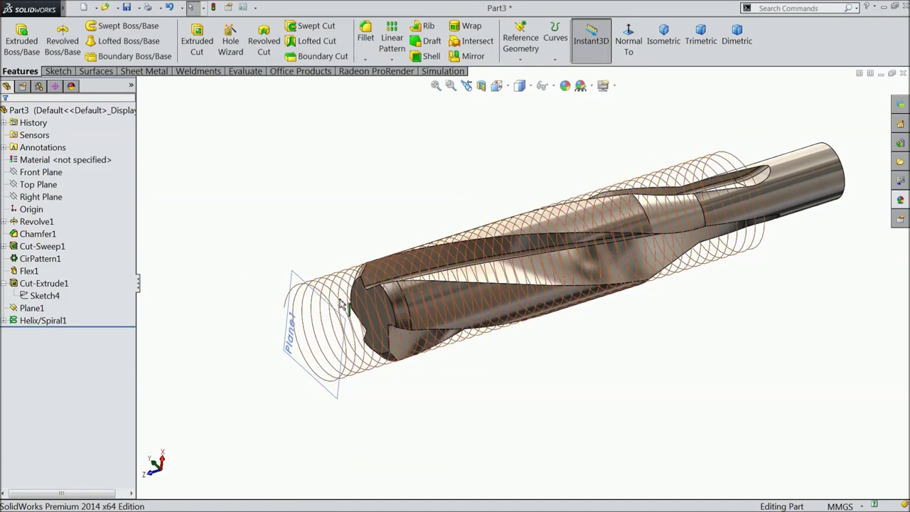
{"action": "scroll", "coordinate": [324, 324], "scroll_direction": "down", "scroll_amount": 3}
{"action": "left_click", "coordinate": [320, 250]}
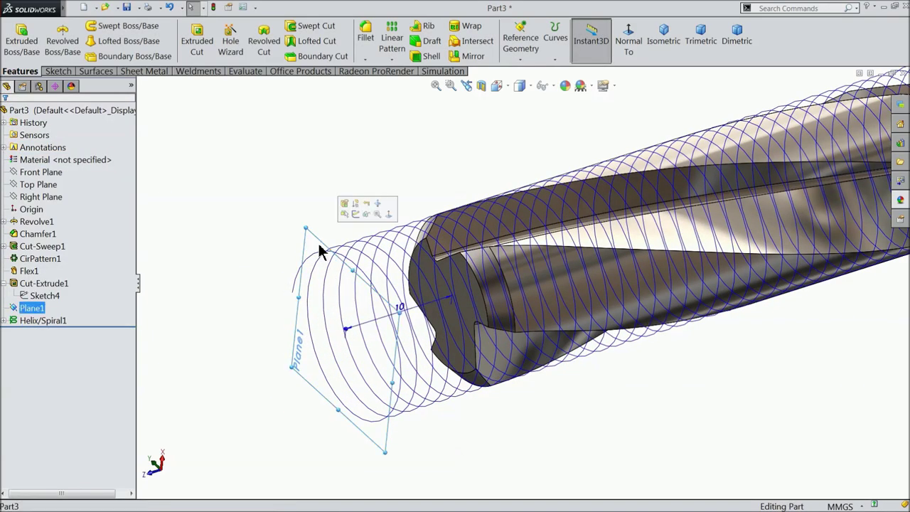
{"action": "left_click", "coordinate": [369, 209]}
{"action": "scroll", "coordinate": [256, 221], "scroll_direction": "up", "scroll_amount": 2}
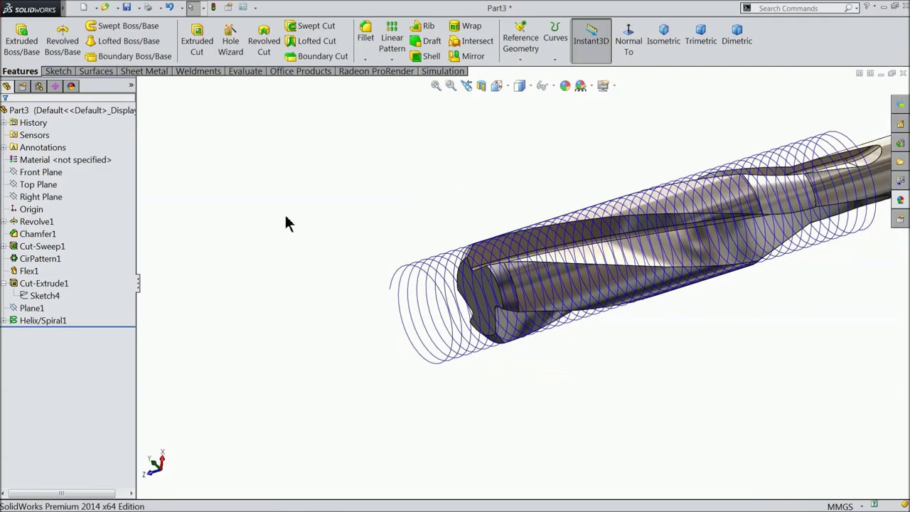
{"action": "scroll", "coordinate": [287, 219], "scroll_direction": "up", "scroll_amount": 2}
{"action": "scroll", "coordinate": [601, 305], "scroll_direction": "up", "scroll_amount": 2}
{"action": "scroll", "coordinate": [553, 295], "scroll_direction": "down", "scroll_amount": 2}
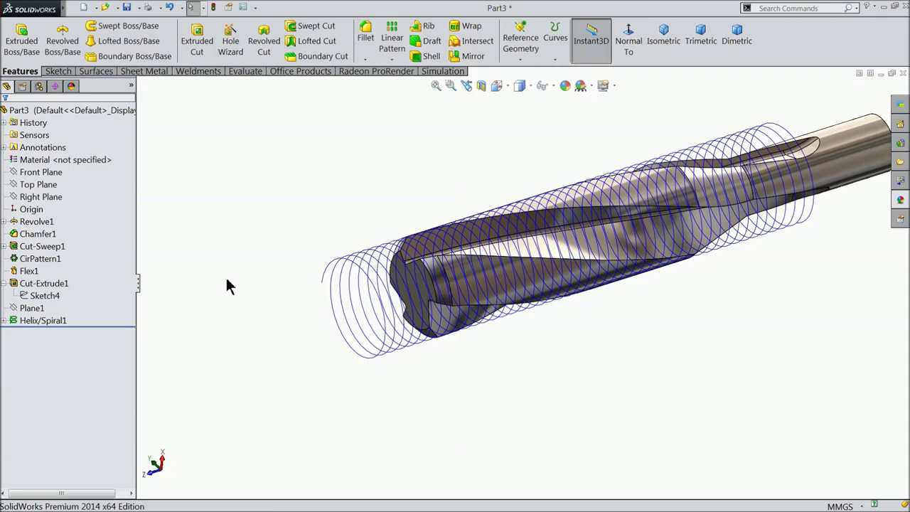
Step: Start a sketch on the Right Plane and view it face-on
{"action": "left_click", "coordinate": [29, 197]}
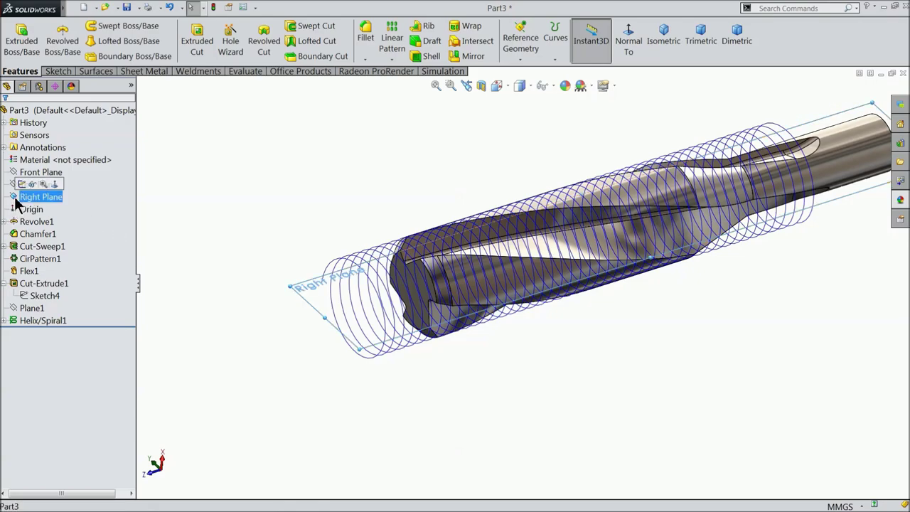
{"action": "left_click", "coordinate": [24, 184]}
{"action": "left_click", "coordinate": [620, 56]}
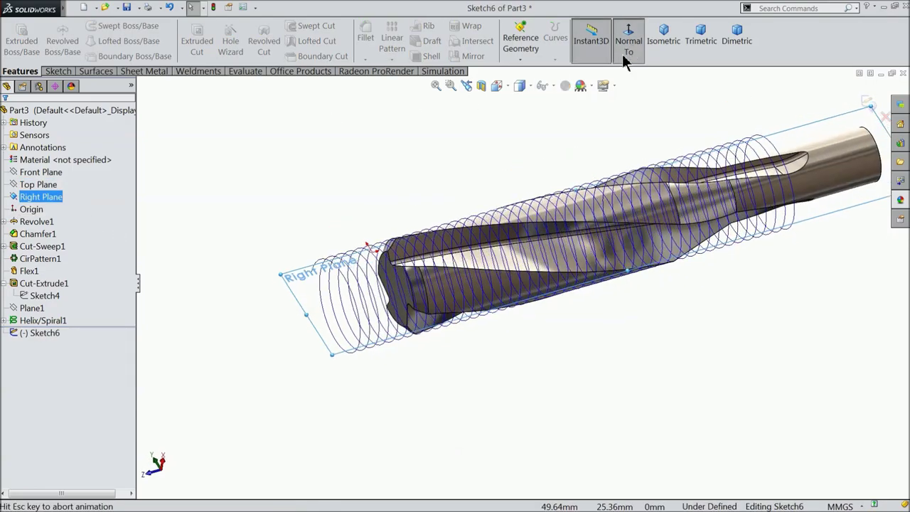
{"action": "scroll", "coordinate": [285, 320], "scroll_direction": "down", "scroll_amount": 5}
{"action": "left_click", "coordinate": [257, 217]}
{"action": "scroll", "coordinate": [439, 258], "scroll_direction": "down", "scroll_amount": 2}
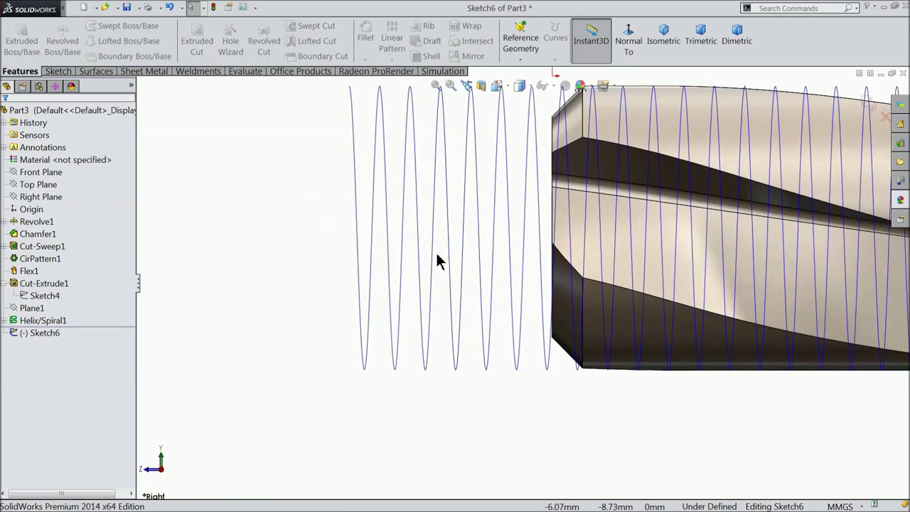
Step: Draw a triangle polygon around a circle at the helix's left end
{"action": "left_click", "coordinate": [68, 74]}
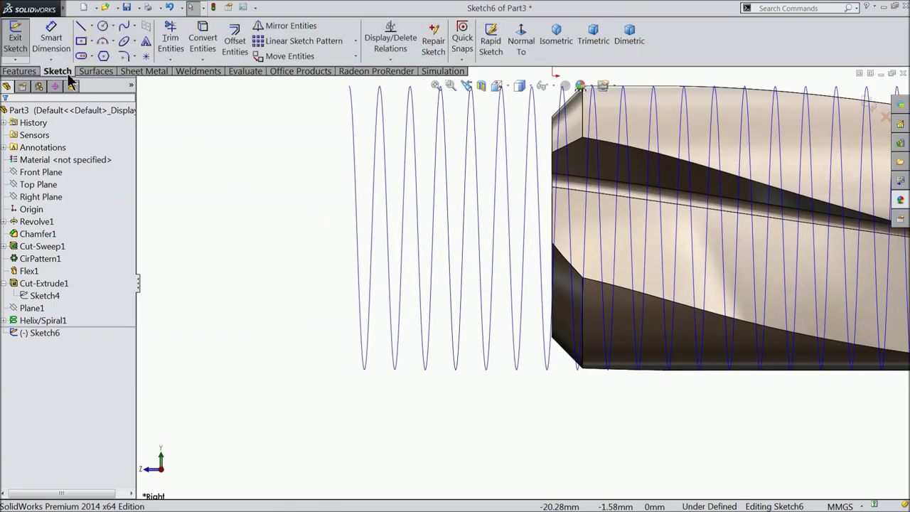
{"action": "left_click", "coordinate": [104, 57]}
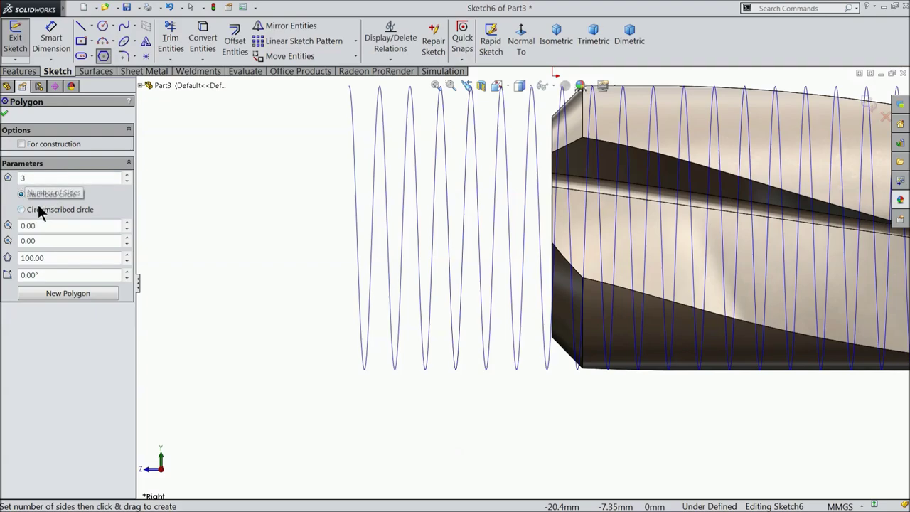
{"action": "scroll", "coordinate": [356, 372], "scroll_direction": "down", "scroll_amount": 2}
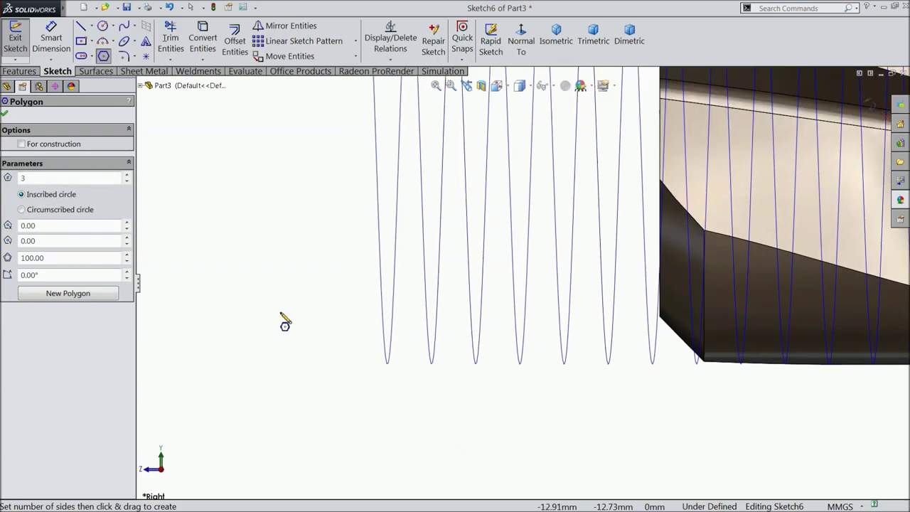
{"action": "left_click_drag", "start_coordinate": [241, 322], "coordinate": [239, 241]}
{"action": "right_click", "coordinate": [255, 207]}
{"action": "left_click", "coordinate": [282, 128]}
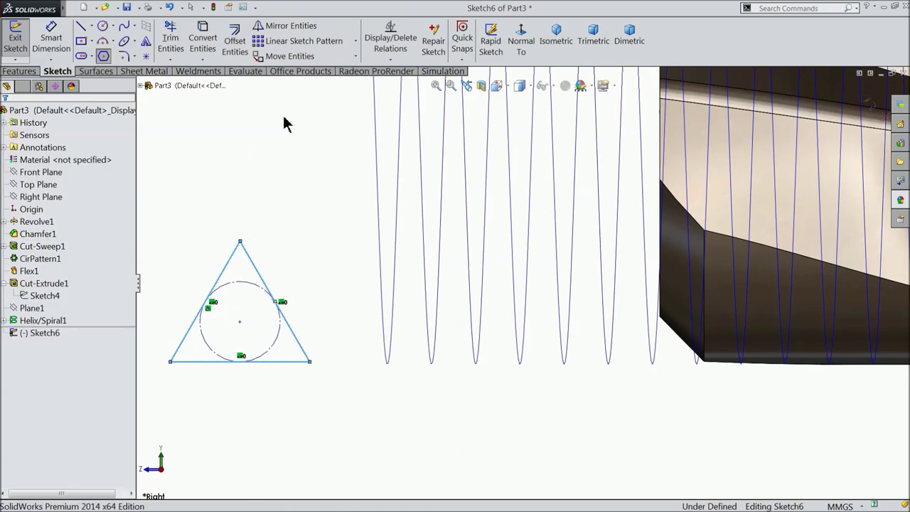
Step: Constrain the triangle's bottom edge horizontal
{"action": "scroll", "coordinate": [280, 370], "scroll_direction": "down", "scroll_amount": 2}
{"action": "left_click", "coordinate": [286, 351]}
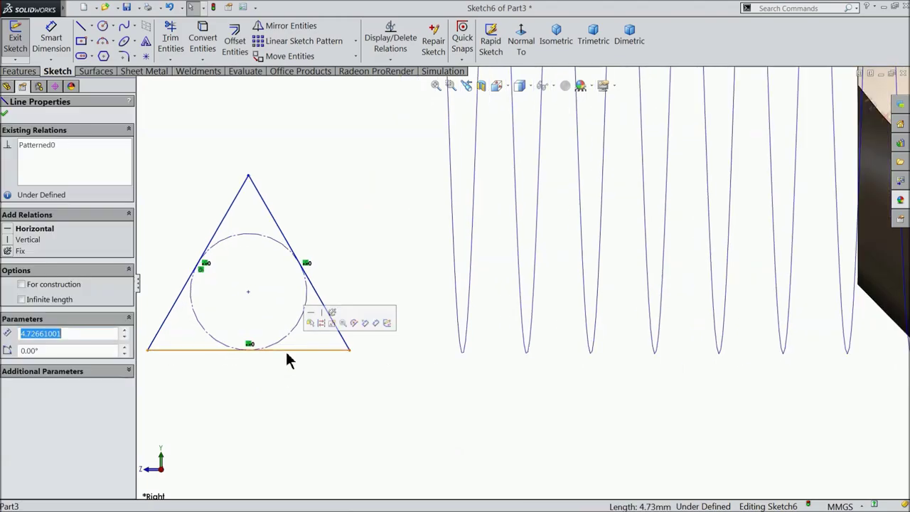
{"action": "left_click", "coordinate": [313, 312]}
{"action": "scroll", "coordinate": [313, 330], "scroll_direction": "up", "scroll_amount": 1}
{"action": "scroll", "coordinate": [364, 273], "scroll_direction": "up", "scroll_amount": 1}
{"action": "scroll", "coordinate": [363, 273], "scroll_direction": "down", "scroll_amount": 2}
Step: Dimension the triangle's apex-to-base height as 0.9195 mm and move the dimension beside it
{"action": "left_click", "coordinate": [51, 54]}
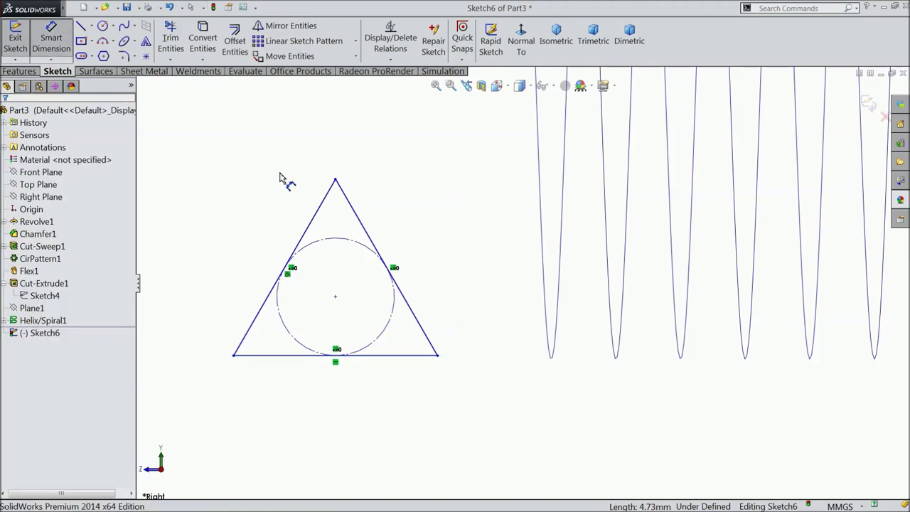
{"action": "left_click", "coordinate": [336, 180]}
{"action": "left_click", "coordinate": [343, 354]}
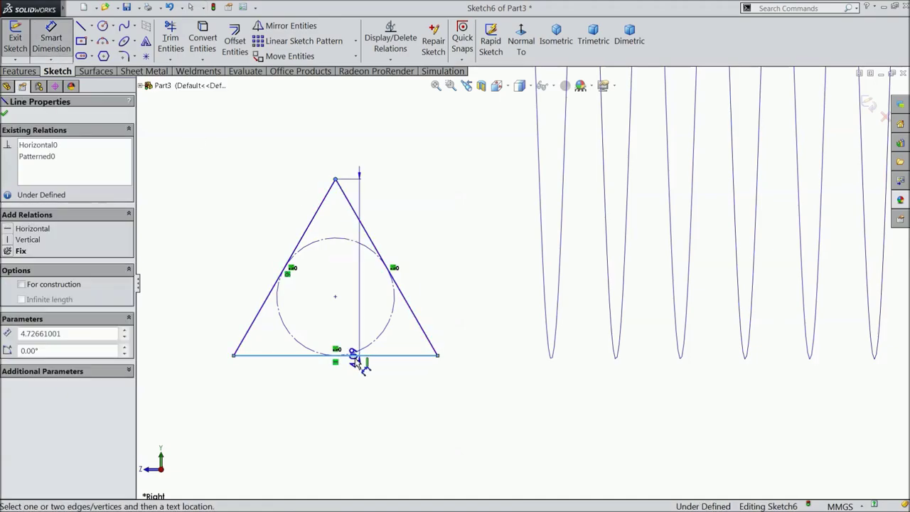
{"action": "left_click", "coordinate": [179, 290]}
{"action": "type", "text": "0.9195"}
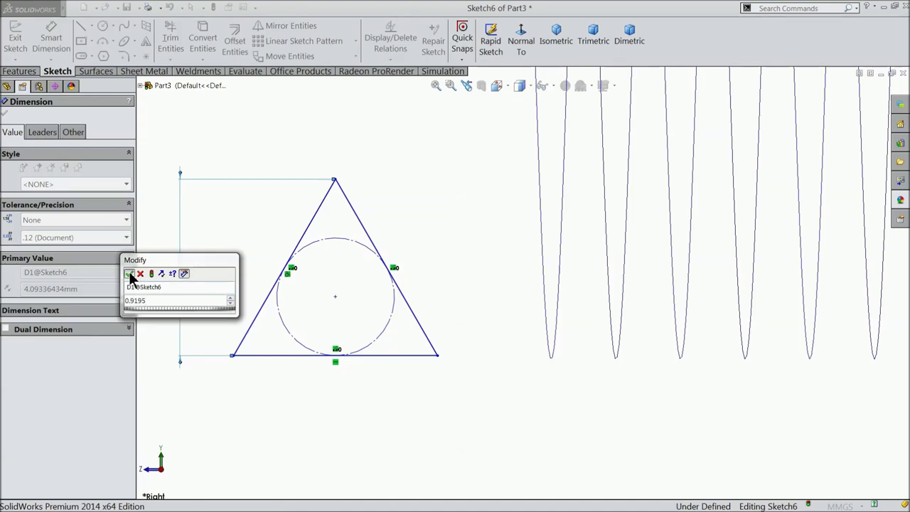
{"action": "left_click", "coordinate": [129, 274]}
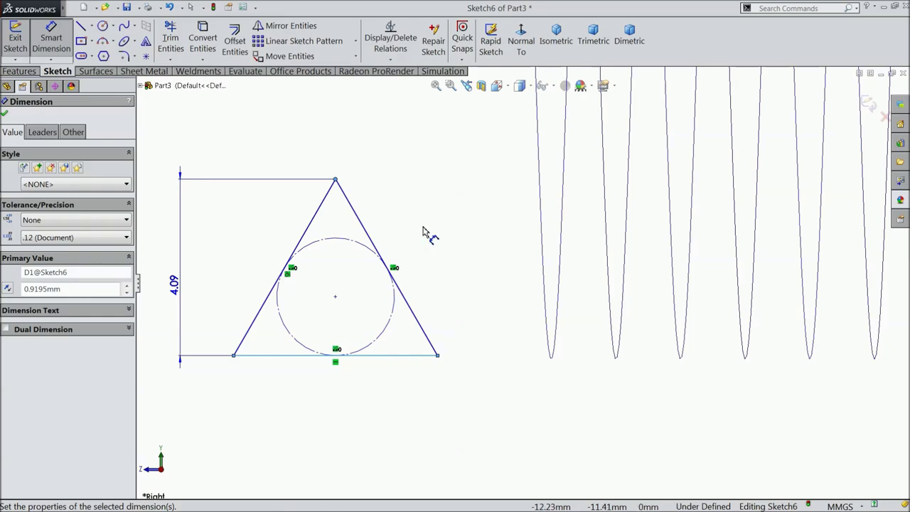
{"action": "scroll", "coordinate": [253, 275], "scroll_direction": "down", "scroll_amount": 2}
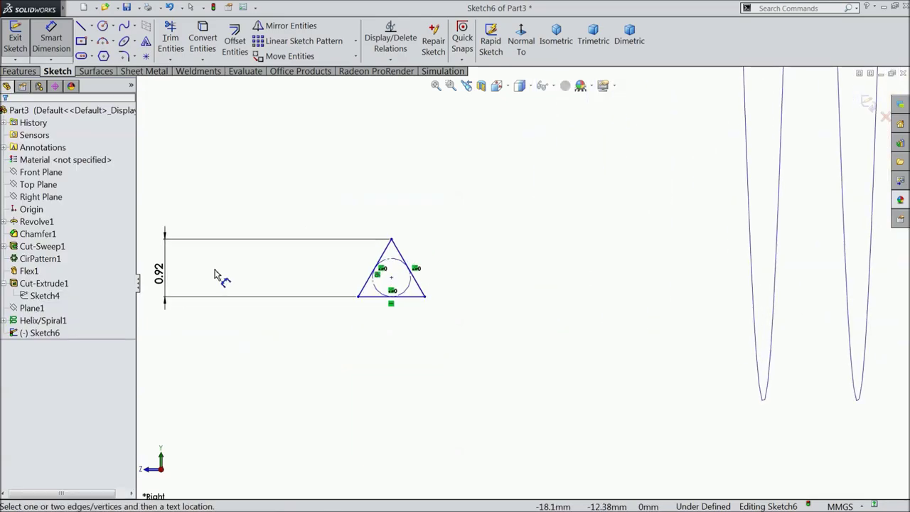
{"action": "left_click_drag", "start_coordinate": [172, 281], "coordinate": [328, 283]}
{"action": "left_click", "coordinate": [328, 283]}
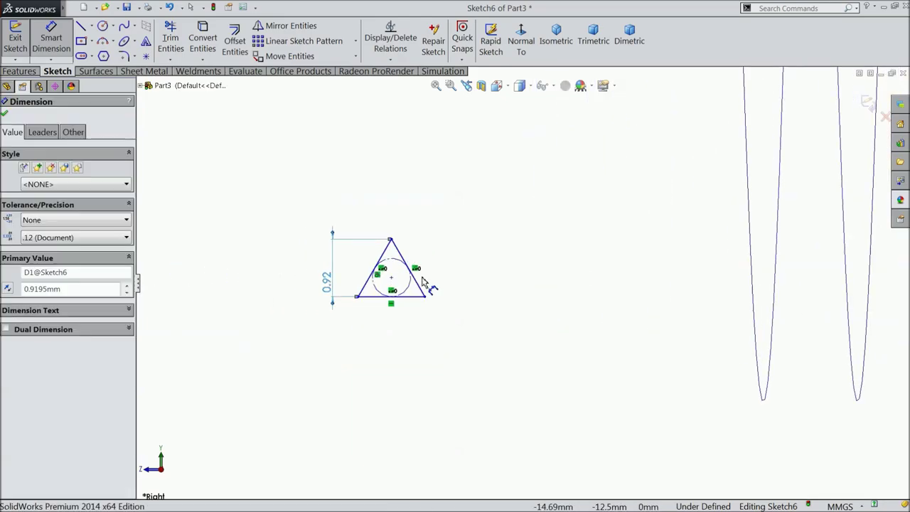
{"action": "scroll", "coordinate": [401, 278], "scroll_direction": "down", "scroll_amount": 3}
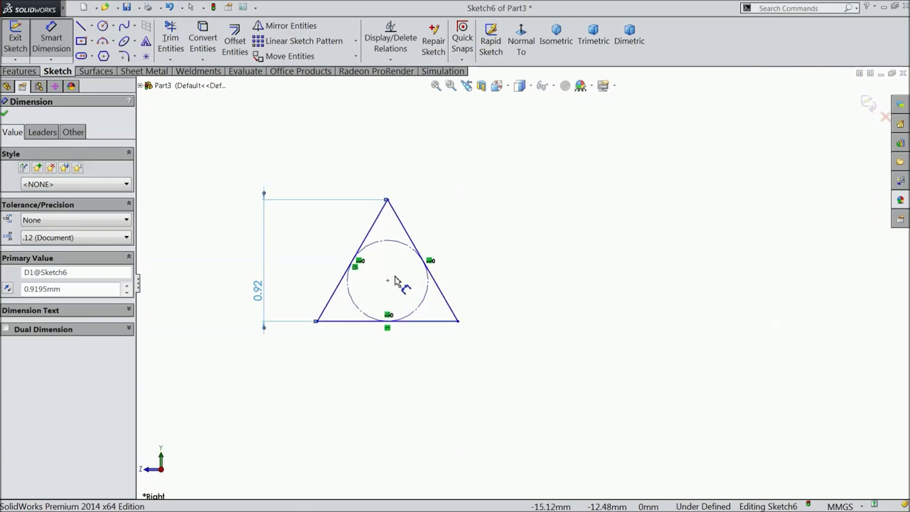
Step: Apply a 0.216 mm sketch fillet to the triangle's apex vertex
{"action": "left_click", "coordinate": [124, 57]}
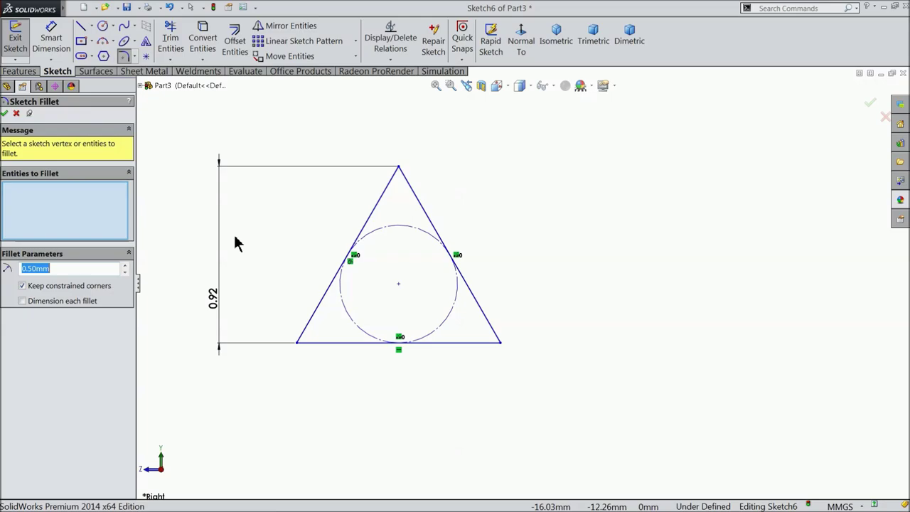
{"action": "type", "text": "0.216"}
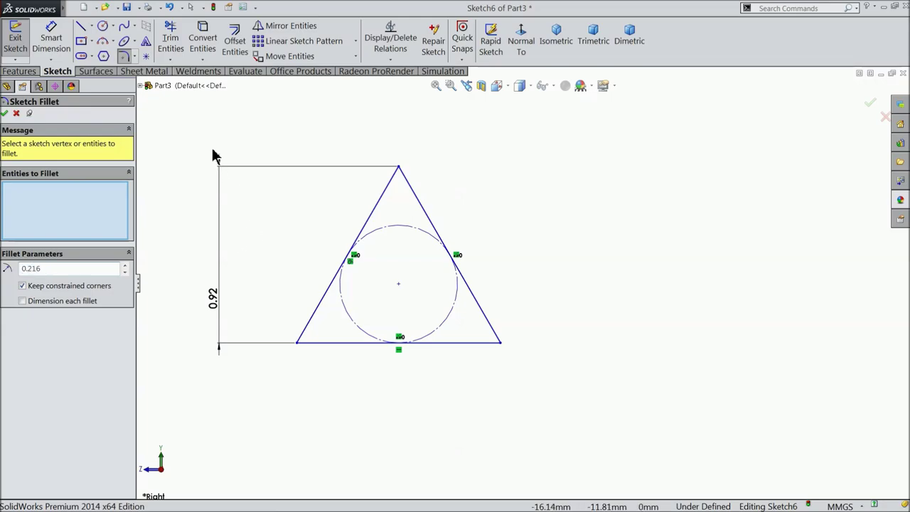
{"action": "key", "text": "Return"}
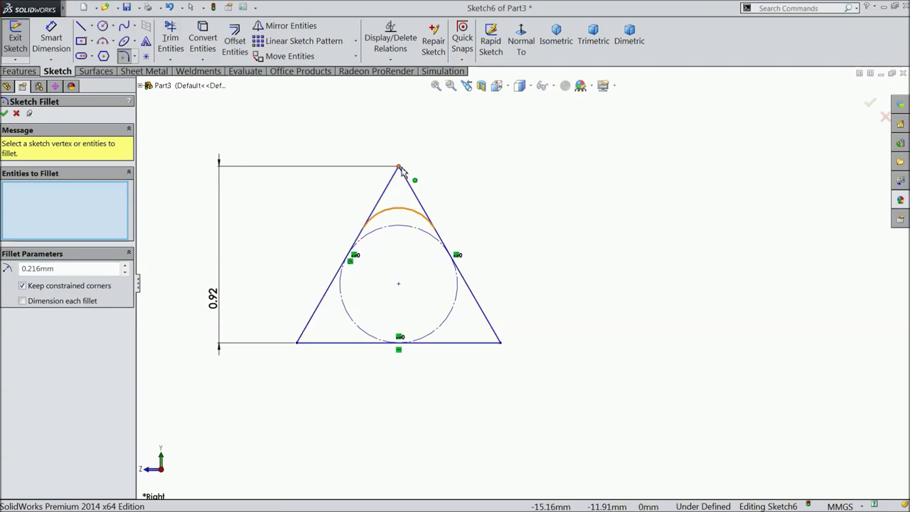
{"action": "left_click", "coordinate": [400, 171]}
{"action": "left_click", "coordinate": [5, 113]}
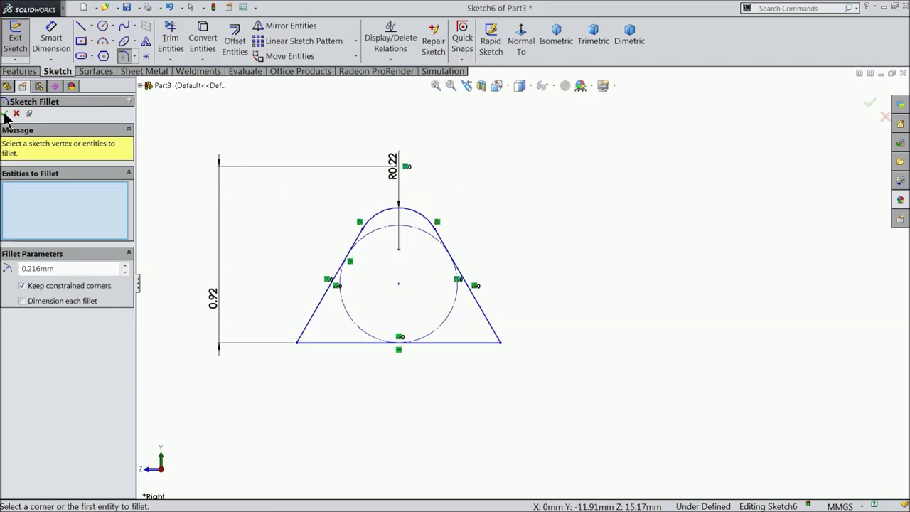
{"action": "key", "text": "z"}
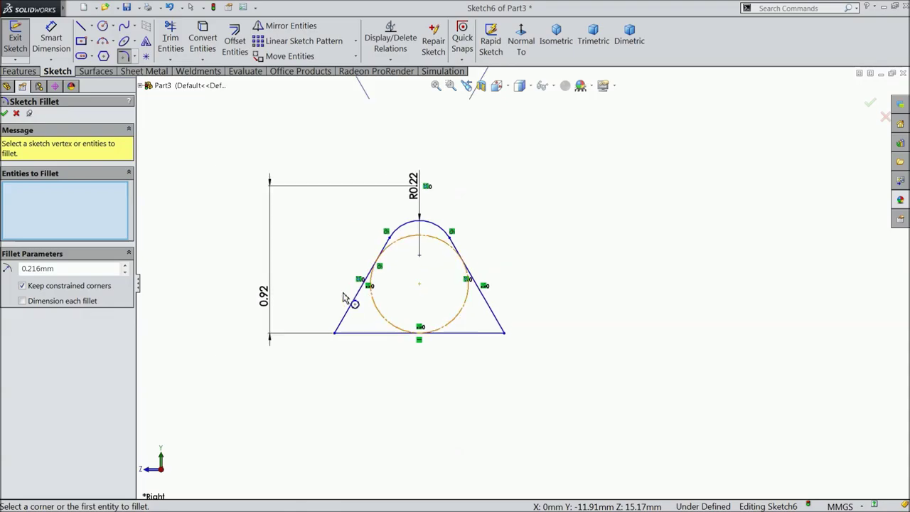
{"action": "key", "text": "z"}
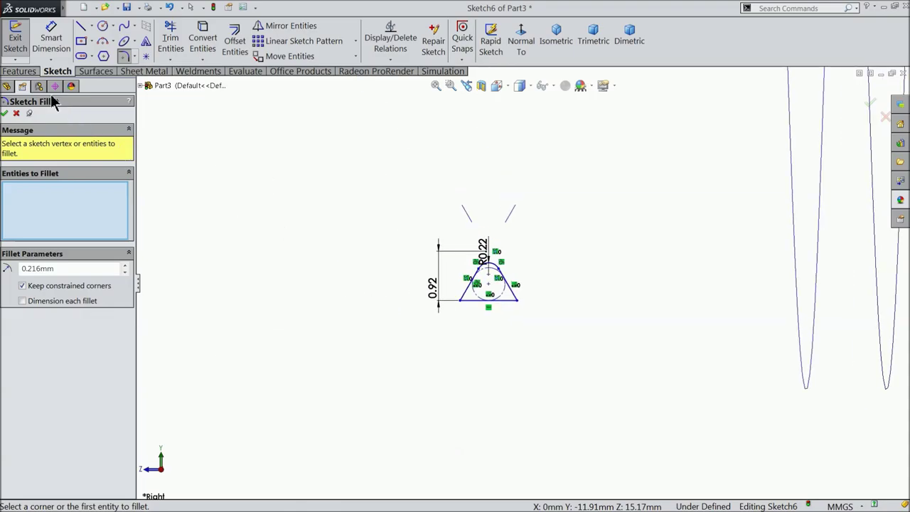
{"action": "left_click", "coordinate": [5, 114]}
Step: Dimension the thread profile's point 14.2 mm from the origin
{"action": "left_click", "coordinate": [51, 39]}
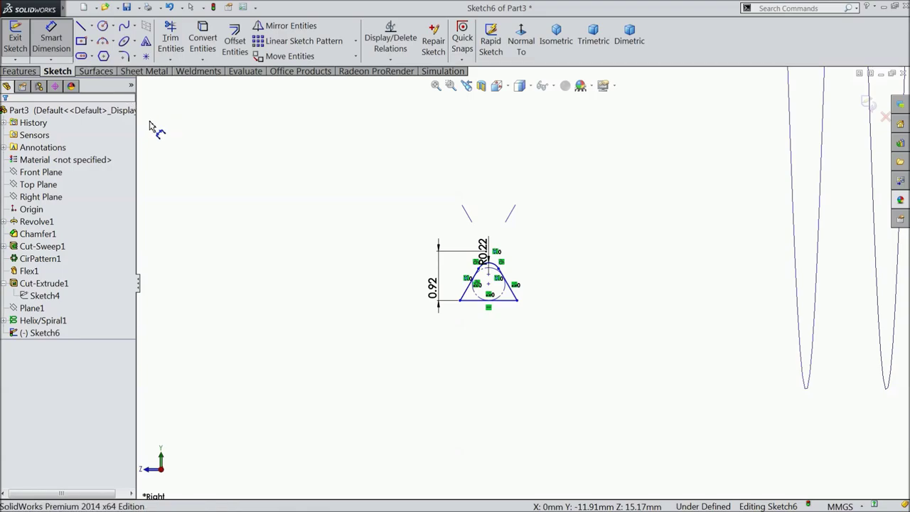
{"action": "scroll", "coordinate": [443, 284], "scroll_direction": "up", "scroll_amount": 1}
{"action": "left_click", "coordinate": [497, 287]}
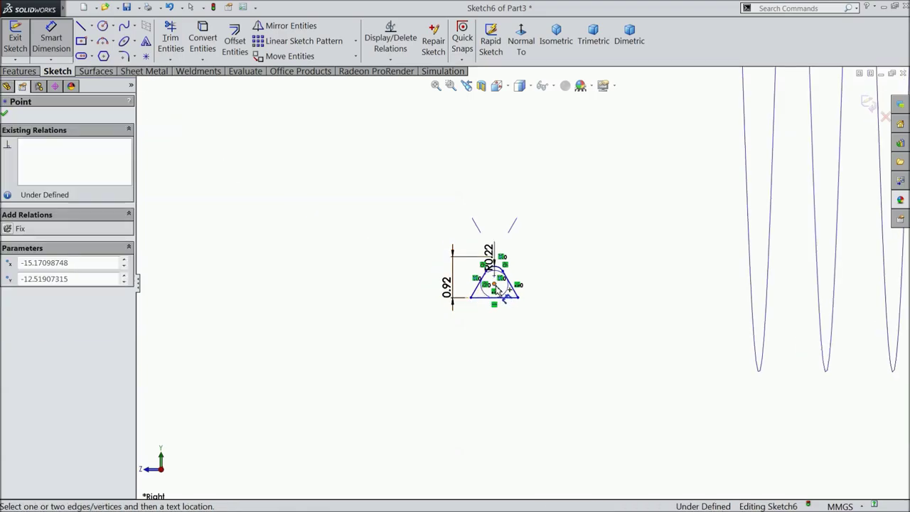
{"action": "scroll", "coordinate": [648, 296], "scroll_direction": "up", "scroll_amount": 3}
{"action": "scroll", "coordinate": [688, 203], "scroll_direction": "down", "scroll_amount": 2}
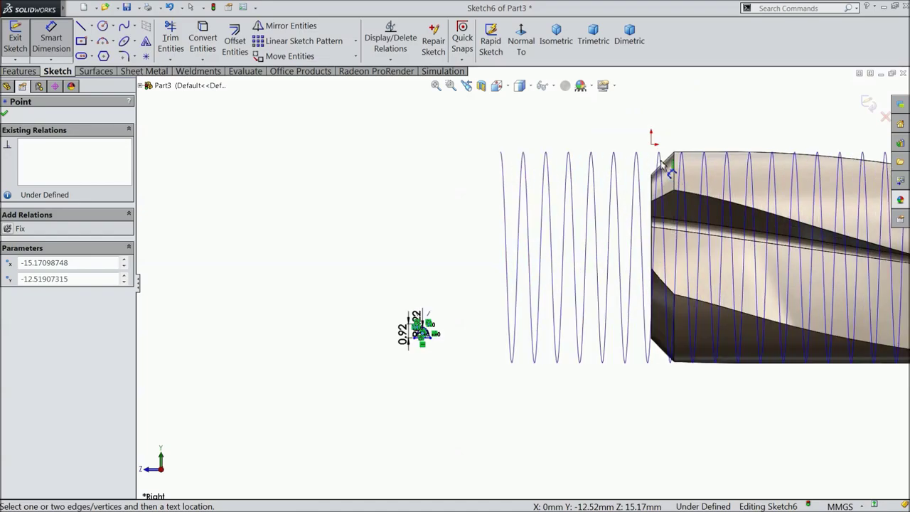
{"action": "left_click", "coordinate": [651, 144]}
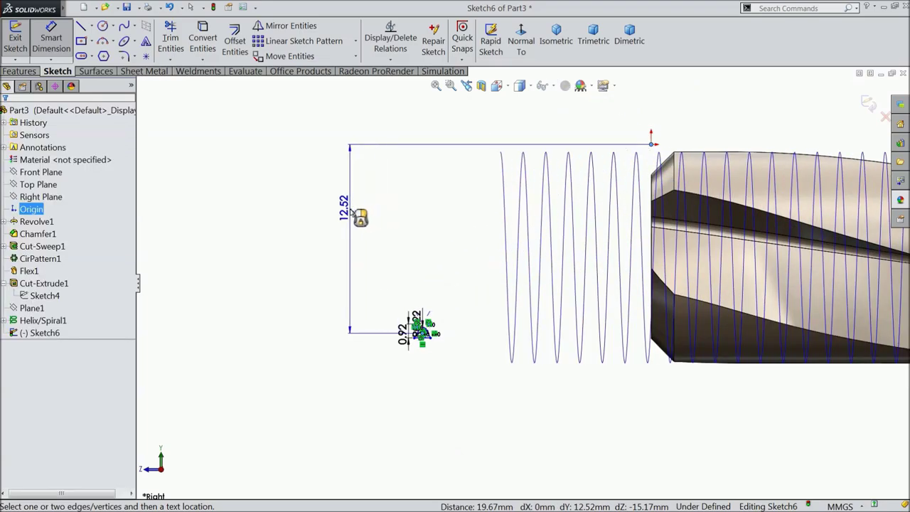
{"action": "left_click", "coordinate": [351, 213]}
{"action": "type", "text": "14.2"}
{"action": "key", "text": "Return"}
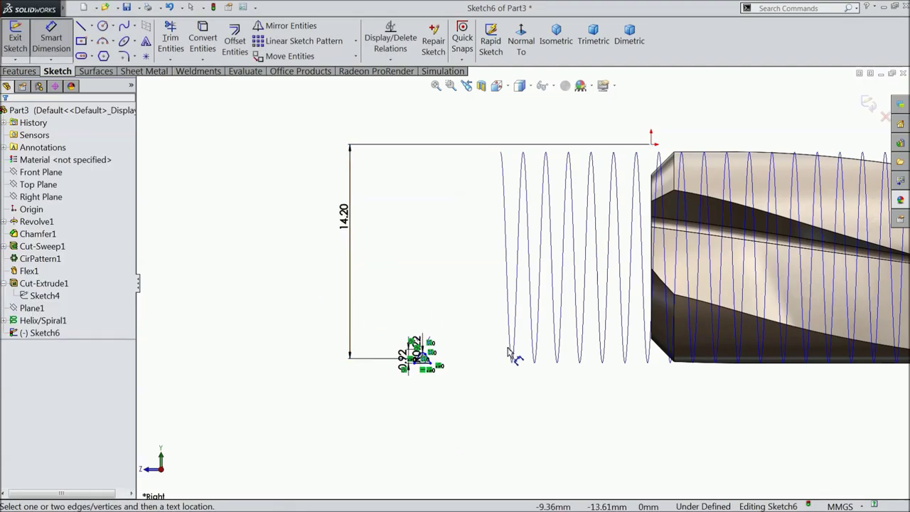
Step: Exit the triangle sketch
{"action": "scroll", "coordinate": [516, 356], "scroll_direction": "down", "scroll_amount": 3}
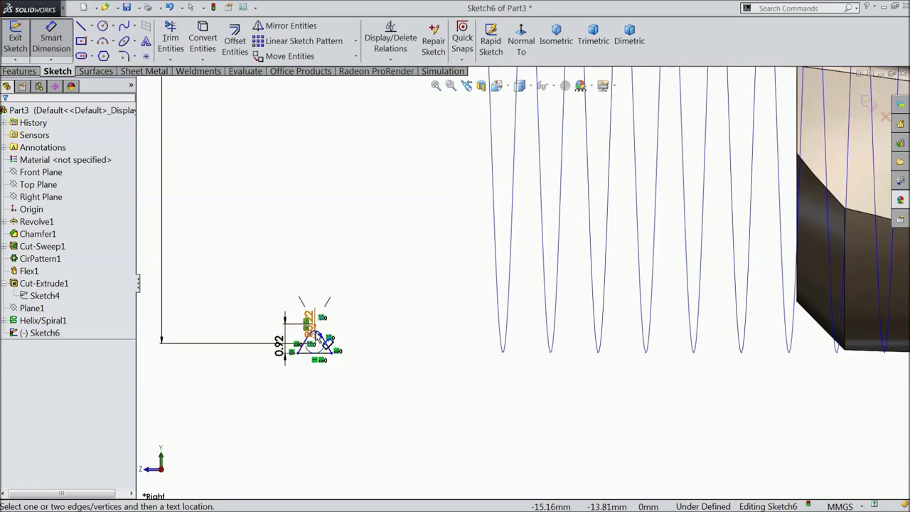
{"action": "scroll", "coordinate": [341, 256], "scroll_direction": "up", "scroll_amount": 3}
{"action": "scroll", "coordinate": [498, 196], "scroll_direction": "up", "scroll_amount": 2}
{"action": "scroll", "coordinate": [626, 203], "scroll_direction": "up", "scroll_amount": 1}
{"action": "scroll", "coordinate": [662, 211], "scroll_direction": "down", "scroll_amount": 2}
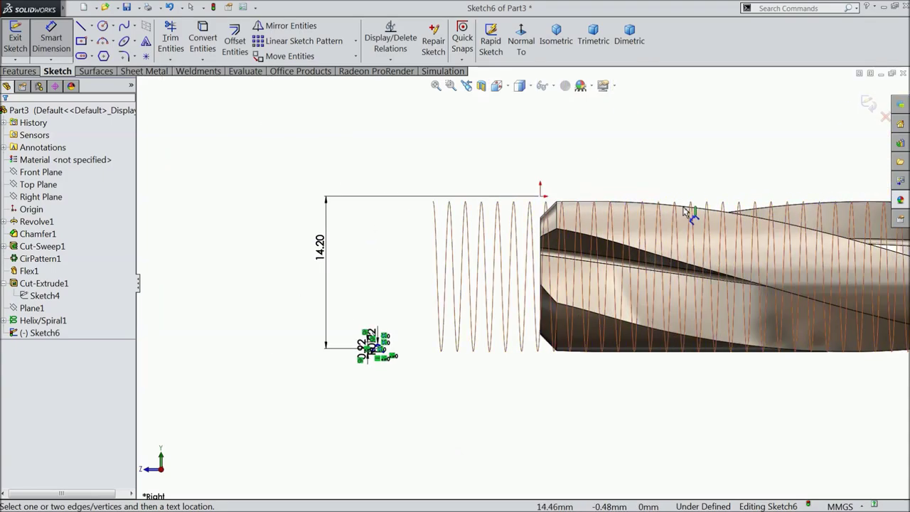
{"action": "left_click", "coordinate": [869, 103]}
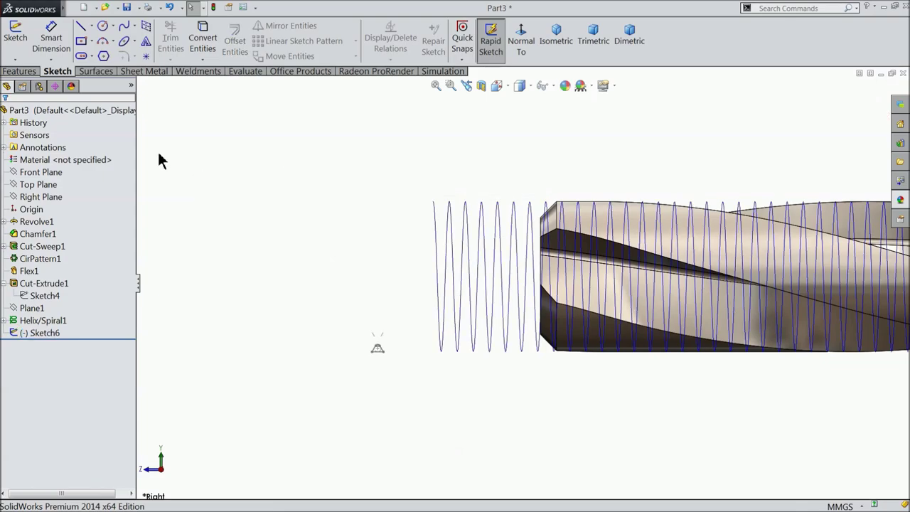
Step: Create a swept cut with Sketch6 as profile and Helix/Spiral1 as path
{"action": "left_click", "coordinate": [27, 72]}
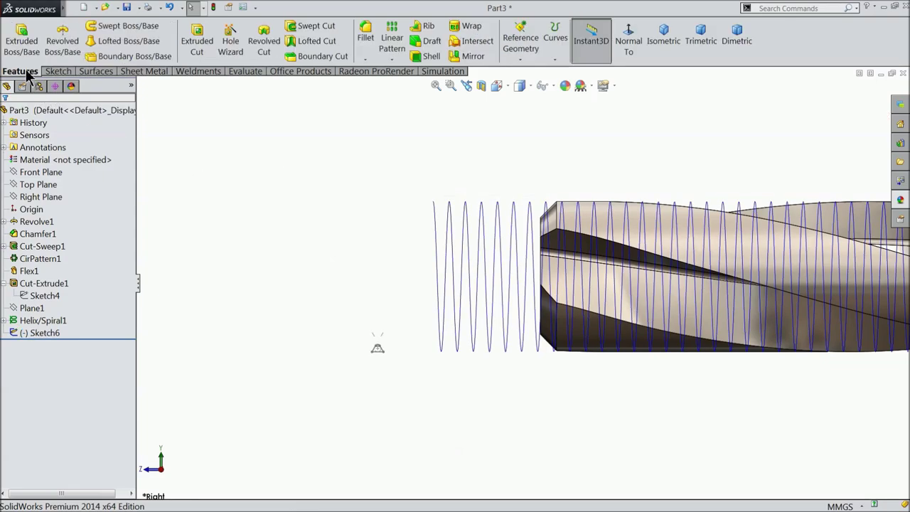
{"action": "left_click", "coordinate": [309, 25]}
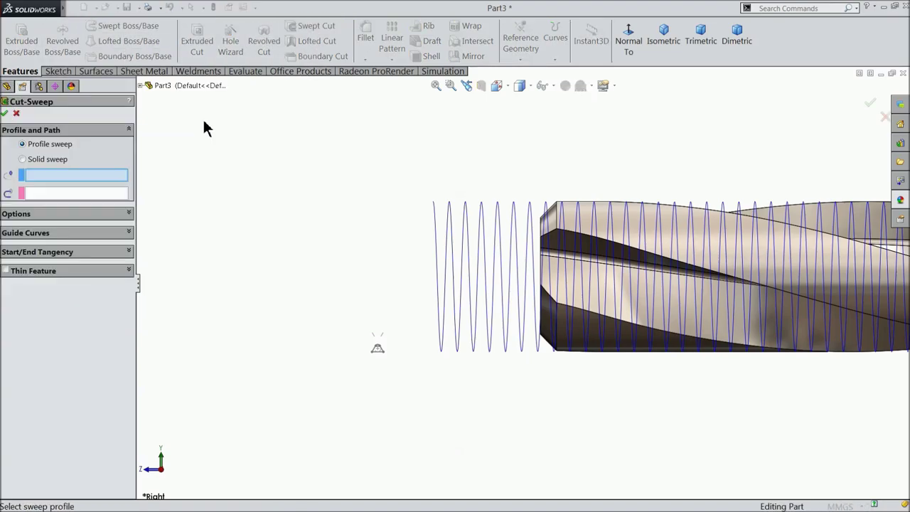
{"action": "scroll", "coordinate": [389, 368], "scroll_direction": "down", "scroll_amount": 3}
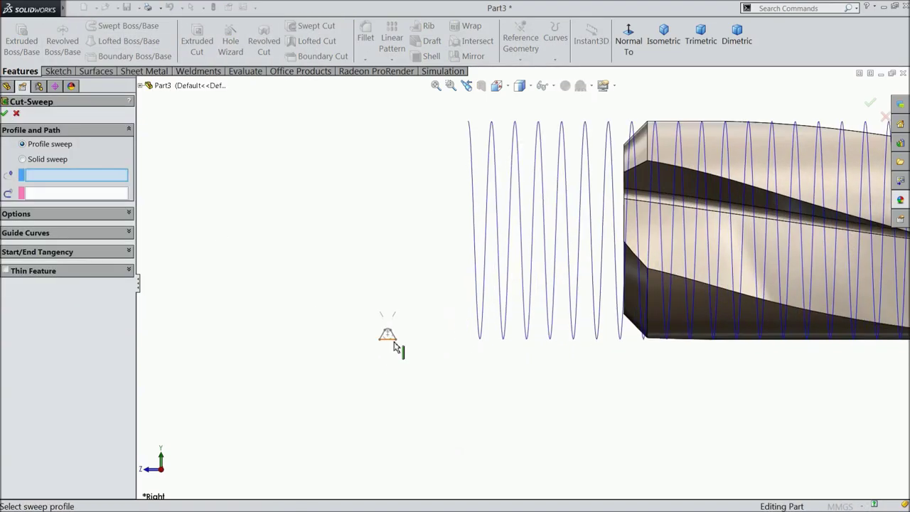
{"action": "left_click", "coordinate": [393, 341]}
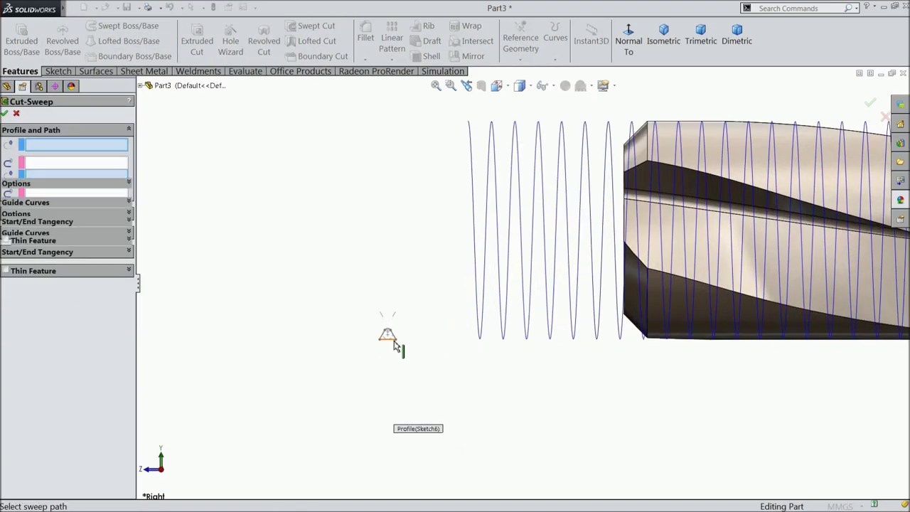
{"action": "left_click", "coordinate": [477, 244]}
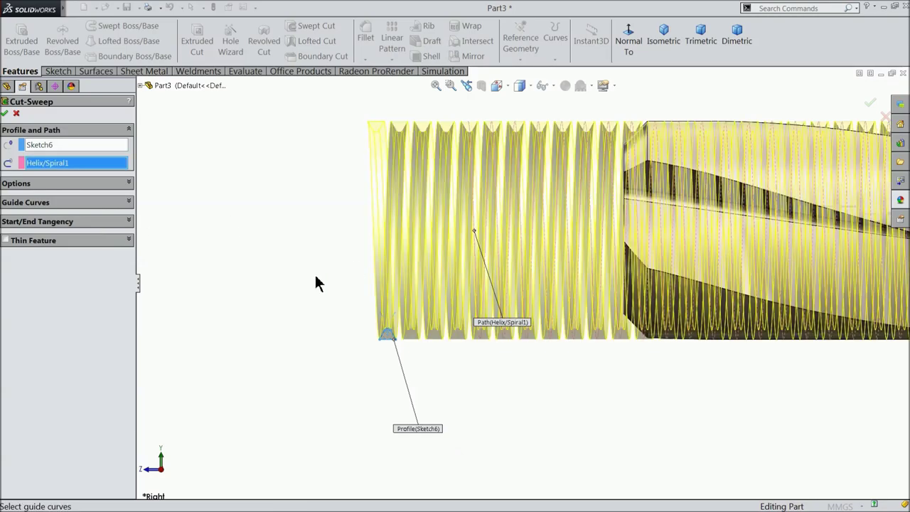
{"action": "scroll", "coordinate": [315, 272], "scroll_direction": "up", "scroll_amount": 2}
{"action": "scroll", "coordinate": [759, 246], "scroll_direction": "up", "scroll_amount": 2}
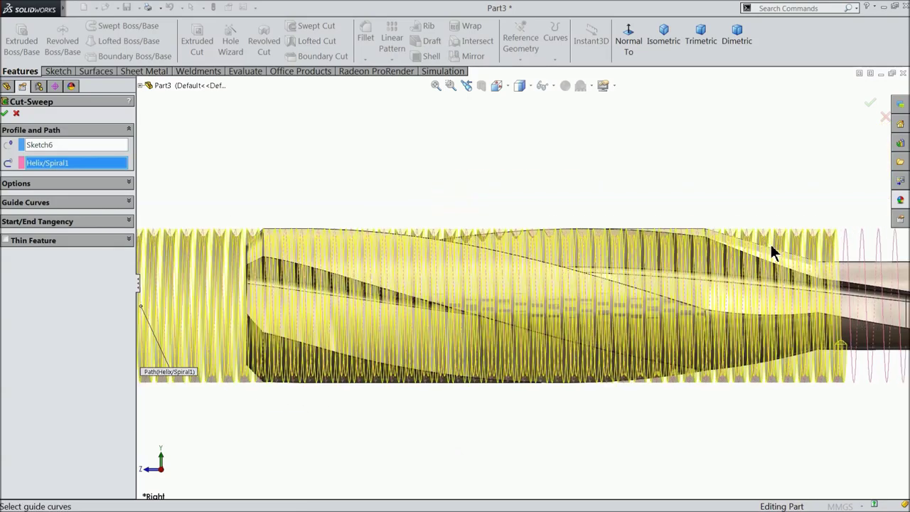
{"action": "scroll", "coordinate": [704, 280], "scroll_direction": "up", "scroll_amount": 2}
{"action": "scroll", "coordinate": [743, 303], "scroll_direction": "down", "scroll_amount": 1}
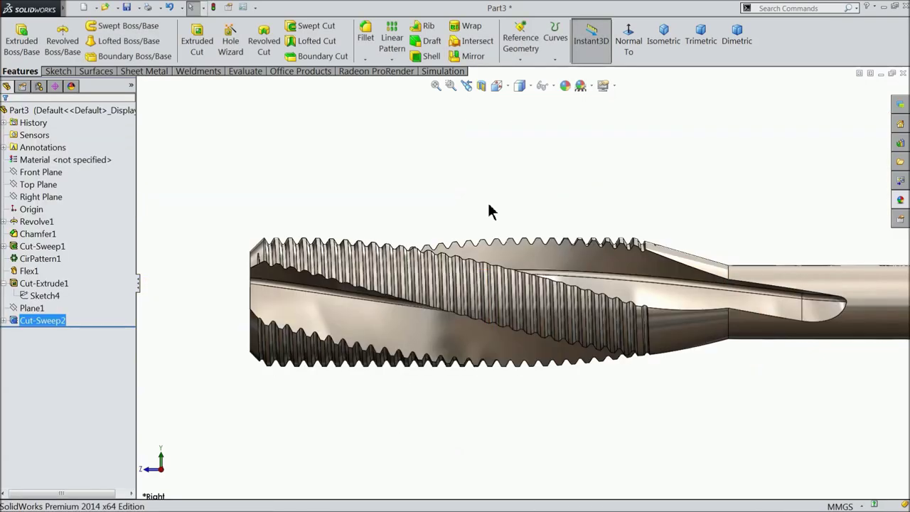
Step: Orbit and zoom to inspect the full threaded tap side-on
{"action": "middle_click_drag", "start_coordinate": [493, 235], "coordinate": [480, 142]}
{"action": "scroll", "coordinate": [444, 320], "scroll_direction": "down", "scroll_amount": 5}
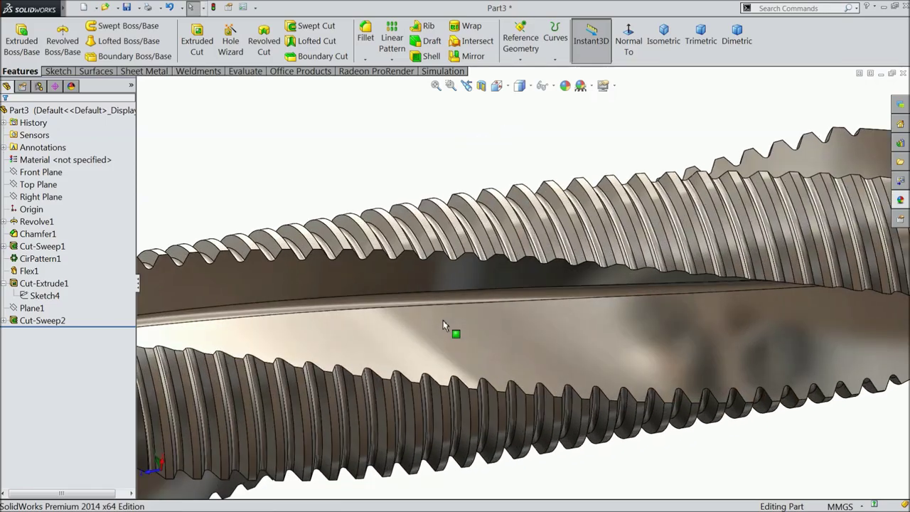
{"action": "mouse_move", "coordinate": [463, 310]}
{"action": "middle_mouse_down"}
{"action": "mouse_move", "coordinate": [443, 301]}
{"action": "mouse_move", "coordinate": [412, 258]}
{"action": "mouse_move", "coordinate": [468, 190]}
{"action": "mouse_move", "coordinate": [451, 152]}
{"action": "mouse_move", "coordinate": [441, 154]}
{"action": "mouse_move", "coordinate": [450, 214]}
{"action": "mouse_move", "coordinate": [480, 301]}
{"action": "mouse_move", "coordinate": [451, 111]}
{"action": "mouse_move", "coordinate": [447, 160]}
{"action": "mouse_move", "coordinate": [463, 278]}
{"action": "mouse_move", "coordinate": [475, 315]}
{"action": "mouse_move", "coordinate": [497, 325]}
{"action": "mouse_move", "coordinate": [462, 225]}
{"action": "mouse_move", "coordinate": [471, 270]}
{"action": "mouse_move", "coordinate": [462, 308]}
{"action": "mouse_move", "coordinate": [470, 327]}
{"action": "mouse_move", "coordinate": [463, 147]}
{"action": "mouse_move", "coordinate": [472, 151]}
{"action": "mouse_move", "coordinate": [451, 264]}
{"action": "middle_mouse_up"}
{"action": "scroll", "coordinate": [451, 285], "scroll_direction": "up", "scroll_amount": 3}
{"action": "scroll", "coordinate": [534, 368], "scroll_direction": "up", "scroll_amount": 3}
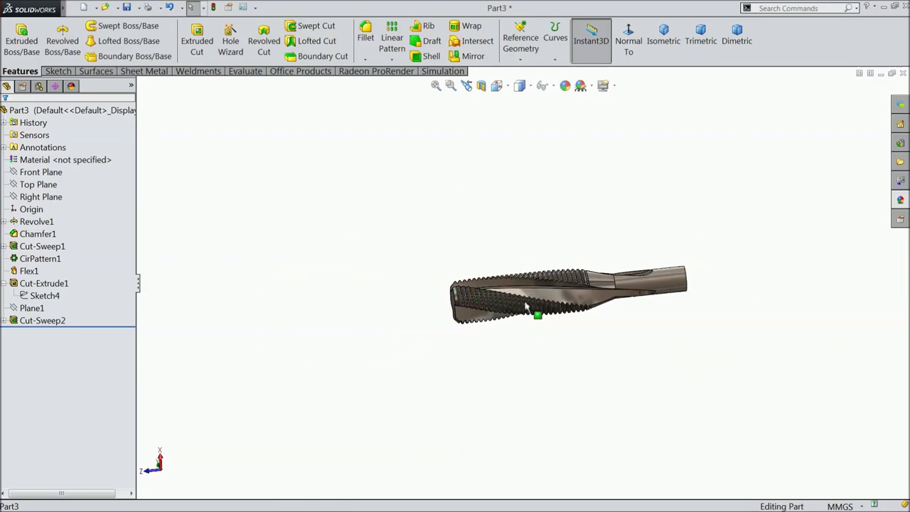
{"action": "scroll", "coordinate": [661, 299], "scroll_direction": "down", "scroll_amount": 4}
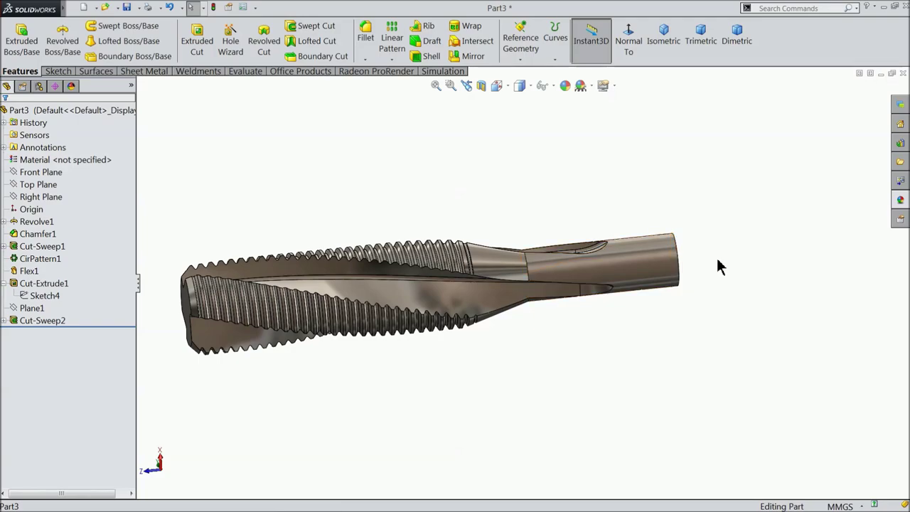
{"action": "mouse_move", "coordinate": [719, 266]}
{"action": "middle_mouse_down"}
{"action": "mouse_move", "coordinate": [689, 266]}
{"action": "mouse_move", "coordinate": [717, 275]}
{"action": "middle_mouse_up"}
Step: Start a new sketch on the Right Plane, viewed normal to it
{"action": "left_click", "coordinate": [23, 198]}
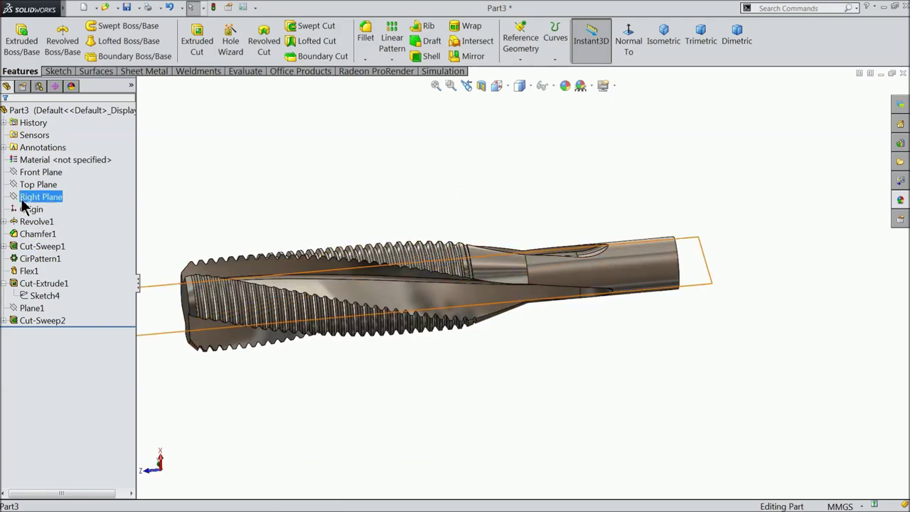
{"action": "left_click", "coordinate": [28, 177]}
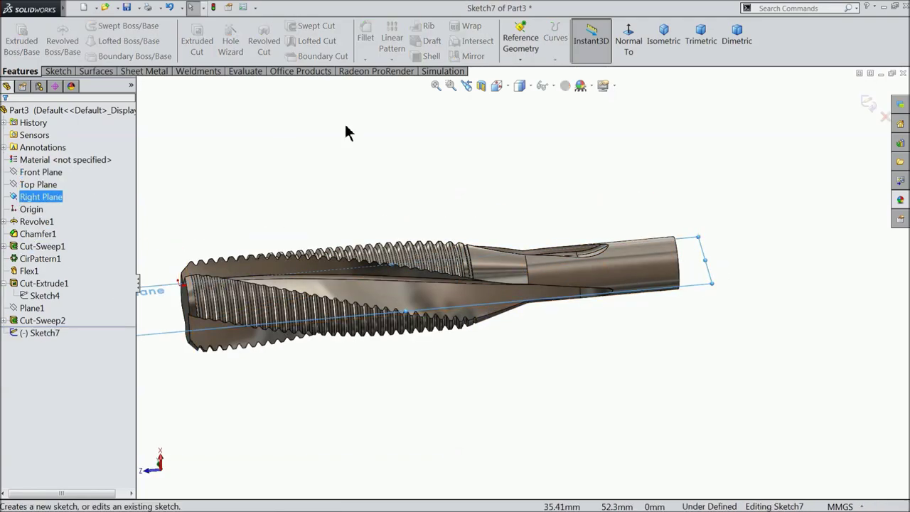
{"action": "left_click", "coordinate": [625, 47]}
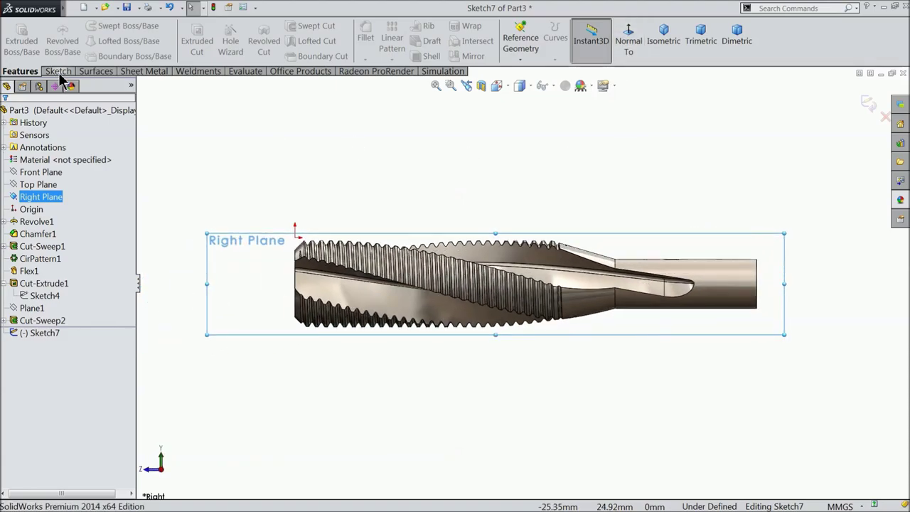
Step: Draw a closed sloped-step line profile starting at the shank end's midpoint
{"action": "left_click", "coordinate": [60, 71]}
{"action": "left_click", "coordinate": [81, 26]}
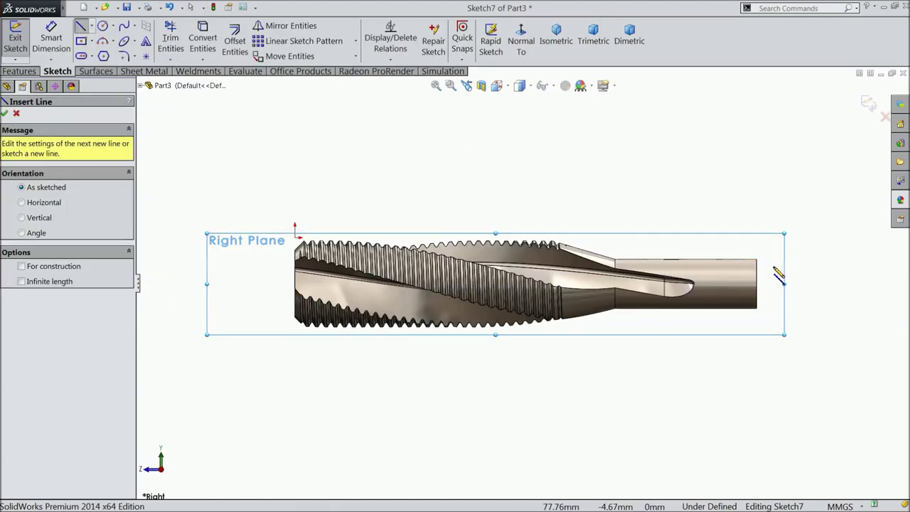
{"action": "scroll", "coordinate": [782, 276], "scroll_direction": "down", "scroll_amount": 3}
{"action": "scroll", "coordinate": [697, 320], "scroll_direction": "down", "scroll_amount": 3}
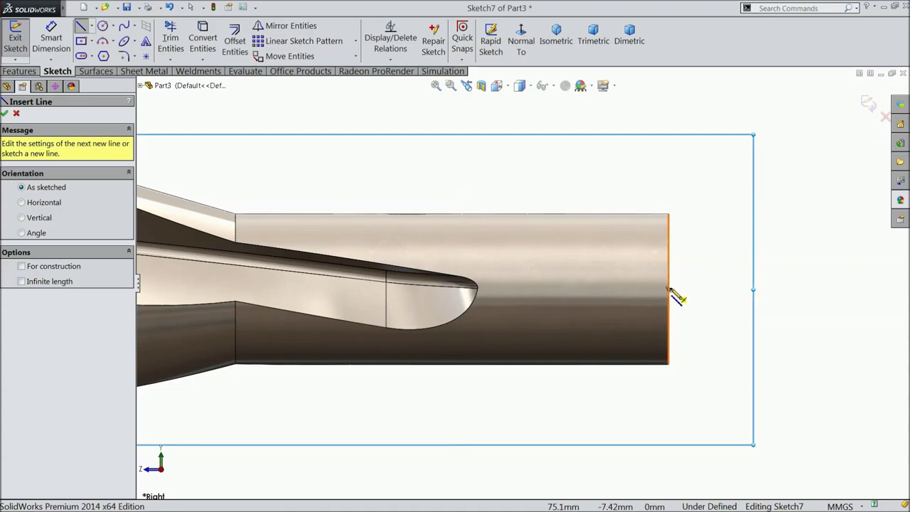
{"action": "left_click", "coordinate": [669, 290]}
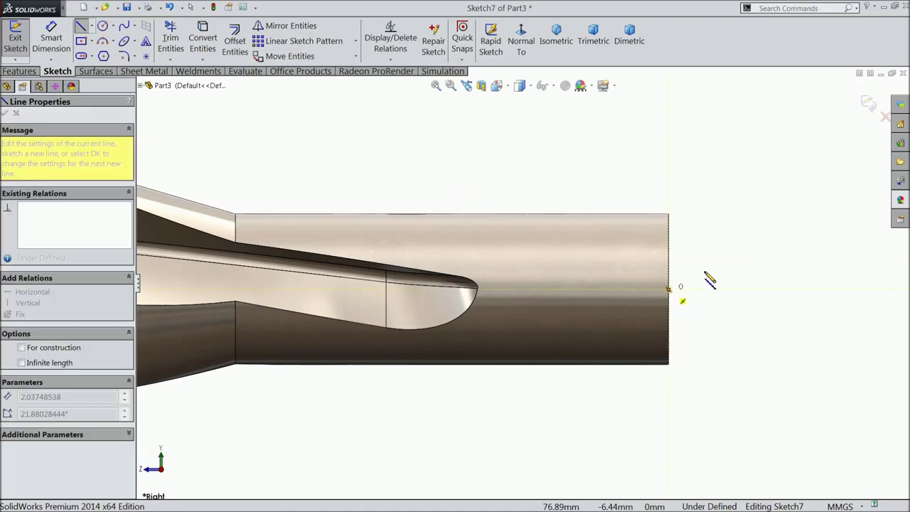
{"action": "left_click", "coordinate": [669, 214]}
{"action": "scroll", "coordinate": [735, 226], "scroll_direction": "up", "scroll_amount": 3}
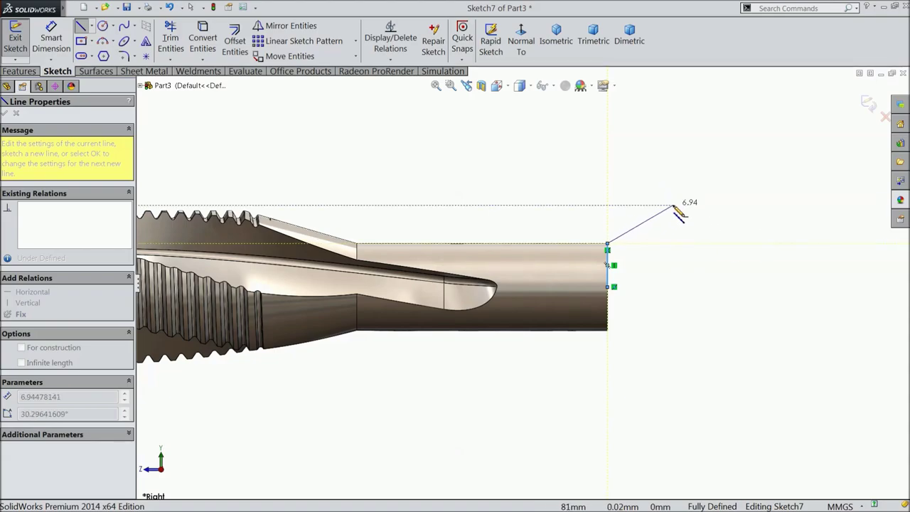
{"action": "left_click", "coordinate": [672, 217]}
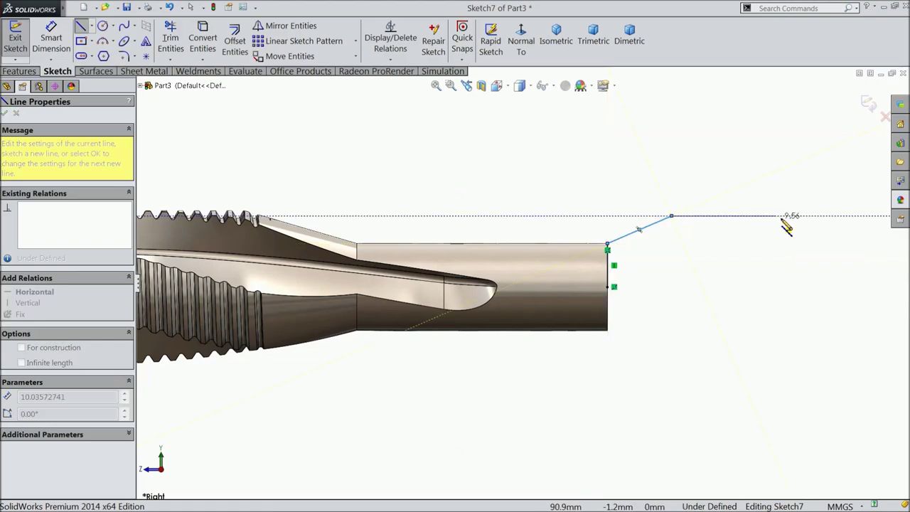
{"action": "left_click", "coordinate": [839, 228]}
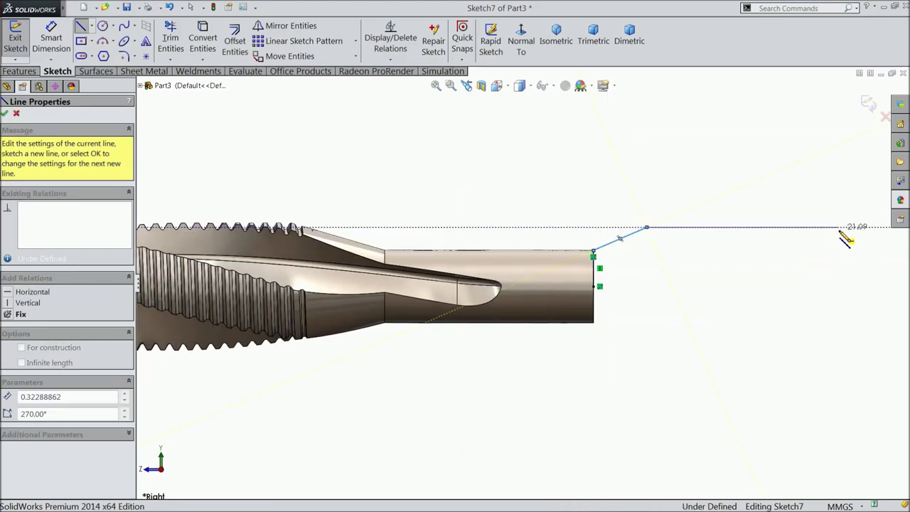
{"action": "left_click", "coordinate": [839, 287]}
{"action": "left_click", "coordinate": [595, 286]}
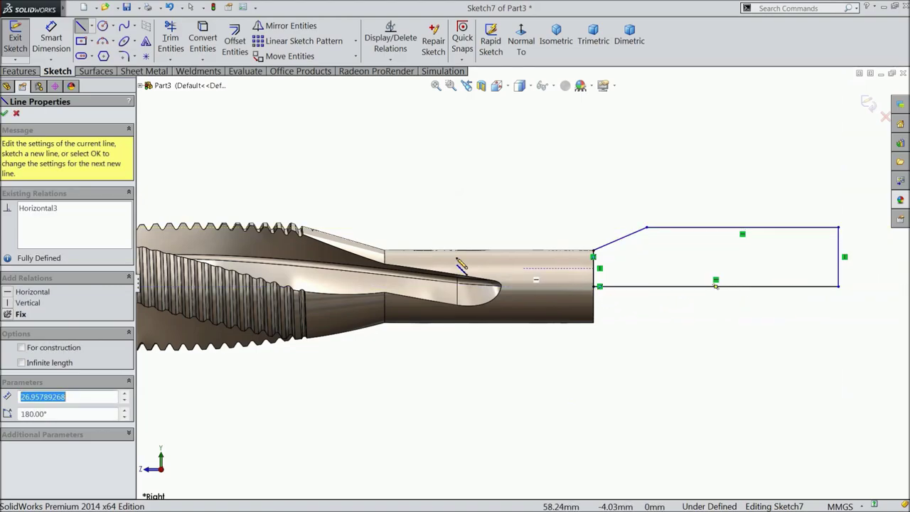
{"action": "left_click", "coordinate": [6, 114]}
Step: Dimension the profile: 10 mm taper, 35 mm top length, 5 mm end height
{"action": "left_click", "coordinate": [52, 39]}
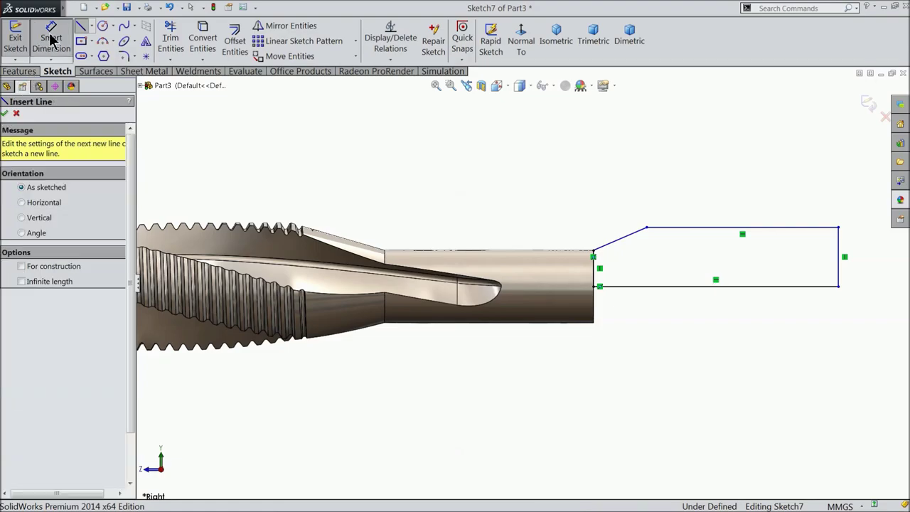
{"action": "scroll", "coordinate": [724, 291], "scroll_direction": "up", "scroll_amount": 2}
{"action": "scroll", "coordinate": [687, 302], "scroll_direction": "down", "scroll_amount": 1}
{"action": "scroll", "coordinate": [687, 302], "scroll_direction": "down", "scroll_amount": 1}
{"action": "scroll", "coordinate": [590, 288], "scroll_direction": "down", "scroll_amount": 1}
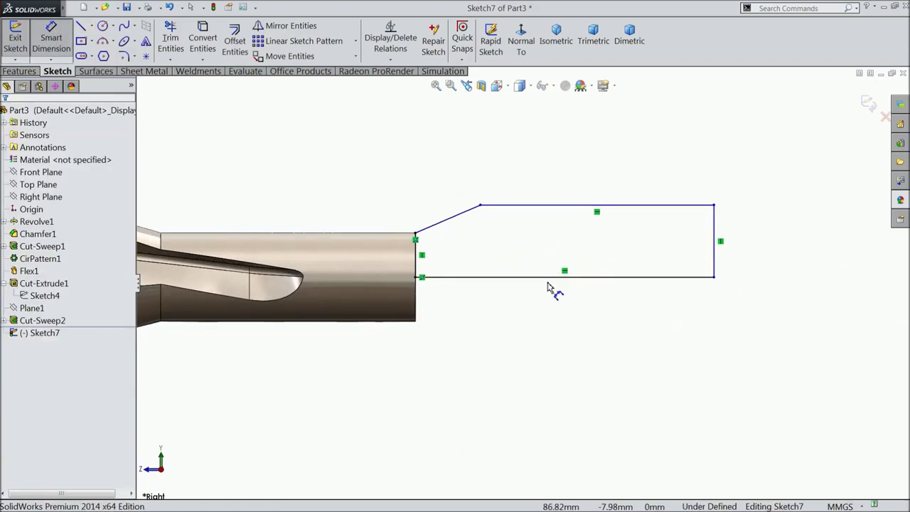
{"action": "left_click", "coordinate": [439, 226]}
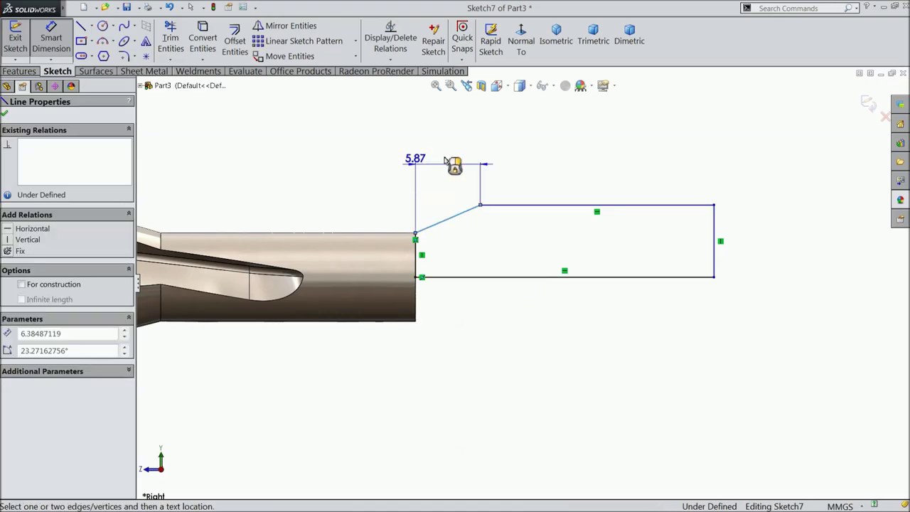
{"action": "left_click", "coordinate": [452, 153]}
{"action": "type", "text": "10"}
{"action": "left_click", "coordinate": [392, 130]}
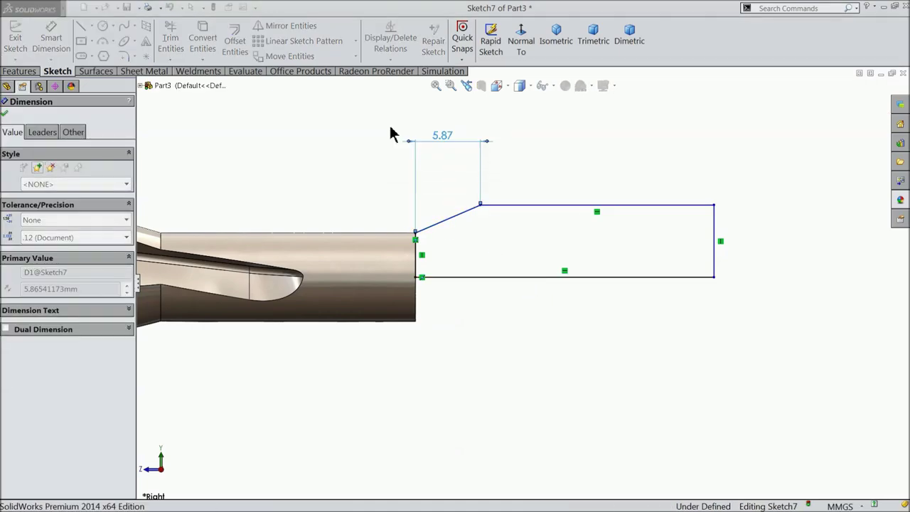
{"action": "left_click", "coordinate": [618, 206]}
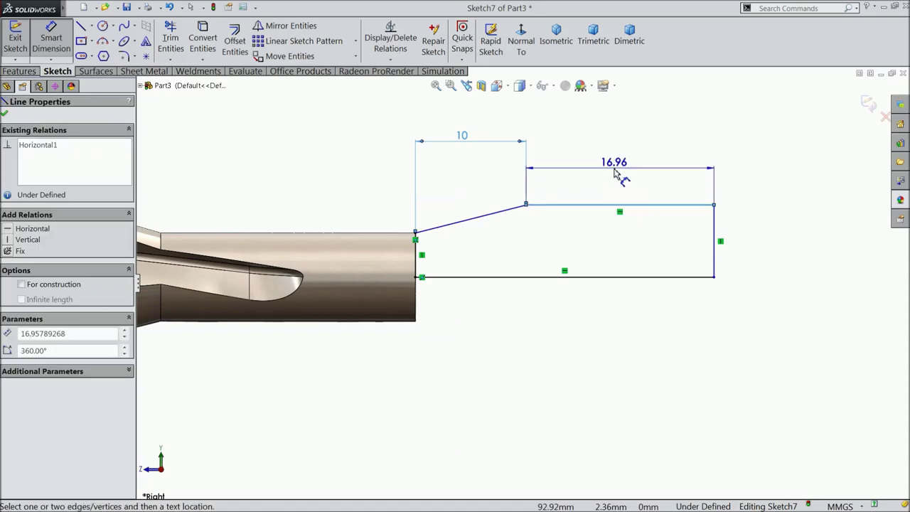
{"action": "left_click", "coordinate": [605, 170]}
{"action": "type", "text": "35"}
{"action": "key", "text": "Return"}
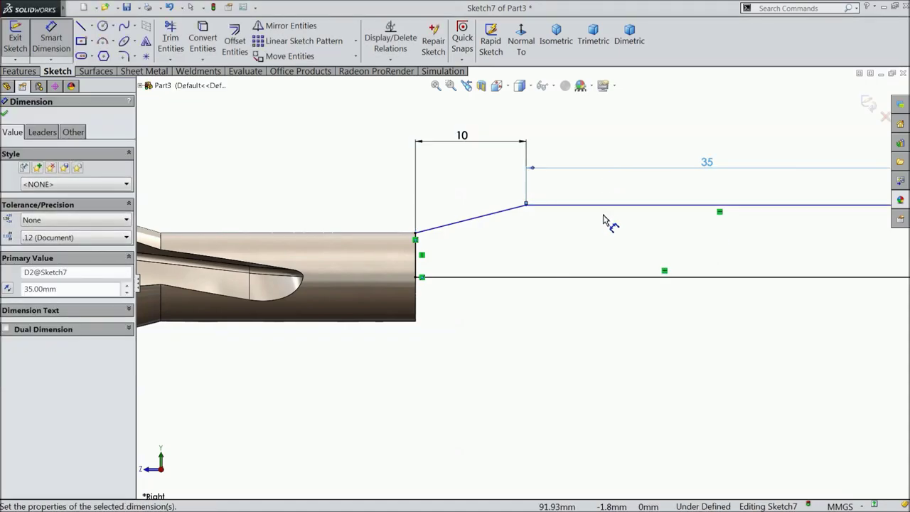
{"action": "scroll", "coordinate": [569, 238], "scroll_direction": "up", "scroll_amount": 3}
{"action": "scroll", "coordinate": [738, 258], "scroll_direction": "down", "scroll_amount": 2}
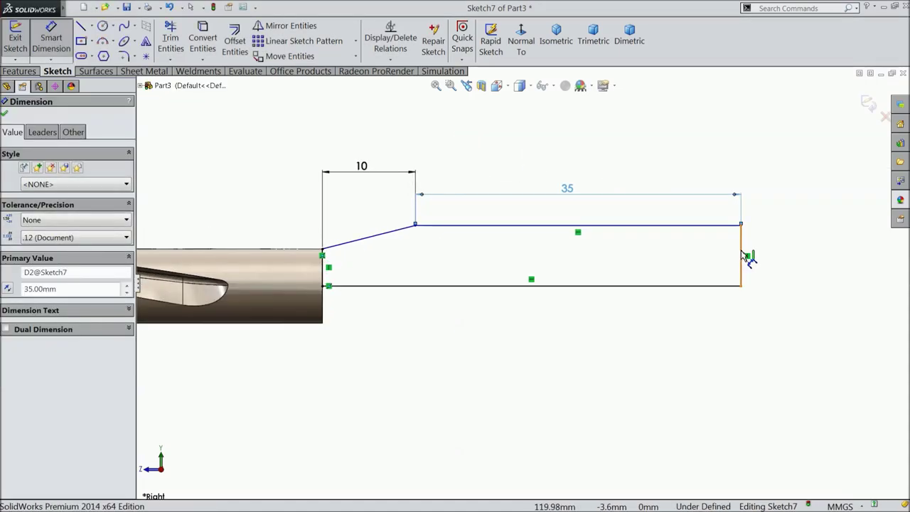
{"action": "left_click", "coordinate": [742, 256]}
{"action": "left_click", "coordinate": [769, 250]}
{"action": "type", "text": "5"}
{"action": "key", "text": "Return"}
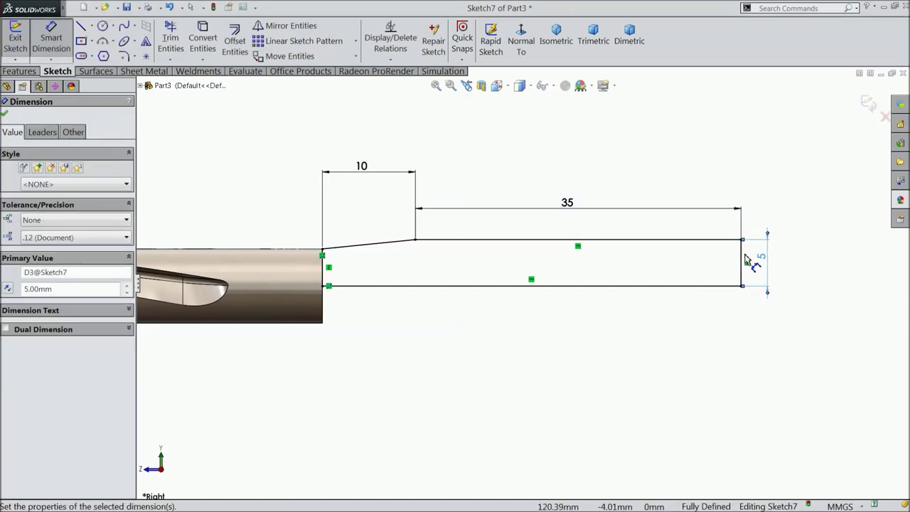
{"action": "left_click", "coordinate": [6, 114]}
Step: Revolve Sketch7 a full 360° about its bottom line into a tapered round end
{"action": "left_click", "coordinate": [20, 71]}
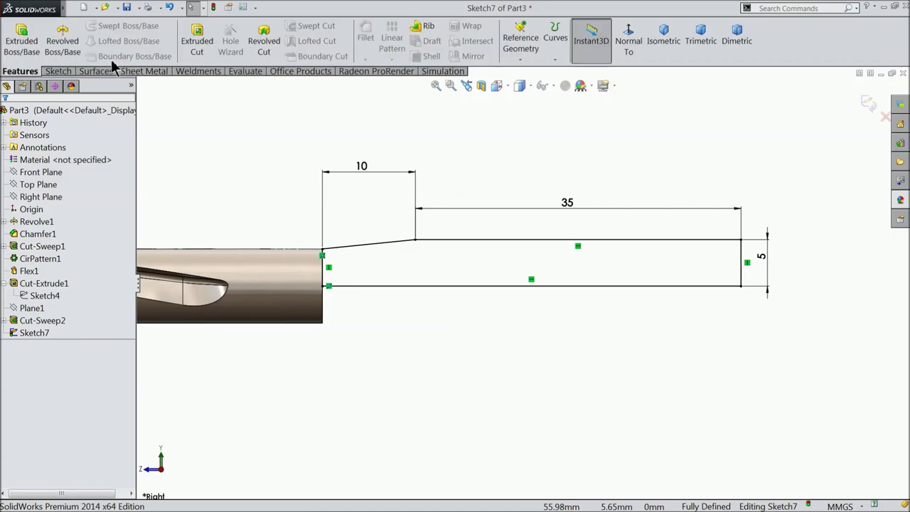
{"action": "left_click", "coordinate": [63, 44]}
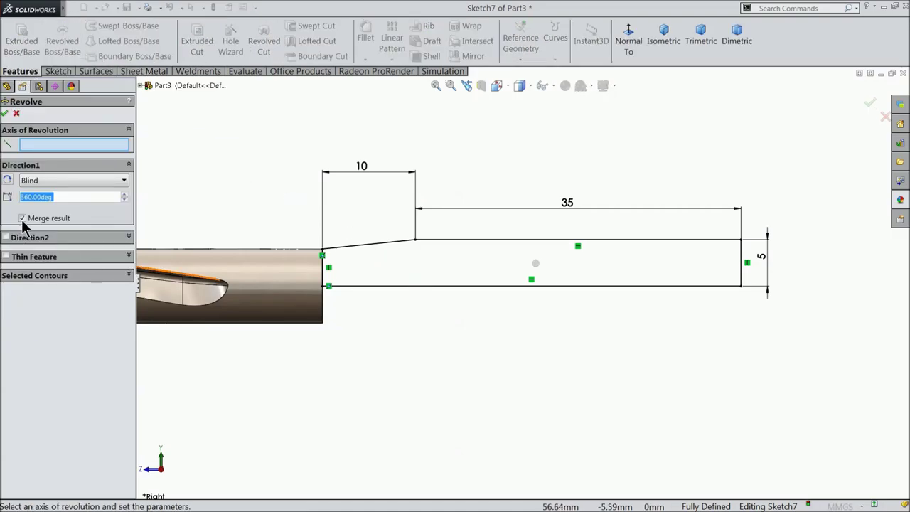
{"action": "left_click", "coordinate": [393, 288]}
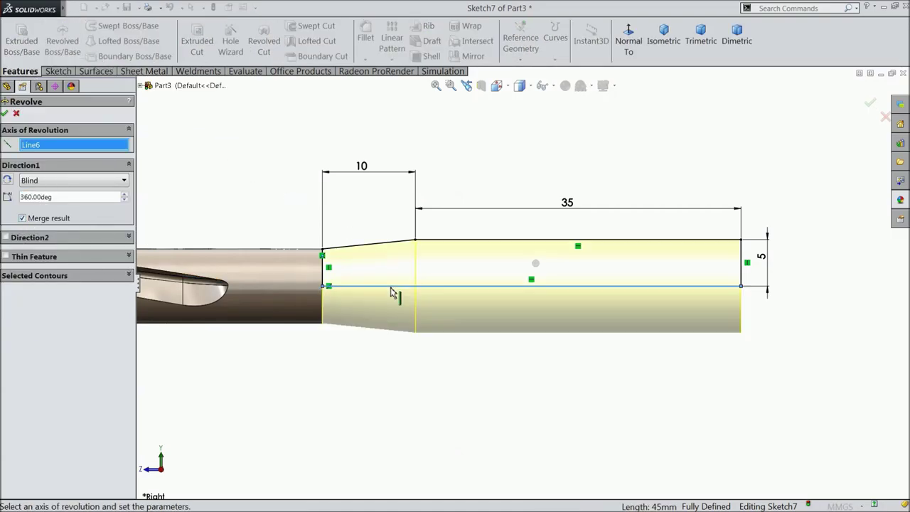
{"action": "left_click", "coordinate": [5, 114]}
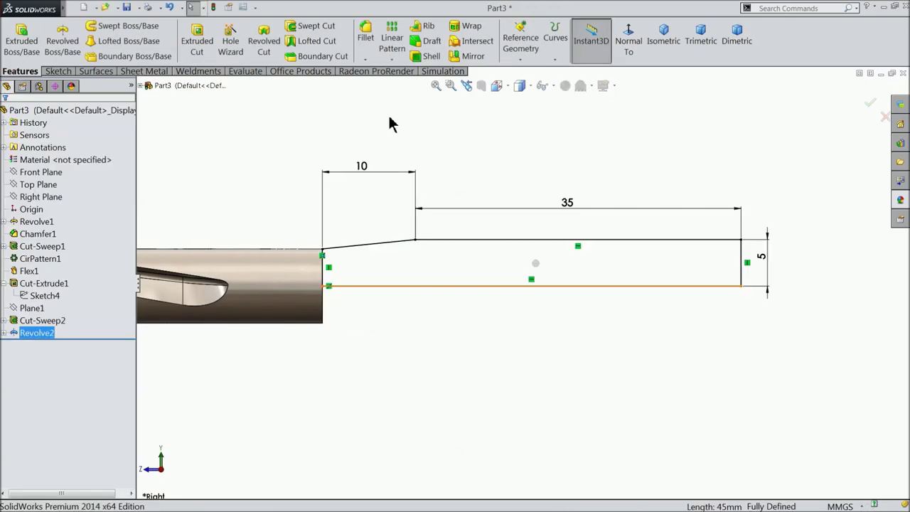
{"action": "middle_click_drag", "start_coordinate": [426, 177], "coordinate": [347, 207]}
Step: Start a sketch on the cylinder's end face and draw a centerline from its edge to the centre
{"action": "scroll", "coordinate": [525, 294], "scroll_direction": "down", "scroll_amount": 3}
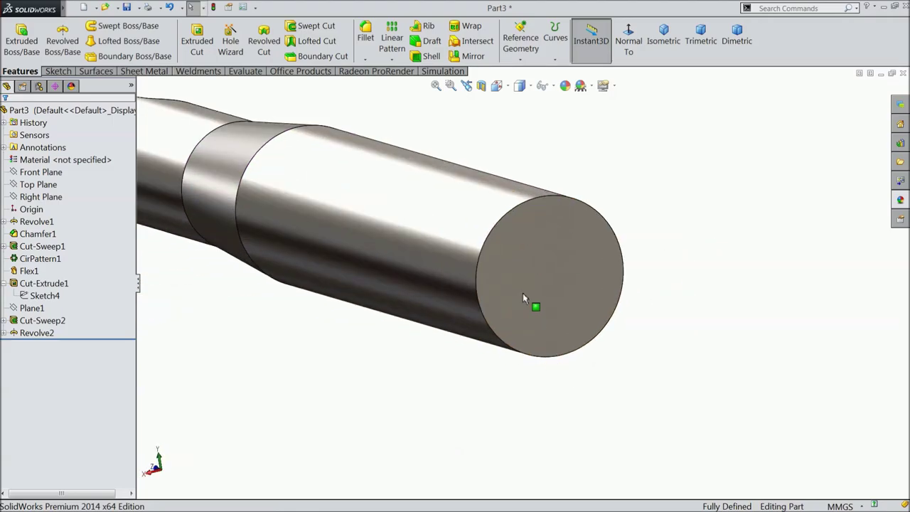
{"action": "left_click", "coordinate": [524, 295]}
{"action": "left_click", "coordinate": [566, 258]}
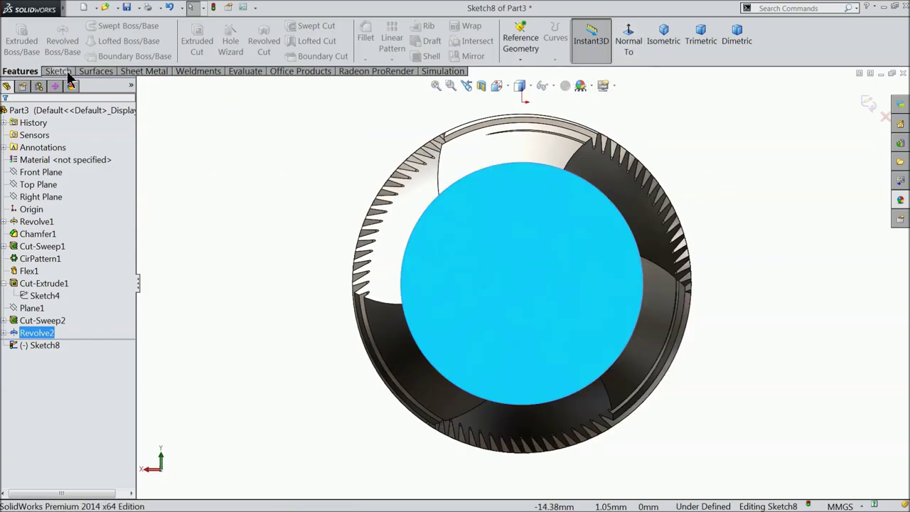
{"action": "left_click", "coordinate": [60, 72]}
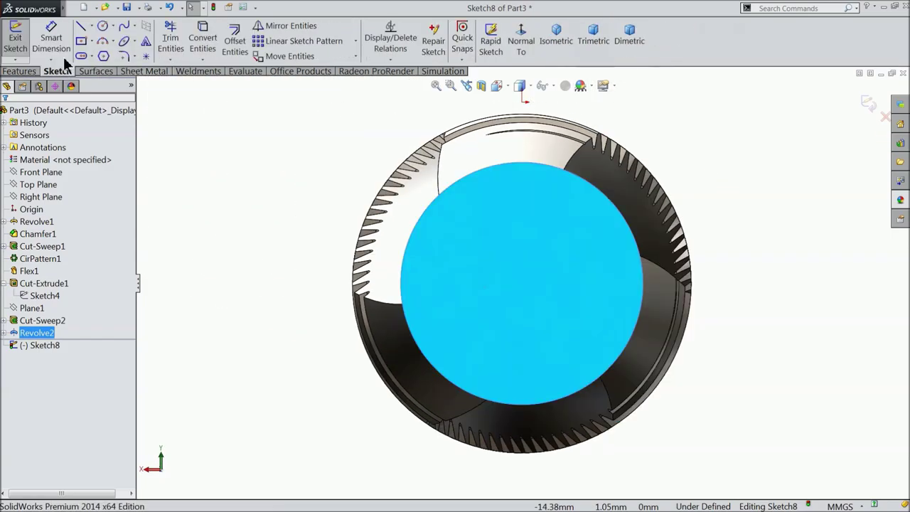
{"action": "left_click", "coordinate": [91, 26]}
{"action": "left_click", "coordinate": [102, 57]}
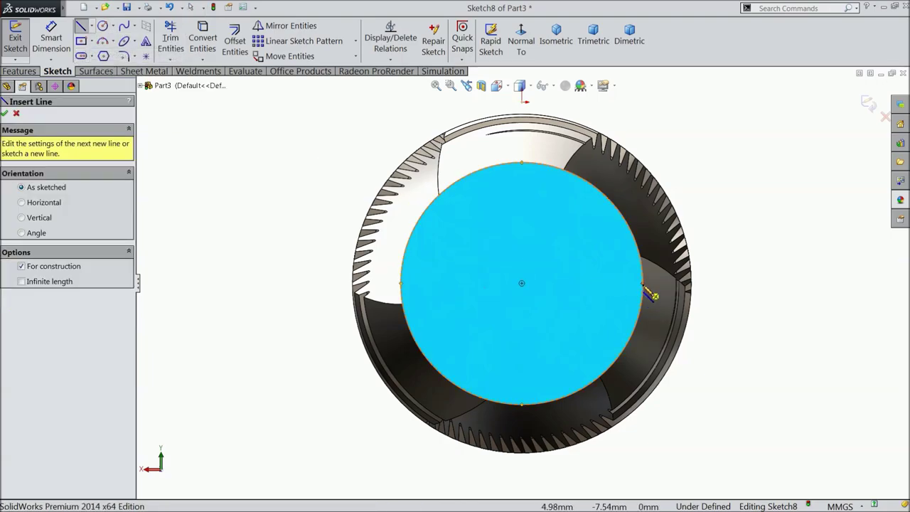
{"action": "left_click", "coordinate": [643, 284]}
{"action": "left_click", "coordinate": [523, 284]}
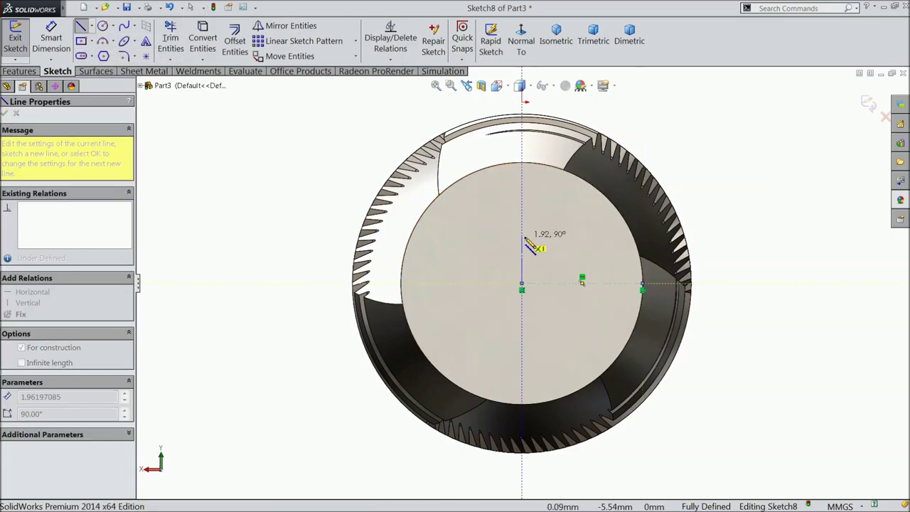
{"action": "right_click", "coordinate": [497, 164]}
{"action": "left_click", "coordinate": [526, 115]}
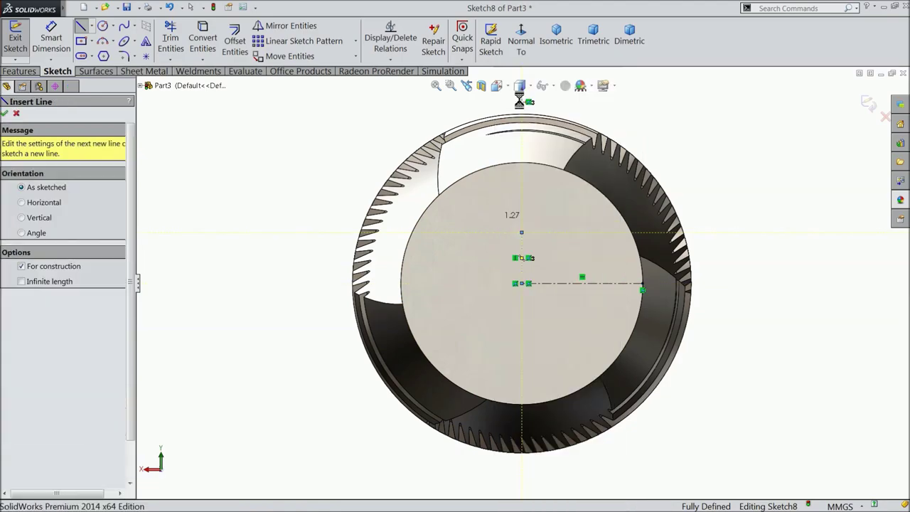
{"action": "key", "text": "Escape"}
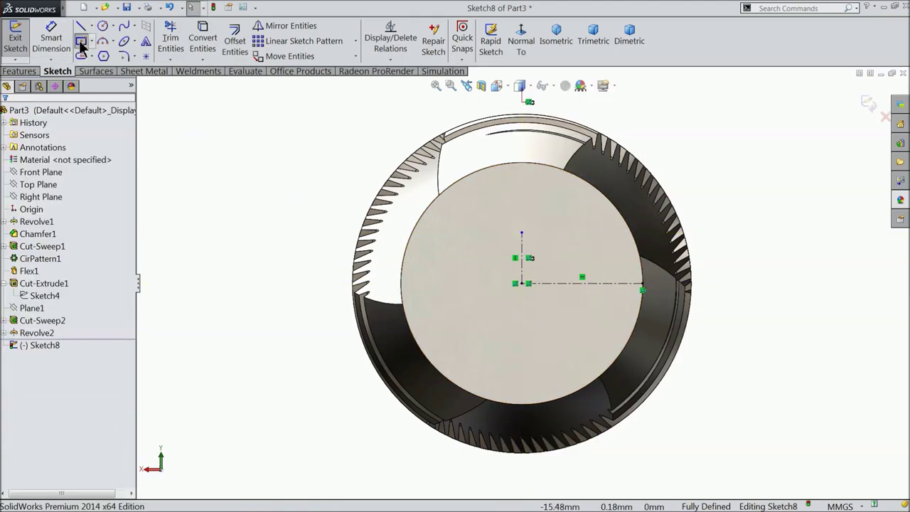
Step: Draw a center rectangle anchored at the origin
{"action": "left_click", "coordinate": [81, 43]}
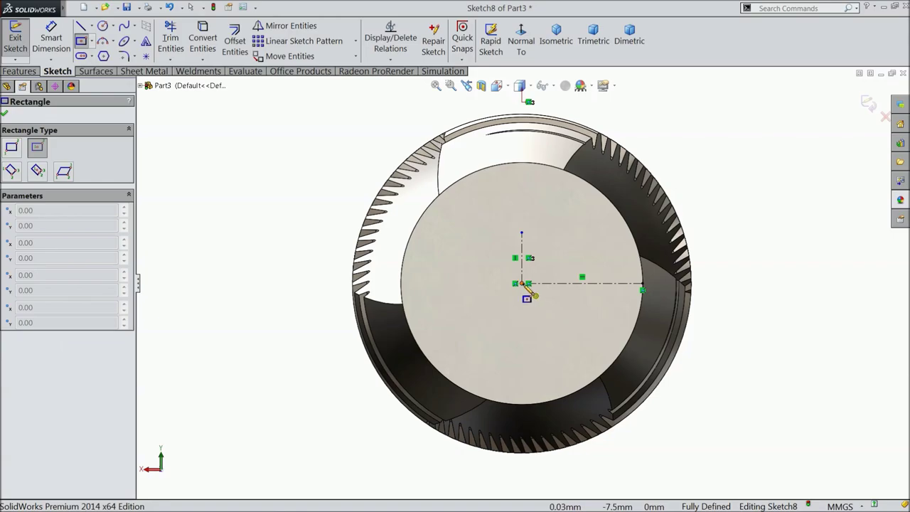
{"action": "left_click", "coordinate": [522, 283]}
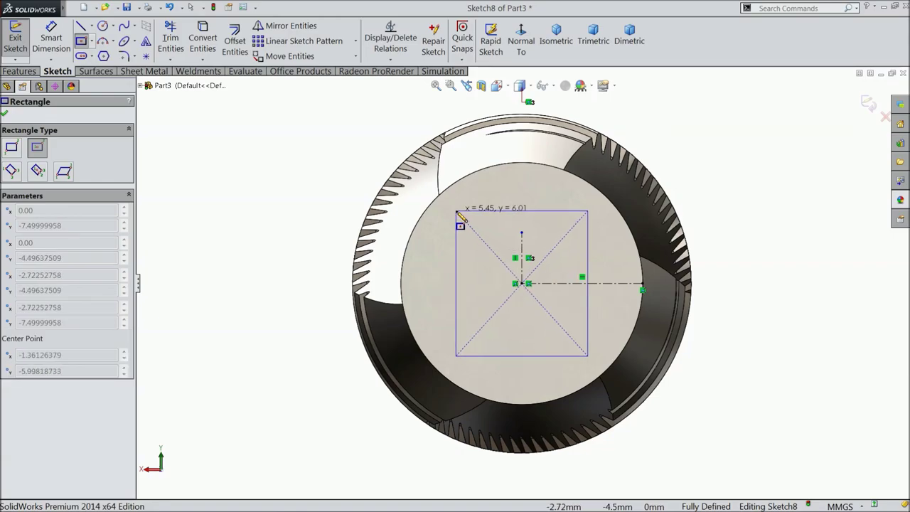
{"action": "left_click", "coordinate": [456, 210]}
{"action": "left_click", "coordinate": [80, 41]}
Step: Dimension the square's top and left edges to 7 mm each
{"action": "left_click", "coordinate": [51, 35]}
{"action": "left_click", "coordinate": [518, 209]}
{"action": "left_click", "coordinate": [520, 183]}
{"action": "key", "text": "Return"}
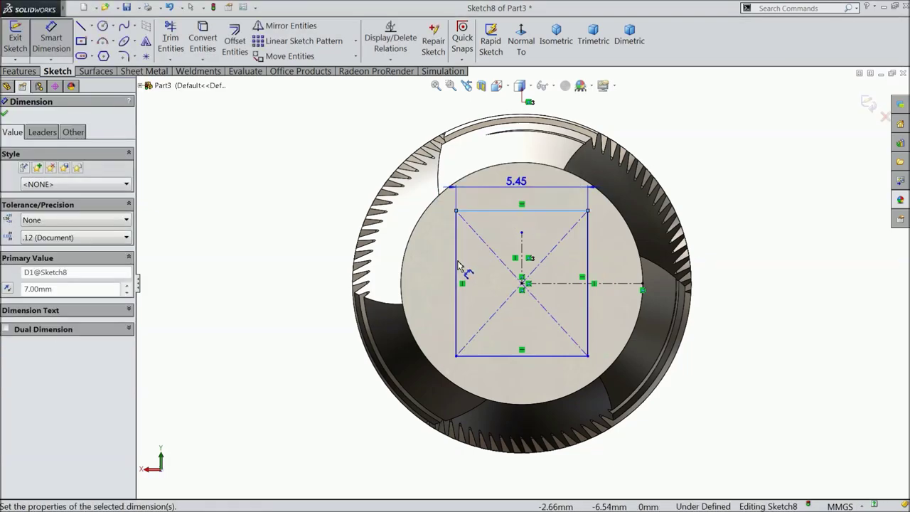
{"action": "left_click", "coordinate": [439, 264]}
{"action": "left_click", "coordinate": [308, 281]}
{"action": "type", "text": "7"}
{"action": "key", "text": "Return"}
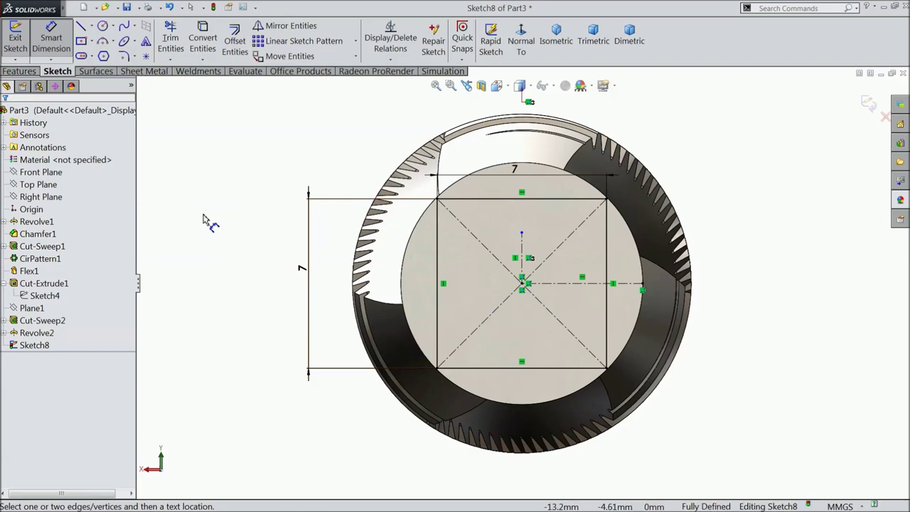
Step: Extrude the square sketch 10 mm blind as Boss-Extrude1
{"action": "left_click", "coordinate": [20, 71]}
{"action": "left_click", "coordinate": [22, 35]}
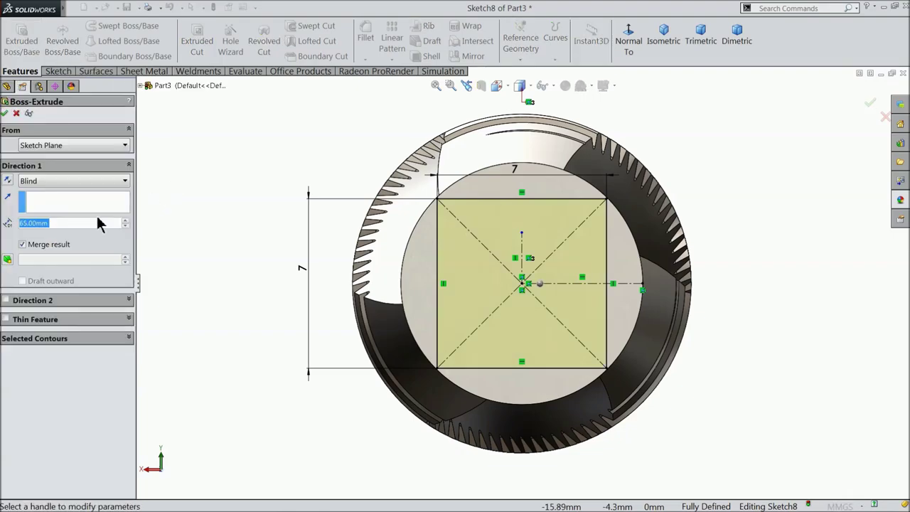
{"action": "type", "text": "10"}
{"action": "key", "text": "Return"}
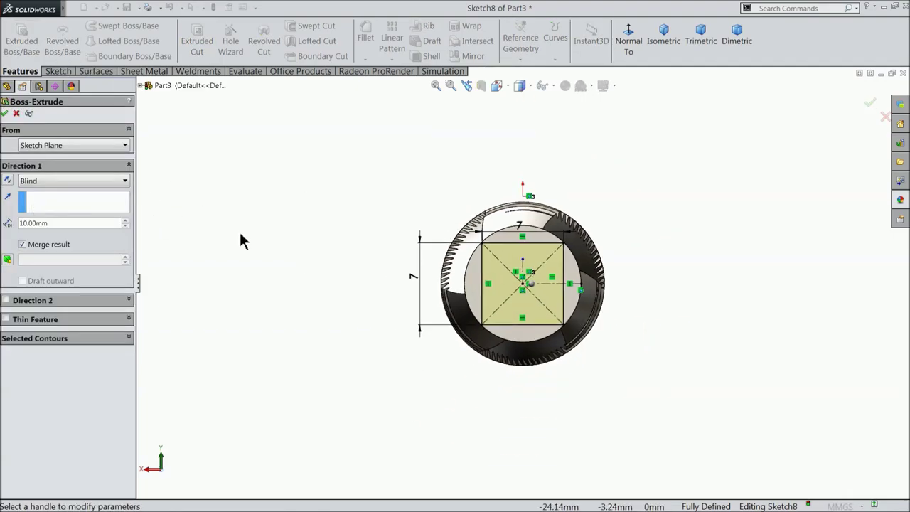
{"action": "mouse_move", "coordinate": [282, 259]}
{"action": "middle_mouse_down"}
{"action": "mouse_move", "coordinate": [304, 290]}
{"action": "mouse_move", "coordinate": [391, 299]}
{"action": "mouse_move", "coordinate": [400, 319]}
{"action": "middle_mouse_up"}
{"action": "scroll", "coordinate": [687, 386], "scroll_direction": "down", "scroll_amount": 3}
{"action": "scroll", "coordinate": [687, 380], "scroll_direction": "down", "scroll_amount": 2}
{"action": "scroll", "coordinate": [640, 364], "scroll_direction": "down", "scroll_amount": 2}
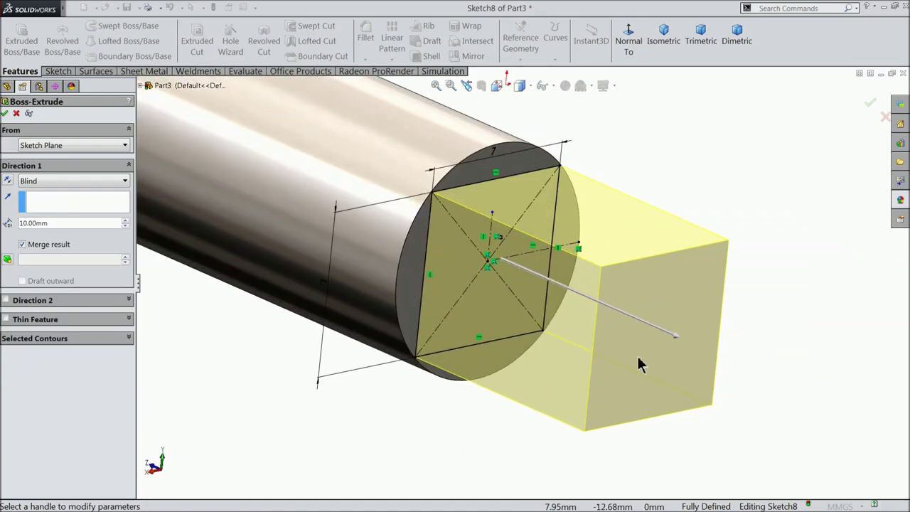
{"action": "left_click", "coordinate": [5, 114]}
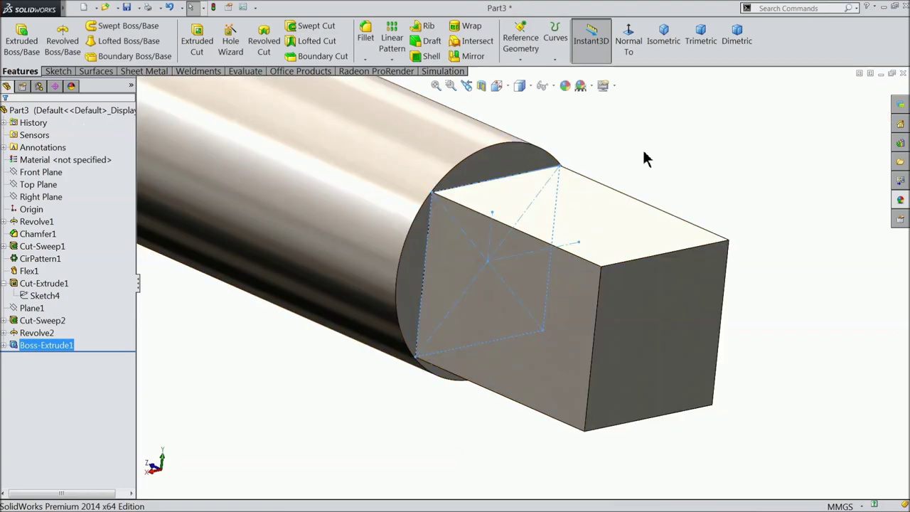
Step: Add Fillet1 with 0.2 mm radius on the circular edge at the shank end
{"action": "left_click", "coordinate": [643, 149]}
{"action": "left_click", "coordinate": [366, 42]}
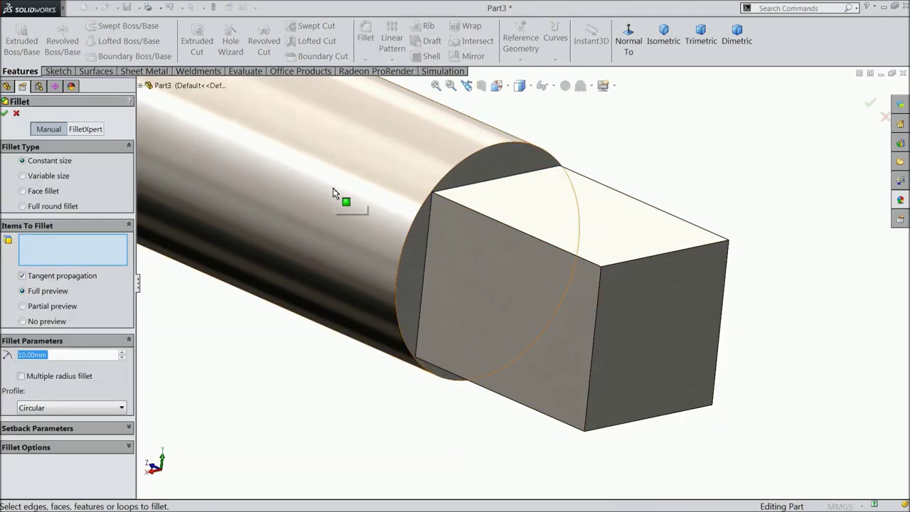
{"action": "type", "text": "0.2"}
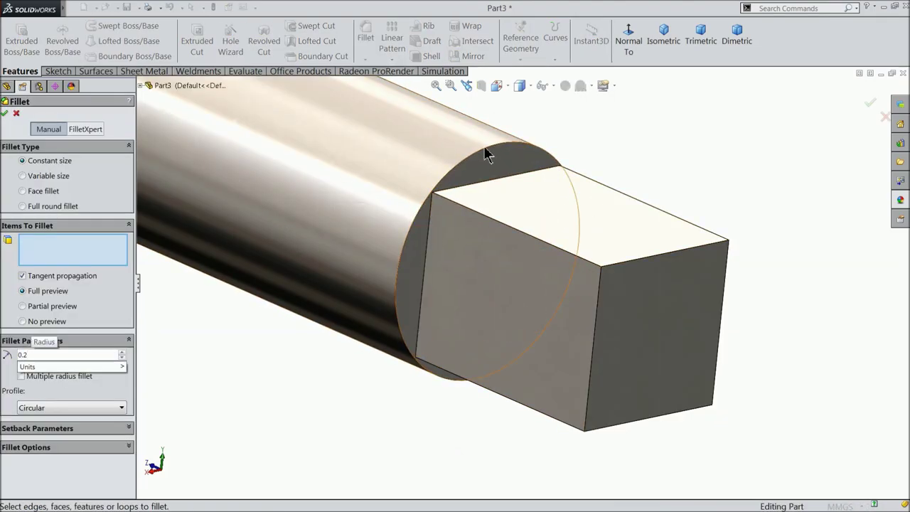
{"action": "left_click", "coordinate": [485, 153]}
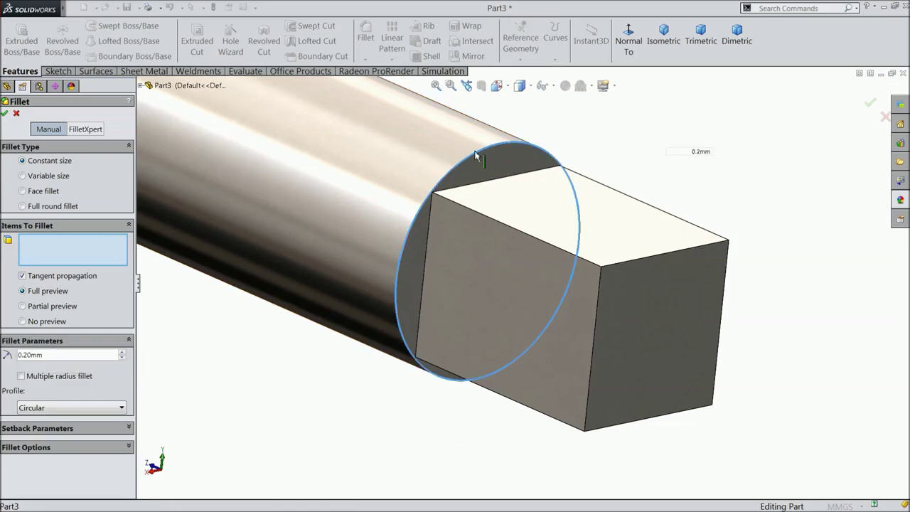
{"action": "left_click", "coordinate": [488, 172]}
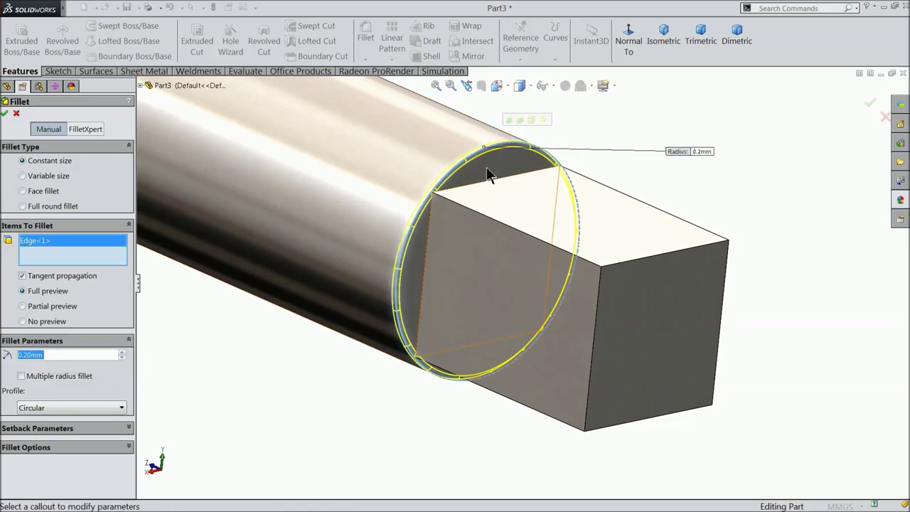
{"action": "left_click", "coordinate": [5, 115]}
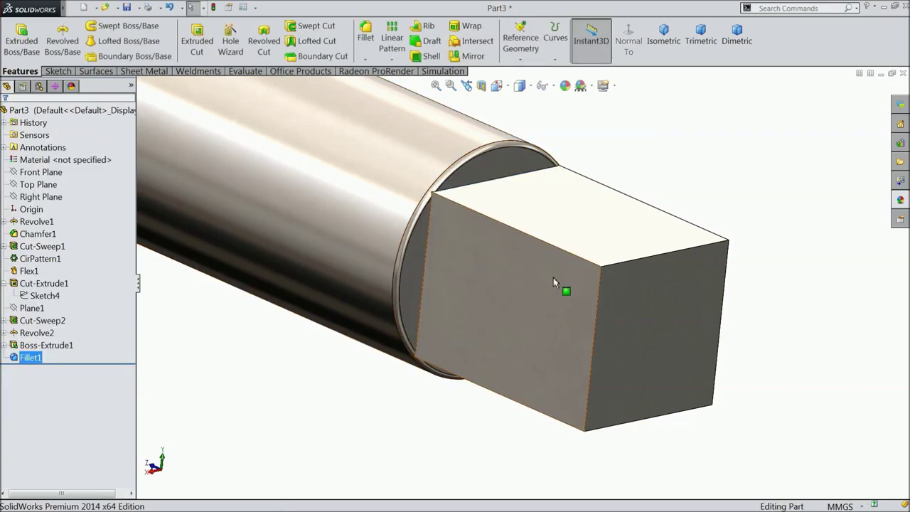
{"action": "middle_click_drag", "start_coordinate": [593, 285], "coordinate": [603, 288]}
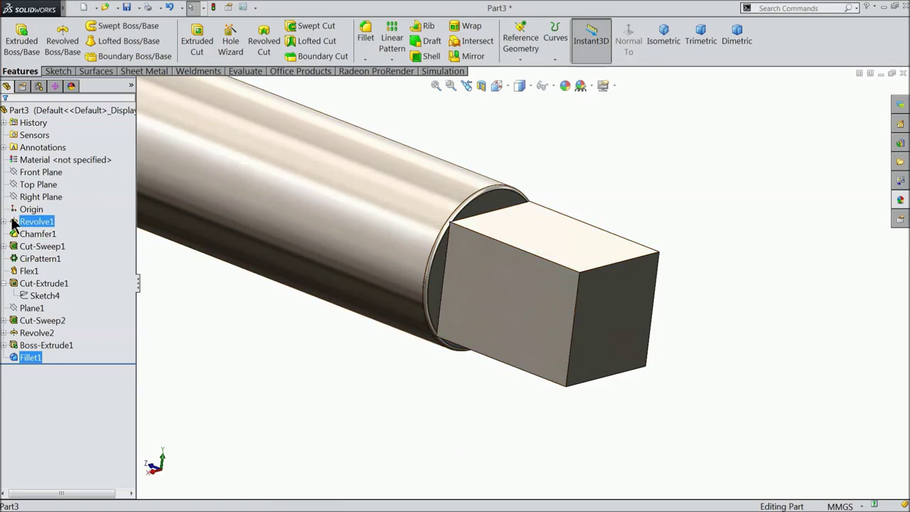
Step: Start a new sketch on Right Plane and view it normal to the screen
{"action": "left_click", "coordinate": [32, 197]}
{"action": "left_click", "coordinate": [19, 177]}
{"action": "left_click", "coordinate": [629, 42]}
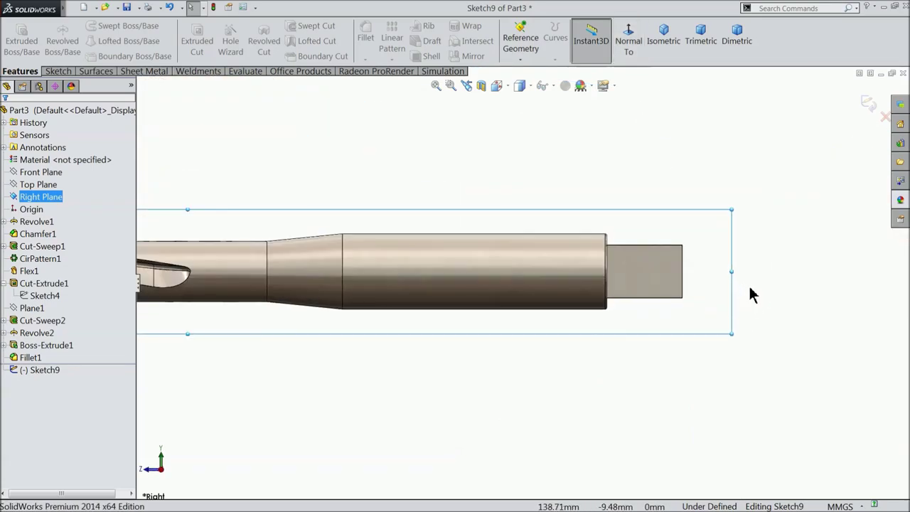
{"action": "scroll", "coordinate": [747, 295], "scroll_direction": "down", "scroll_amount": 3}
Step: Draw a closed four-line outline at the square end, closing with a diagonal edge
{"action": "left_click", "coordinate": [58, 71]}
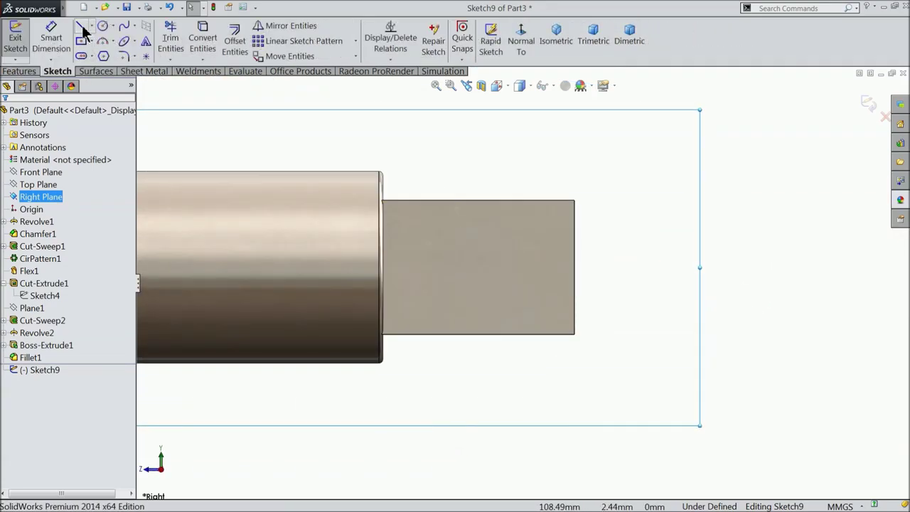
{"action": "left_click", "coordinate": [80, 25]}
{"action": "scroll", "coordinate": [651, 282], "scroll_direction": "down", "scroll_amount": 2}
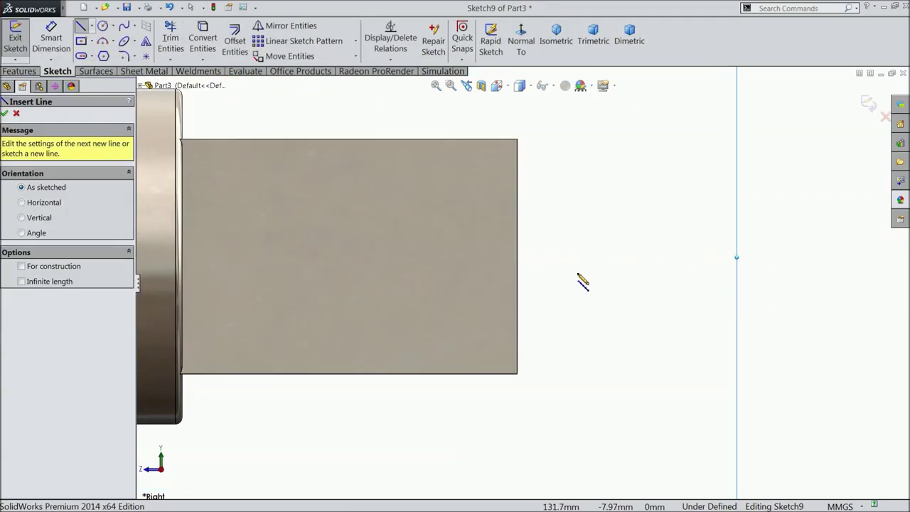
{"action": "left_click", "coordinate": [517, 256]}
{"action": "left_click", "coordinate": [594, 256]}
{"action": "scroll", "coordinate": [599, 128], "scroll_direction": "up", "scroll_amount": 2}
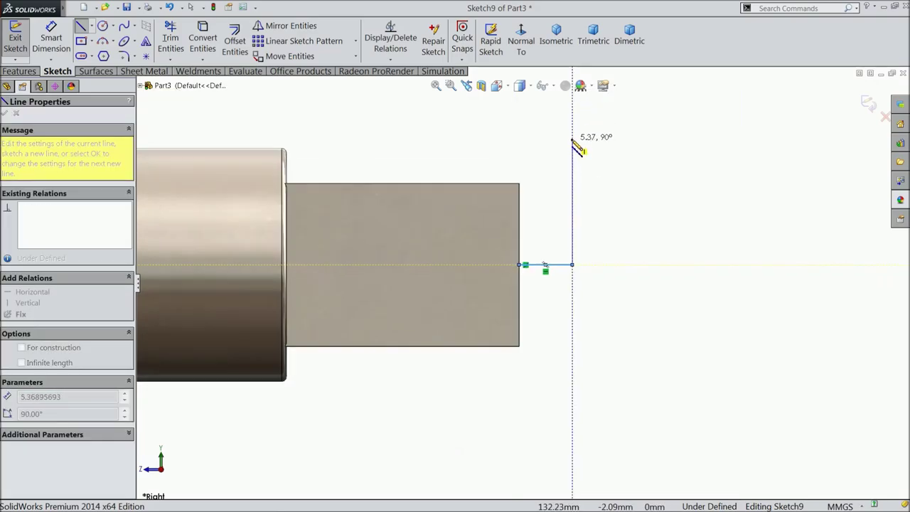
{"action": "left_click", "coordinate": [573, 138]}
{"action": "left_click", "coordinate": [426, 139]}
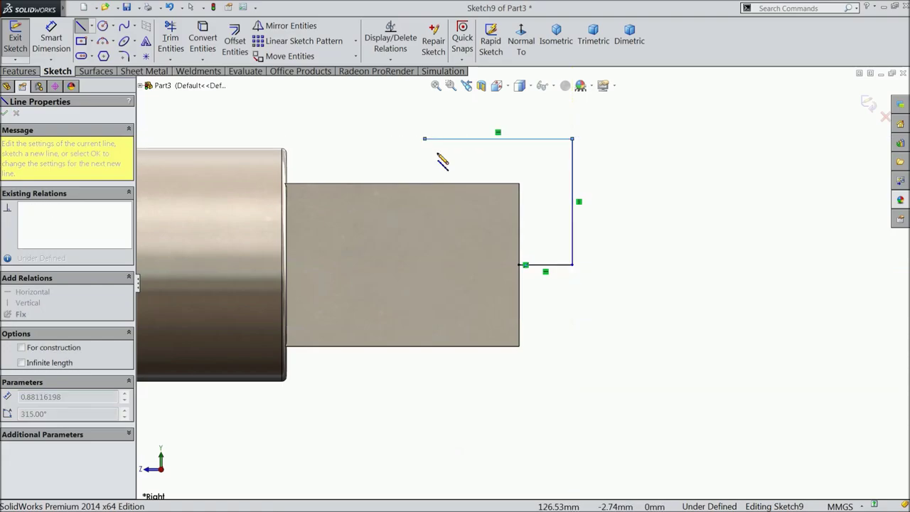
{"action": "left_click", "coordinate": [519, 265]}
{"action": "right_click", "coordinate": [637, 95]}
{"action": "left_click", "coordinate": [647, 103]}
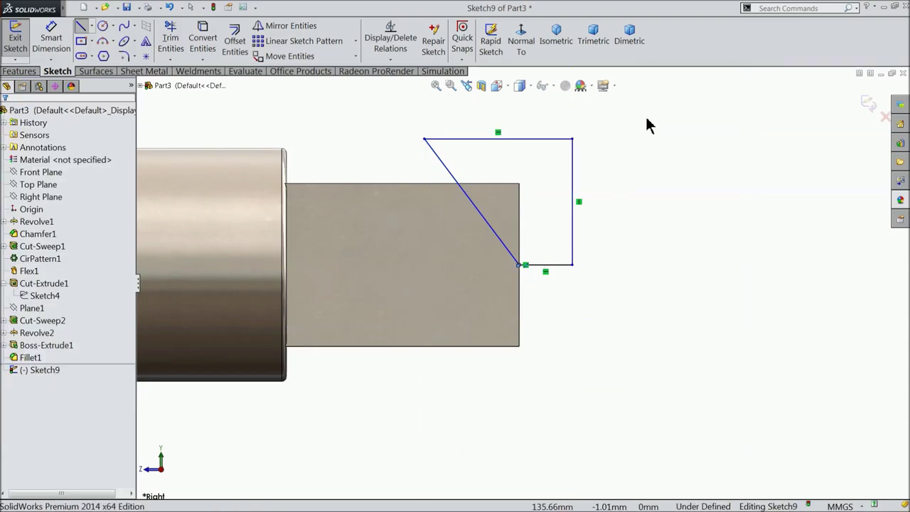
Step: Zoom in to inspect the tiny line at the outline's corner, then zoom back out
{"action": "scroll", "coordinate": [518, 254], "scroll_direction": "down", "scroll_amount": 1}
{"action": "scroll", "coordinate": [526, 270], "scroll_direction": "down", "scroll_amount": 3}
{"action": "scroll", "coordinate": [509, 297], "scroll_direction": "down", "scroll_amount": 2}
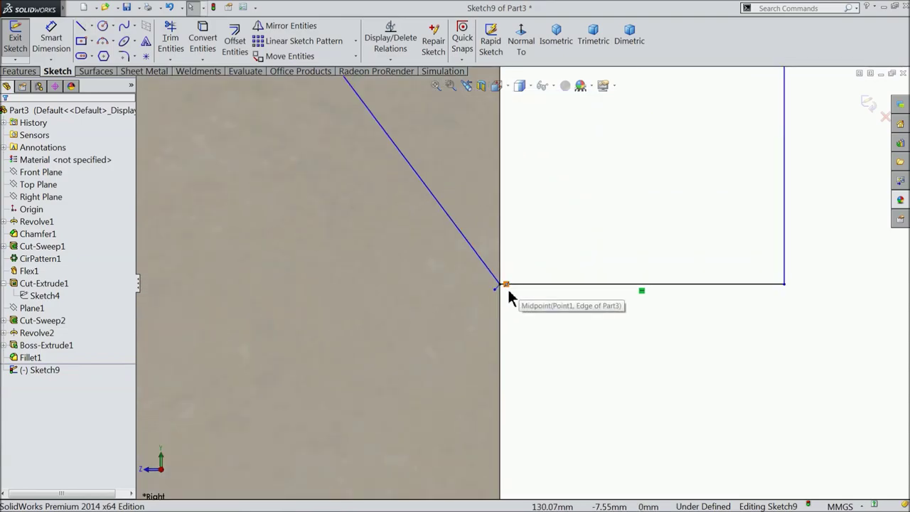
{"action": "scroll", "coordinate": [498, 288], "scroll_direction": "down", "scroll_amount": 3}
{"action": "left_click", "coordinate": [488, 285]}
{"action": "left_click", "coordinate": [567, 308]}
{"action": "scroll", "coordinate": [540, 295], "scroll_direction": "up", "scroll_amount": 1}
{"action": "scroll", "coordinate": [529, 287], "scroll_direction": "up", "scroll_amount": 2}
{"action": "scroll", "coordinate": [533, 286], "scroll_direction": "up", "scroll_amount": 2}
{"action": "scroll", "coordinate": [502, 256], "scroll_direction": "up", "scroll_amount": 1}
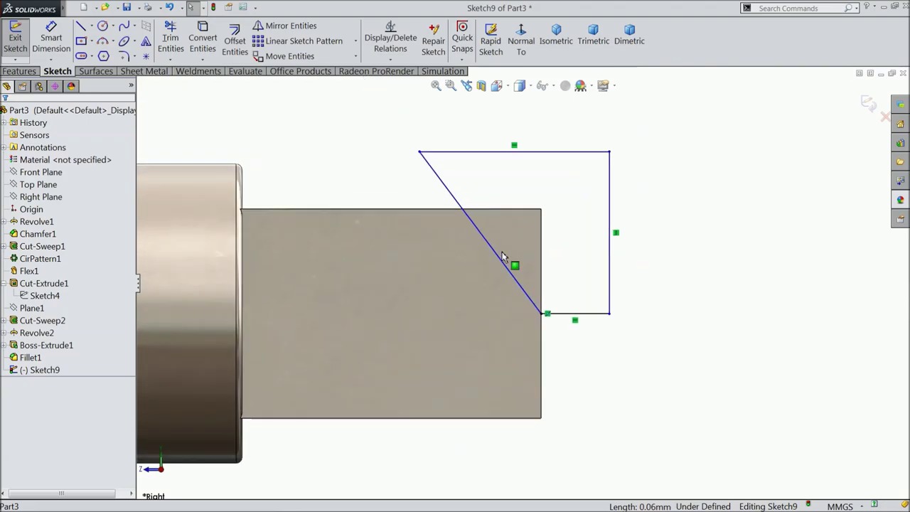
Step: Cut-revolve the sketch about its bottom line to point the square drive end
{"action": "left_click", "coordinate": [27, 74]}
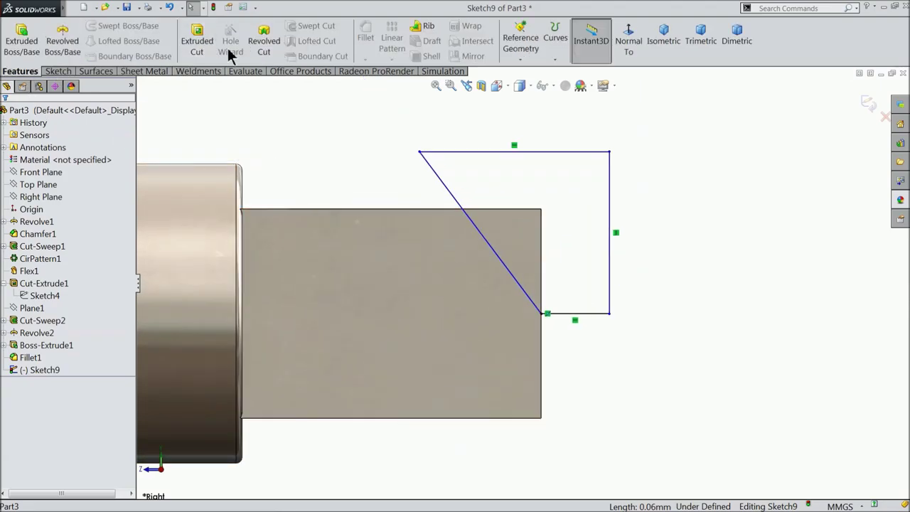
{"action": "left_click", "coordinate": [269, 44]}
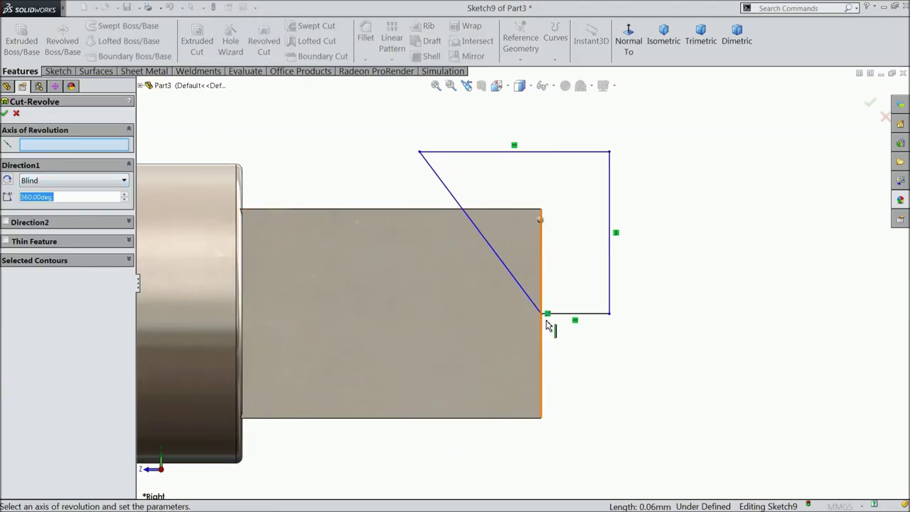
{"action": "left_click", "coordinate": [573, 313]}
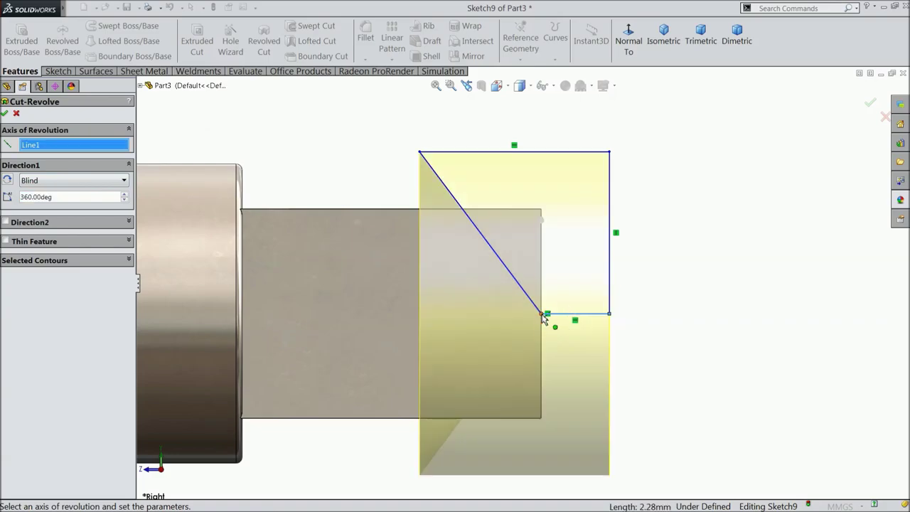
{"action": "left_click", "coordinate": [871, 105]}
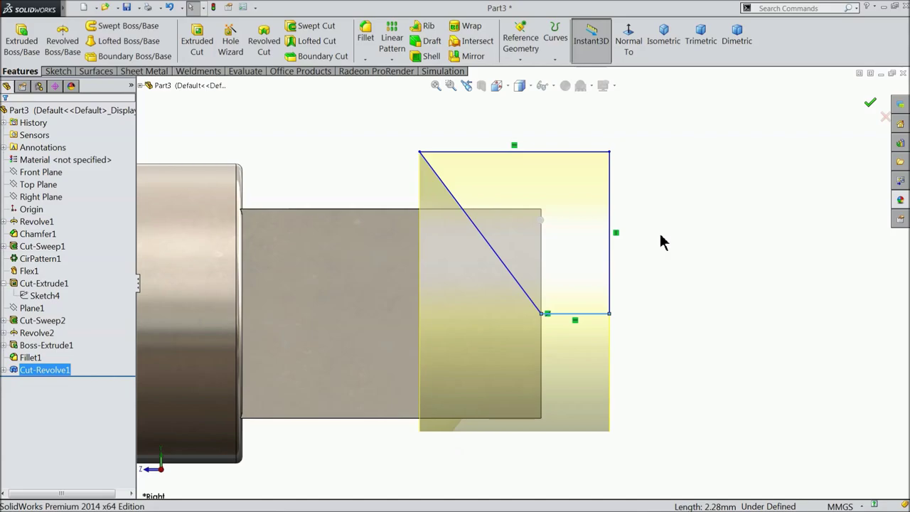
Step: Inspect the pointed end and select the Revolve2 shank face to show its 10 and 35 mm dimensions
{"action": "mouse_move", "coordinate": [660, 243]}
{"action": "middle_mouse_down"}
{"action": "mouse_move", "coordinate": [551, 231]}
{"action": "mouse_move", "coordinate": [569, 265]}
{"action": "middle_mouse_up"}
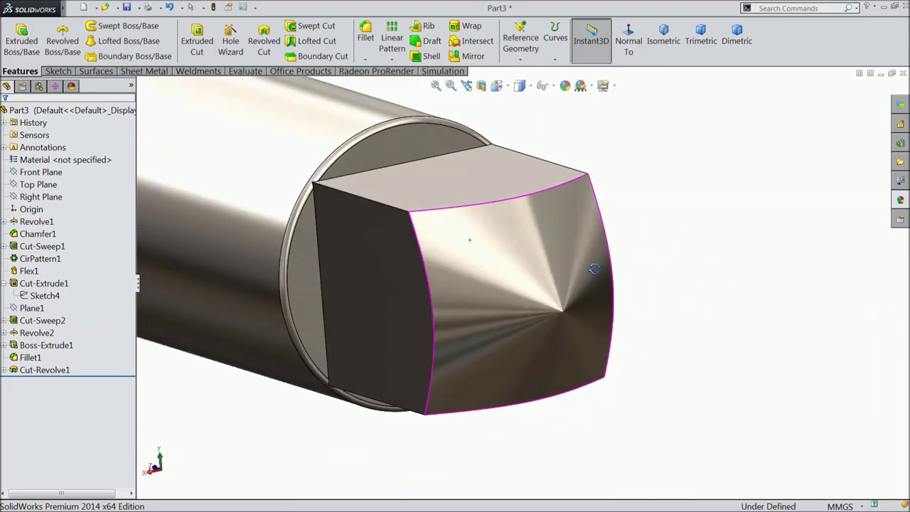
{"action": "middle_click_drag", "start_coordinate": [596, 265], "coordinate": [614, 270]}
{"action": "scroll", "coordinate": [457, 294], "scroll_direction": "up", "scroll_amount": 5}
{"action": "scroll", "coordinate": [462, 294], "scroll_direction": "up", "scroll_amount": 3}
{"action": "scroll", "coordinate": [448, 286], "scroll_direction": "up", "scroll_amount": 2}
{"action": "mouse_move", "coordinate": [448, 286]}
{"action": "middle_mouse_down"}
{"action": "mouse_move", "coordinate": [487, 268]}
{"action": "mouse_move", "coordinate": [465, 305]}
{"action": "mouse_move", "coordinate": [349, 238]}
{"action": "mouse_move", "coordinate": [417, 332]}
{"action": "mouse_move", "coordinate": [358, 308]}
{"action": "mouse_move", "coordinate": [327, 133]}
{"action": "mouse_move", "coordinate": [366, 238]}
{"action": "mouse_move", "coordinate": [362, 195]}
{"action": "mouse_move", "coordinate": [356, 220]}
{"action": "middle_mouse_up"}
{"action": "scroll", "coordinate": [348, 238], "scroll_direction": "down", "scroll_amount": 2}
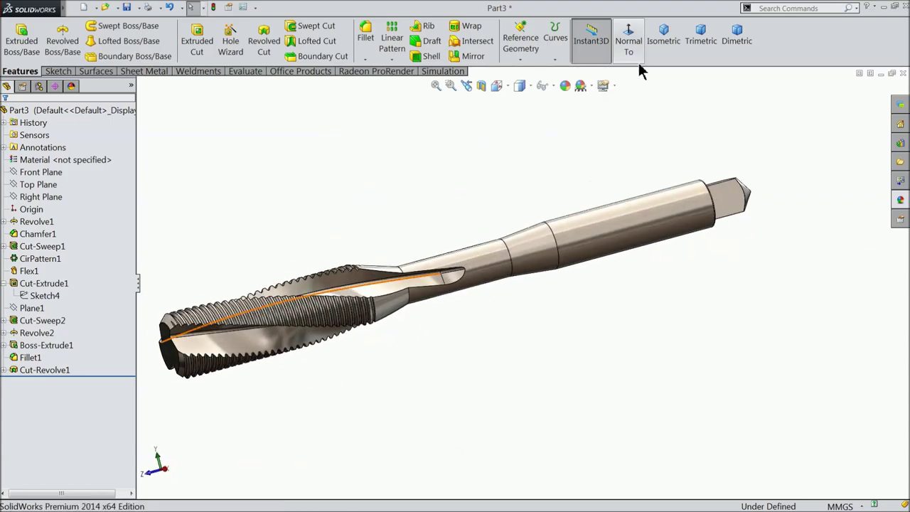
{"action": "left_click", "coordinate": [661, 37]}
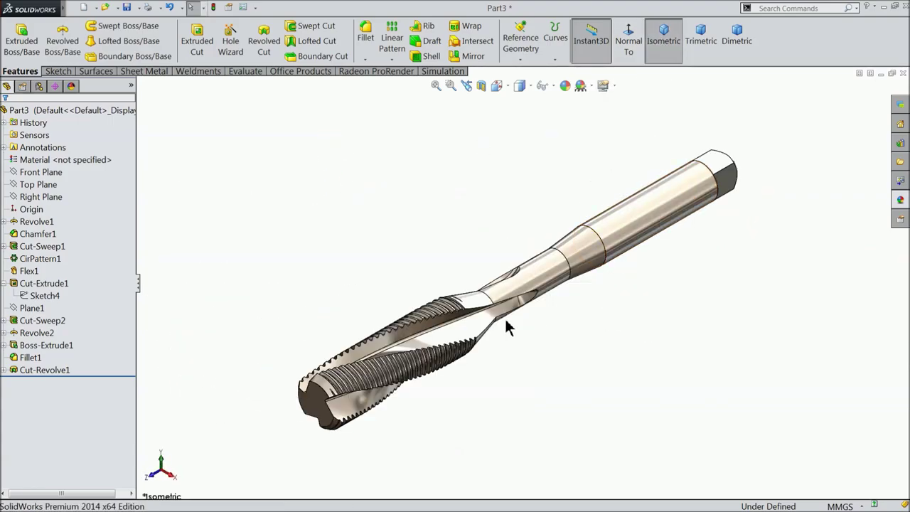
{"action": "middle_click_drag", "start_coordinate": [508, 327], "coordinate": [746, 258]}
{"action": "scroll", "coordinate": [711, 256], "scroll_direction": "down", "scroll_amount": 5}
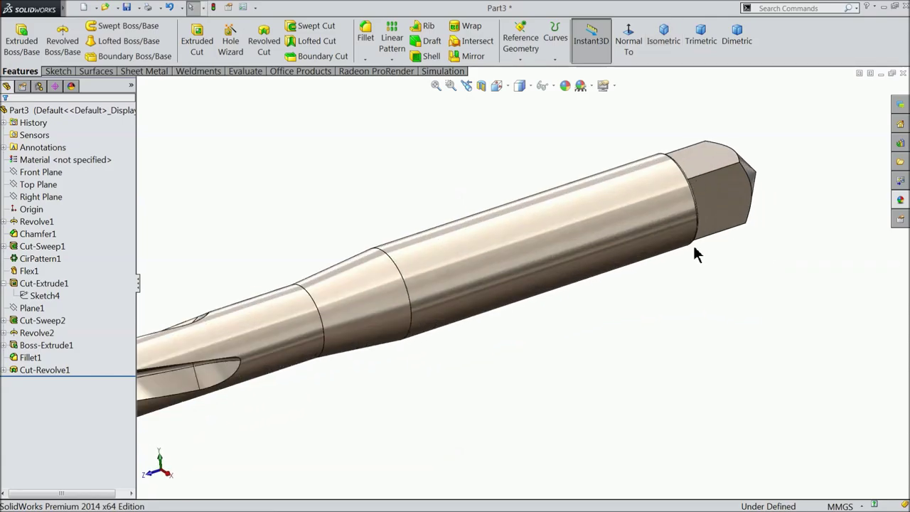
{"action": "left_click", "coordinate": [537, 281]}
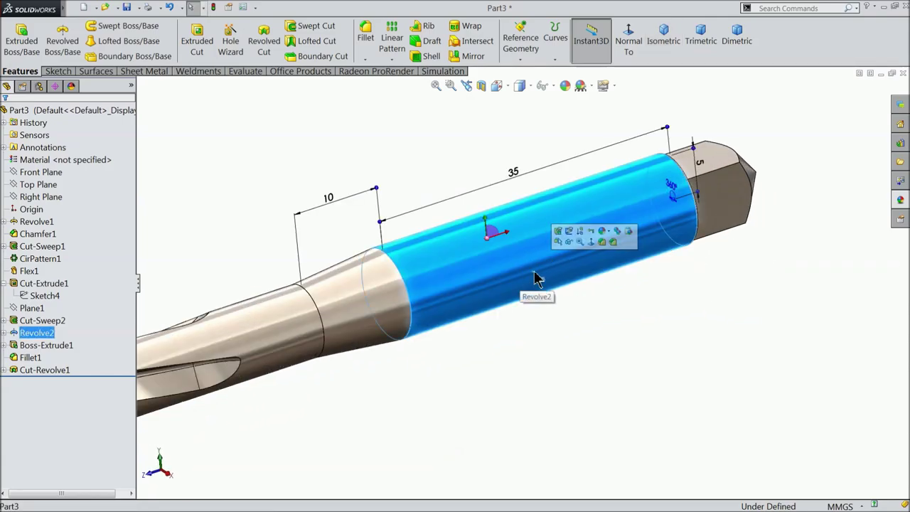
{"action": "middle_click_drag", "start_coordinate": [541, 272], "coordinate": [542, 267]}
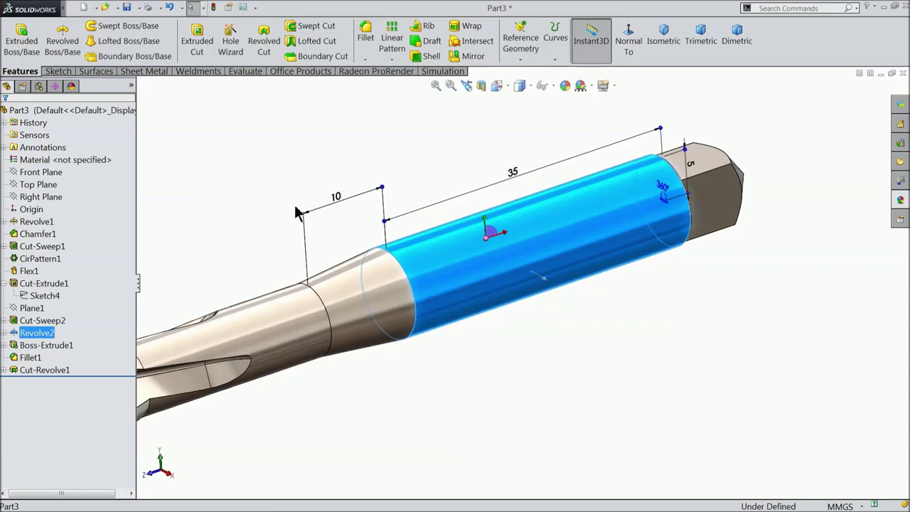
Step: Start a new sketch on Right Plane, viewed normal to the screen
{"action": "left_click", "coordinate": [40, 199]}
{"action": "left_click", "coordinate": [33, 186]}
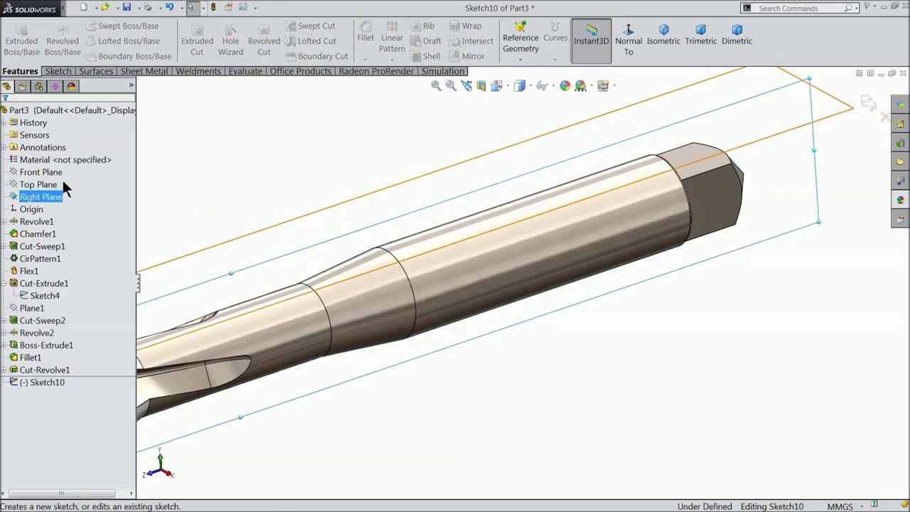
{"action": "left_click", "coordinate": [623, 54]}
{"action": "scroll", "coordinate": [699, 302], "scroll_direction": "down", "scroll_amount": 5}
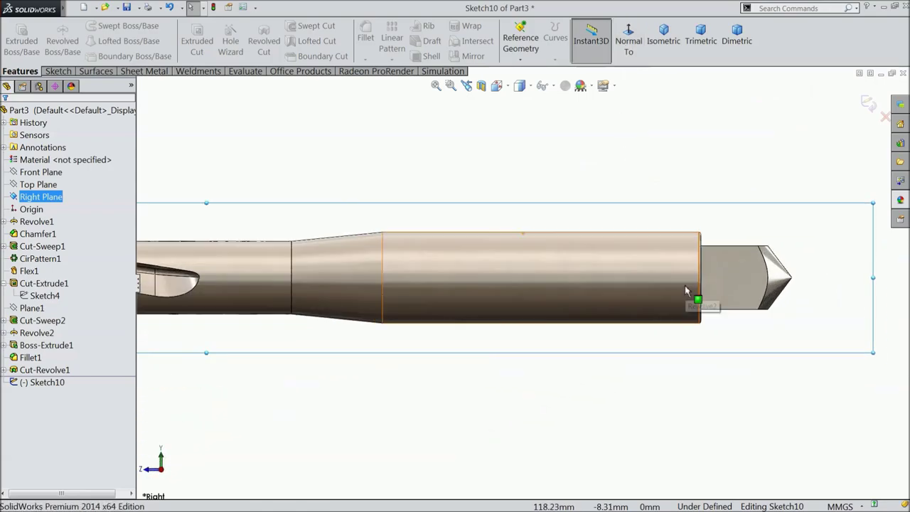
Step: Draw a construction centerline along the length of the shank
{"action": "left_click", "coordinate": [58, 71]}
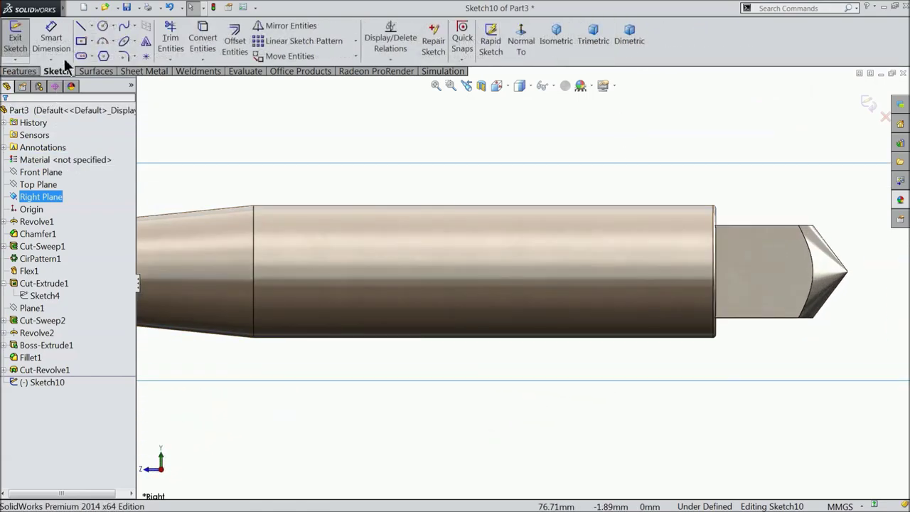
{"action": "left_click", "coordinate": [90, 26]}
{"action": "left_click", "coordinate": [103, 56]}
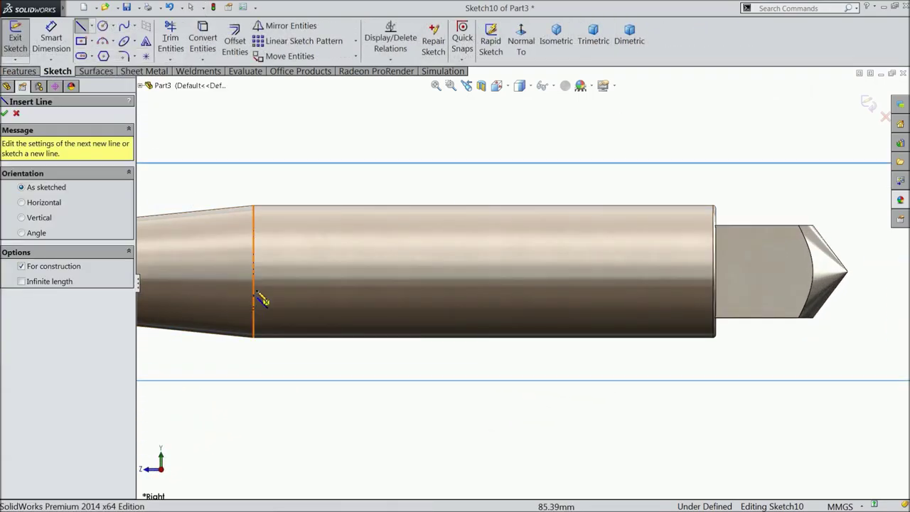
{"action": "left_click", "coordinate": [273, 301]}
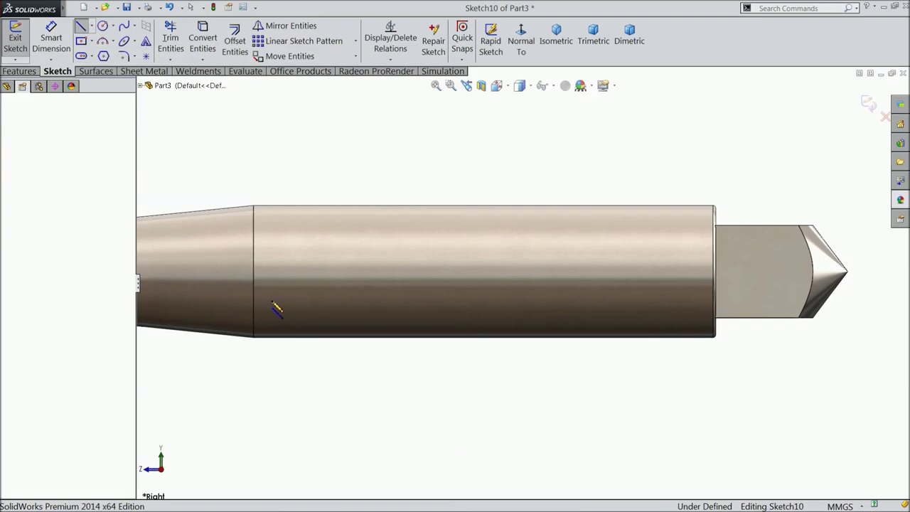
{"action": "left_click", "coordinate": [689, 302]}
{"action": "right_click", "coordinate": [606, 152]}
{"action": "left_click", "coordinate": [629, 93]}
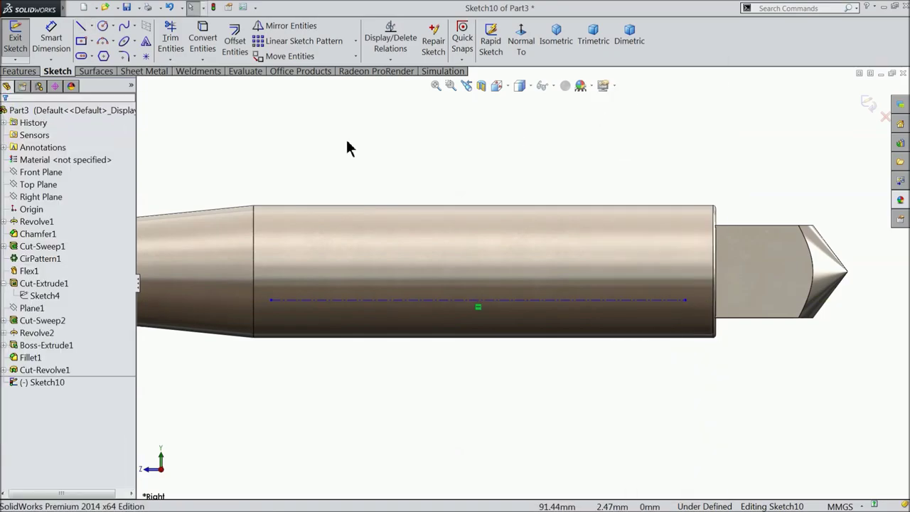
Step: Add sketch text 'DORMER M14X1.5' along the centerline and turn off the document font
{"action": "left_click", "coordinate": [146, 46]}
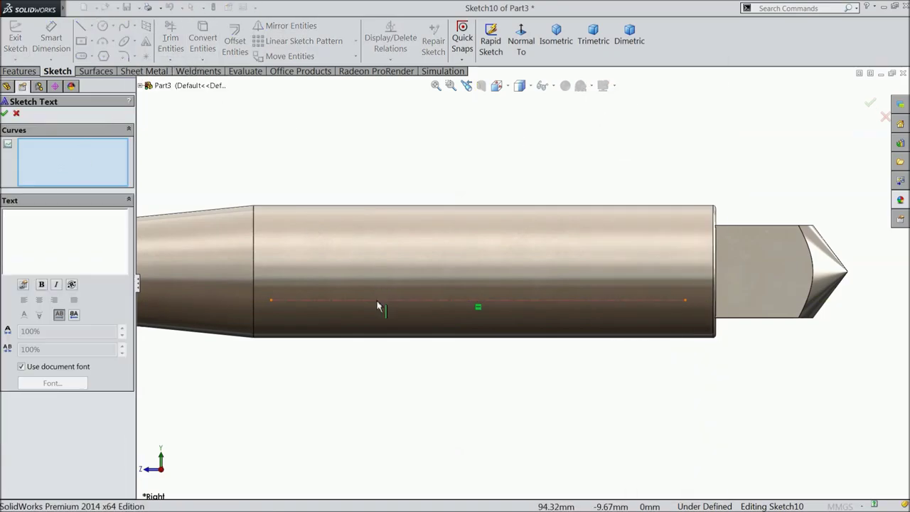
{"action": "left_click", "coordinate": [277, 298]}
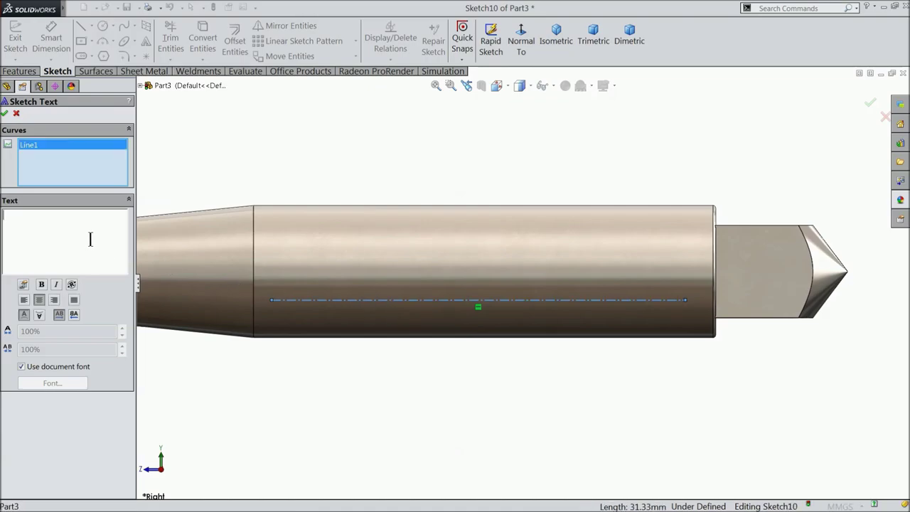
{"action": "type", "text": "D"}
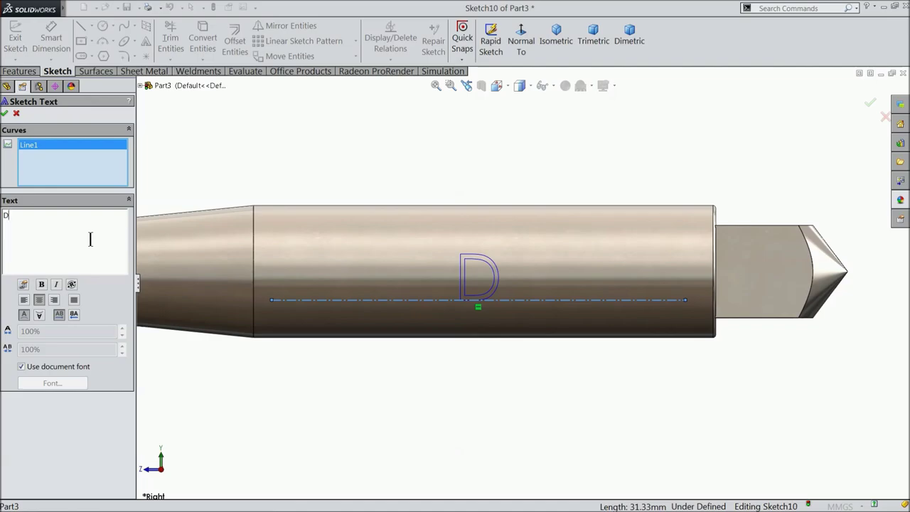
{"action": "type", "text": "ORMER"}
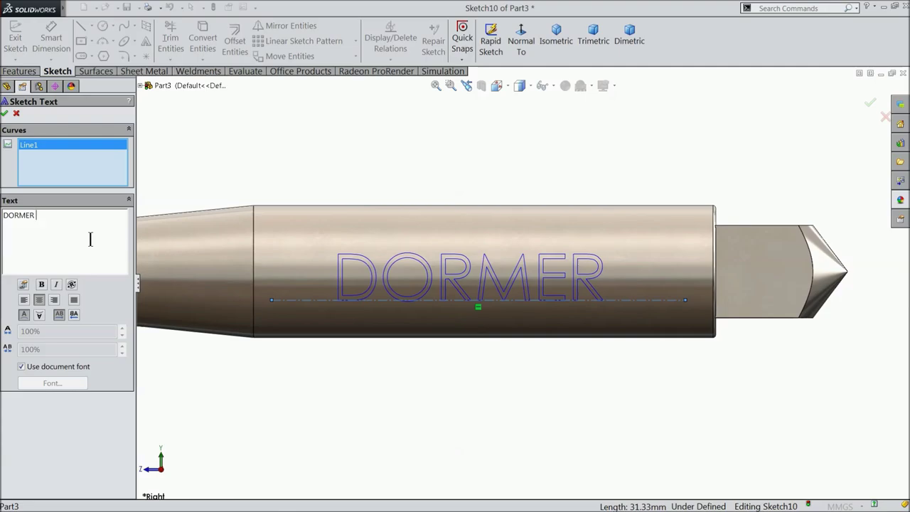
{"action": "type", "text": " M"}
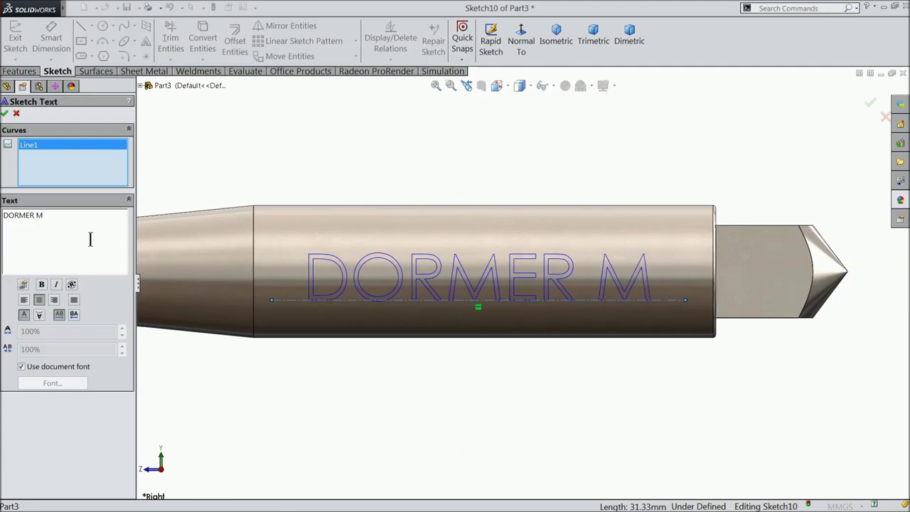
{"action": "type", "text": "14X1.5"}
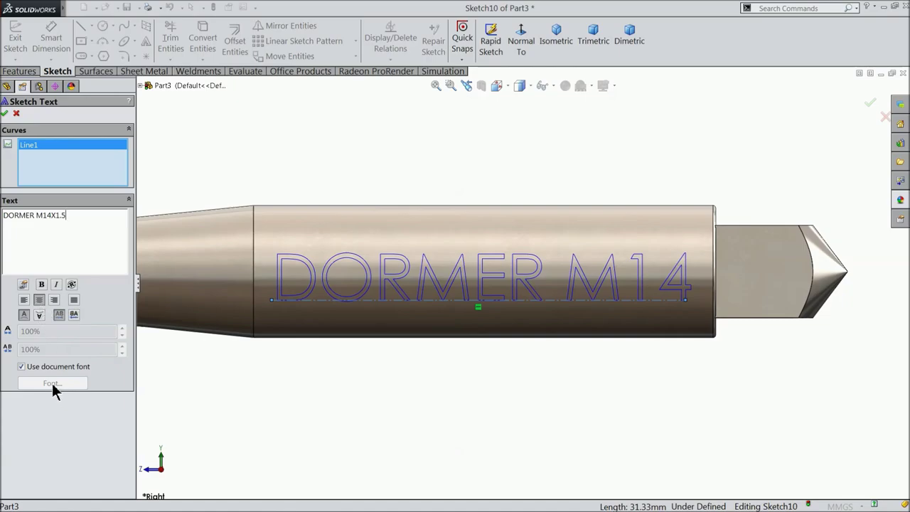
{"action": "left_click", "coordinate": [21, 367]}
Step: Set the text to bold Century Gothic, 2.5 mm high, and accept the sketch text
{"action": "left_click", "coordinate": [57, 383]}
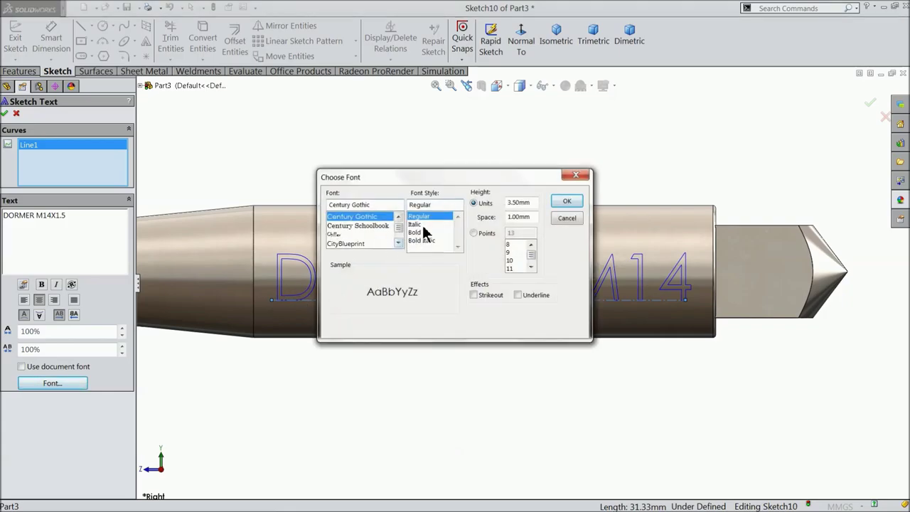
{"action": "left_click", "coordinate": [420, 233]}
{"action": "type", "text": "2.5"}
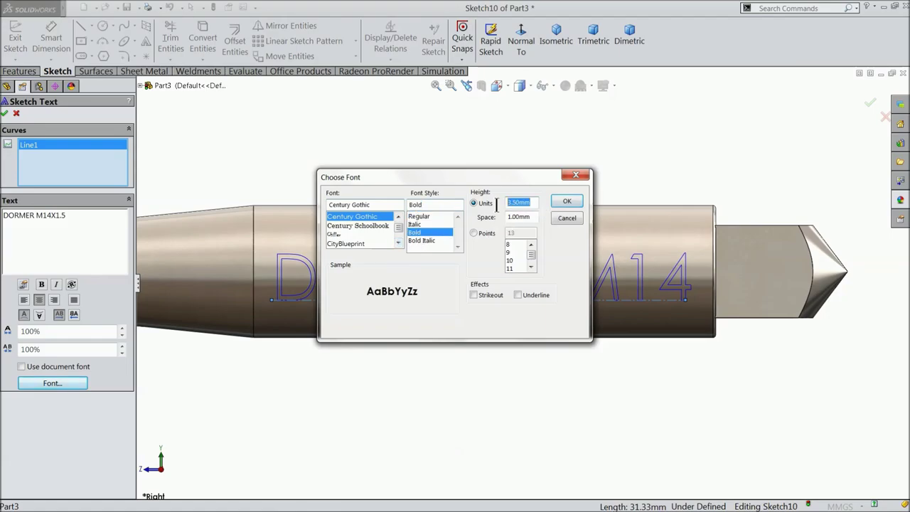
{"action": "left_click", "coordinate": [567, 201]}
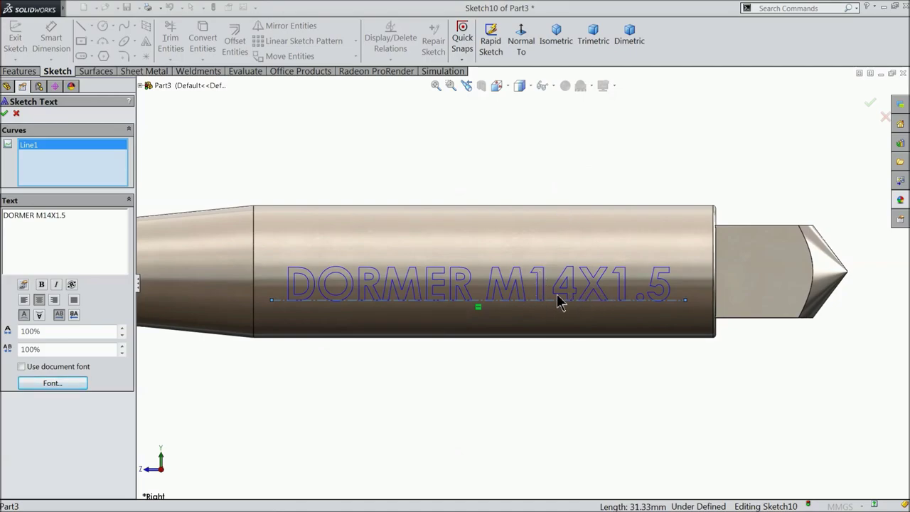
{"action": "left_click", "coordinate": [5, 114]}
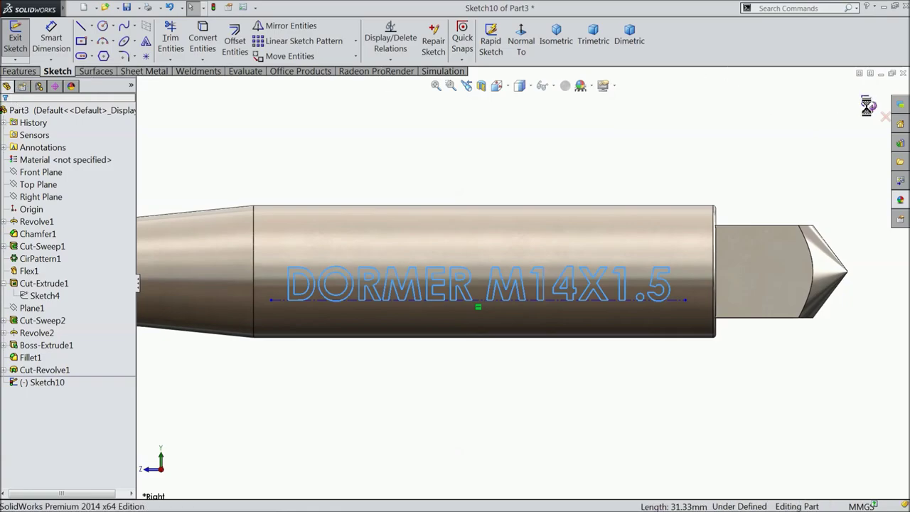
Step: Wrap the text sketch onto the shank cylinder as a 0.20 mm deboss
{"action": "left_click", "coordinate": [867, 105]}
{"action": "left_click", "coordinate": [21, 72]}
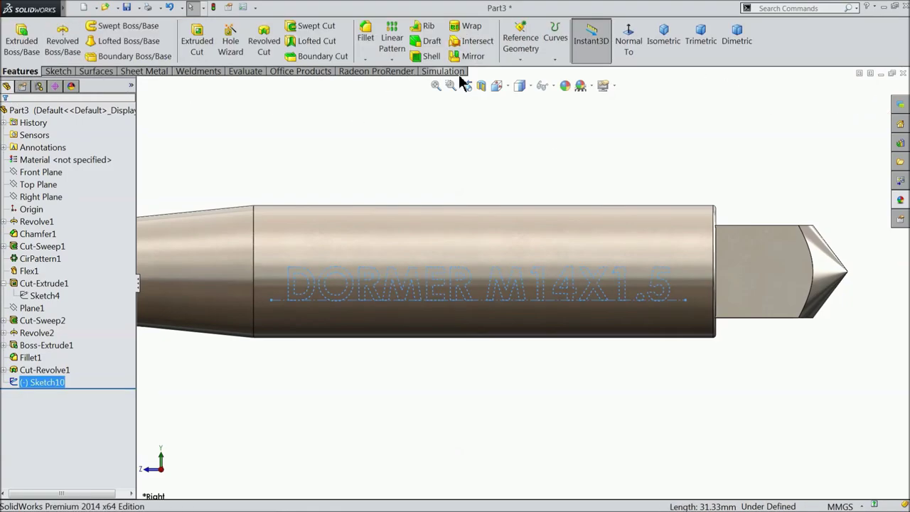
{"action": "left_click", "coordinate": [473, 32]}
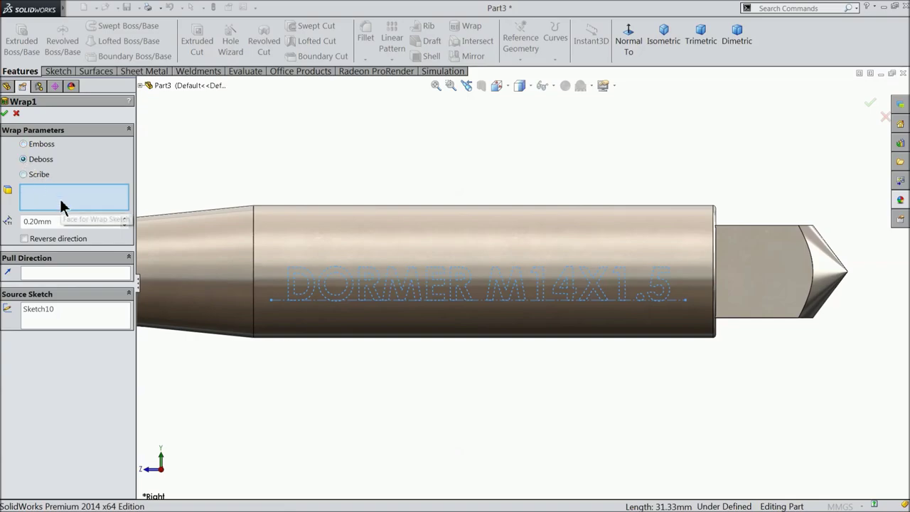
{"action": "middle_click_drag", "start_coordinate": [198, 253], "coordinate": [228, 281]}
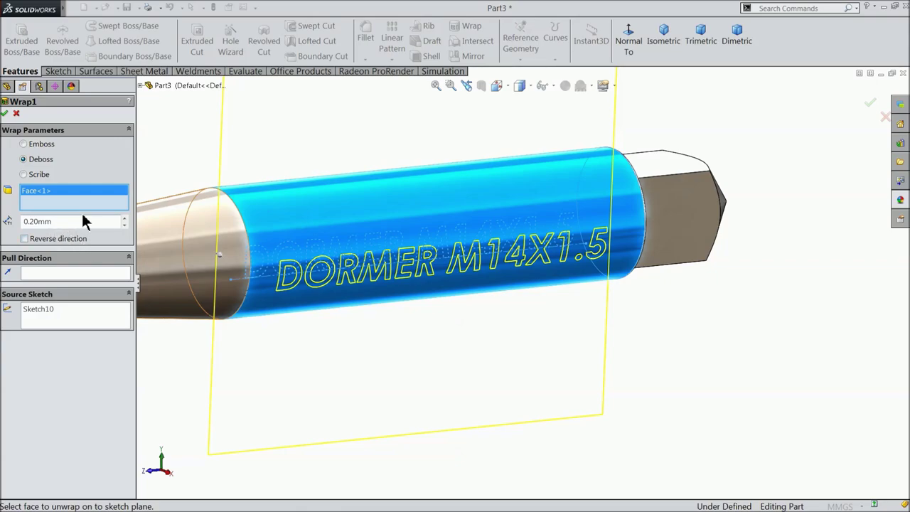
{"action": "left_click", "coordinate": [5, 115]}
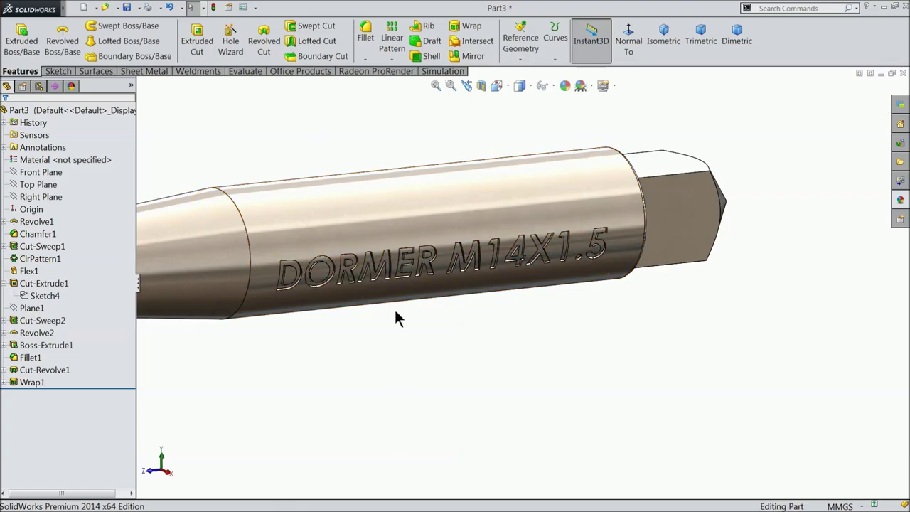
Step: Give the Wrap1 lettering a black appearance
{"action": "scroll", "coordinate": [397, 315], "scroll_direction": "down", "scroll_amount": 5}
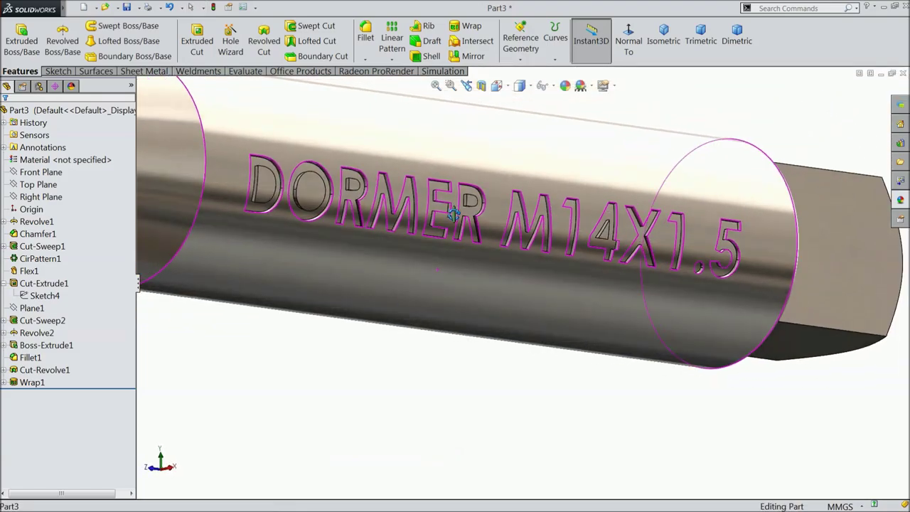
{"action": "middle_click_drag", "start_coordinate": [438, 257], "coordinate": [457, 244]}
{"action": "scroll", "coordinate": [412, 244], "scroll_direction": "down", "scroll_amount": 5}
{"action": "mouse_move", "coordinate": [374, 220]}
{"action": "middle_mouse_down"}
{"action": "mouse_move", "coordinate": [291, 193]}
{"action": "mouse_move", "coordinate": [398, 244]}
{"action": "middle_mouse_up"}
{"action": "left_click", "coordinate": [32, 382]}
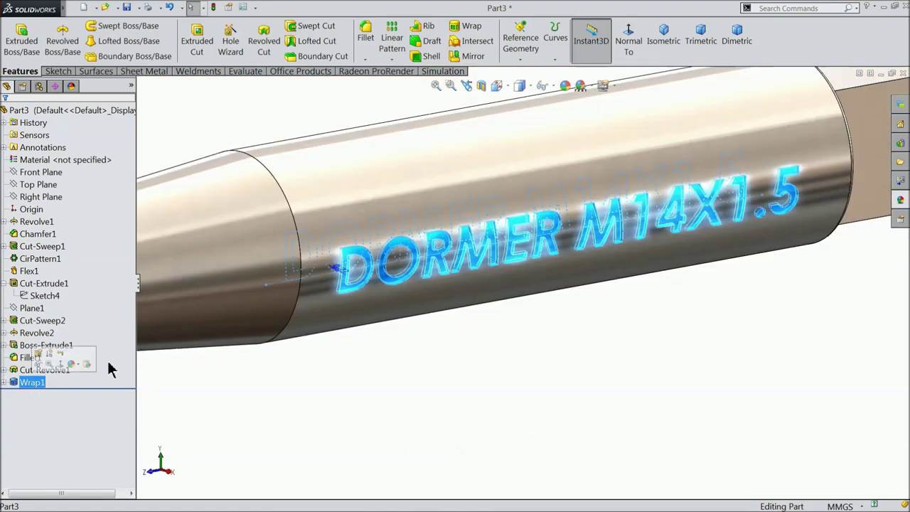
{"action": "left_click", "coordinate": [566, 86]}
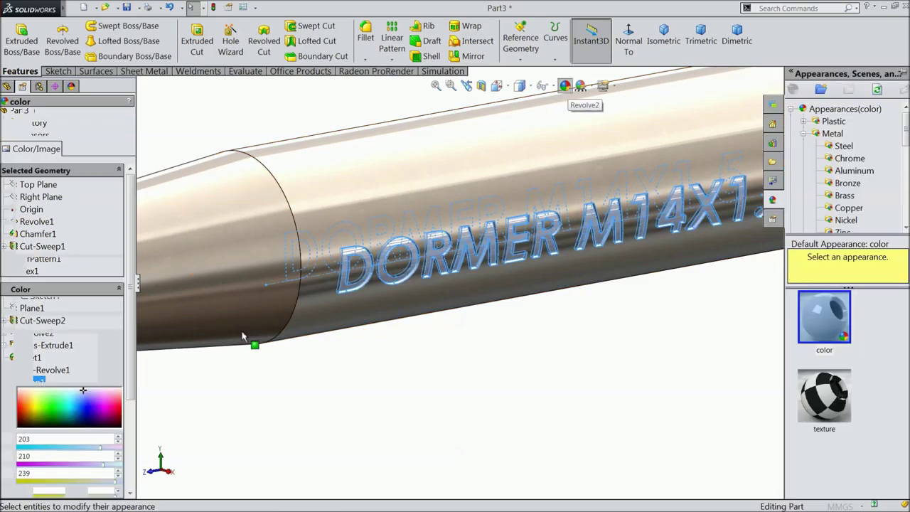
{"action": "left_click", "coordinate": [91, 372]}
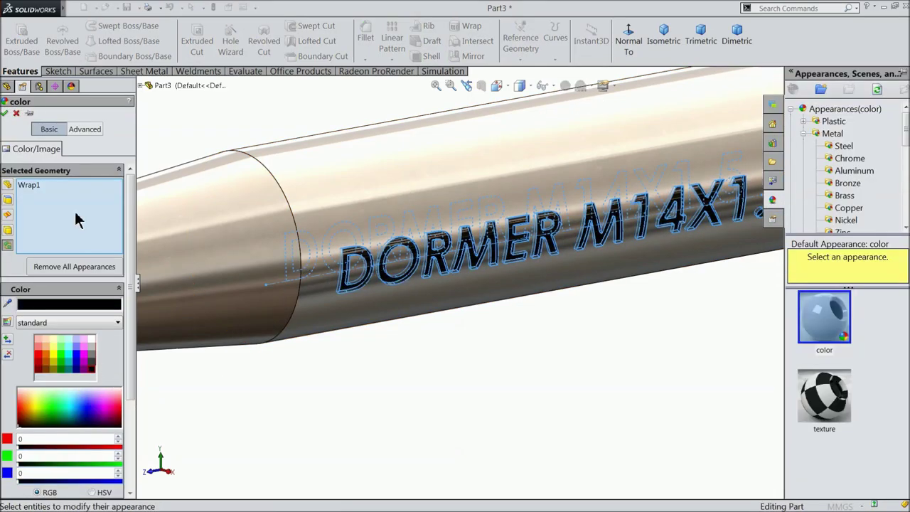
{"action": "left_click", "coordinate": [4, 113]}
{"action": "middle_click_drag", "start_coordinate": [473, 349], "coordinate": [461, 274]}
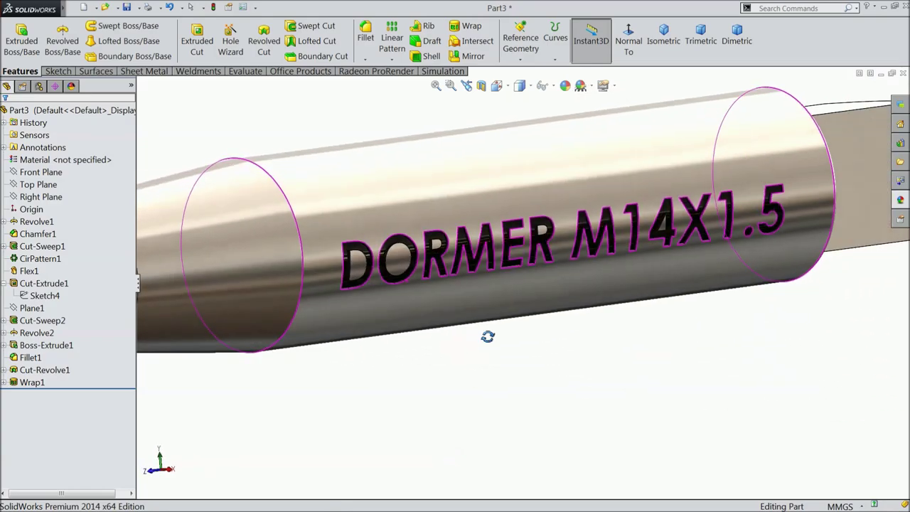
{"action": "mouse_move", "coordinate": [461, 275]}
{"action": "middle_mouse_down"}
{"action": "mouse_move", "coordinate": [456, 336]}
{"action": "mouse_move", "coordinate": [466, 315]}
{"action": "mouse_move", "coordinate": [465, 334]}
{"action": "mouse_move", "coordinate": [453, 337]}
{"action": "middle_mouse_up"}
{"action": "scroll", "coordinate": [456, 336], "scroll_direction": "up", "scroll_amount": 5}
{"action": "scroll", "coordinate": [453, 325], "scroll_direction": "up", "scroll_amount": 2}
{"action": "scroll", "coordinate": [392, 332], "scroll_direction": "up", "scroll_amount": 1}
{"action": "scroll", "coordinate": [361, 326], "scroll_direction": "down", "scroll_amount": 4}
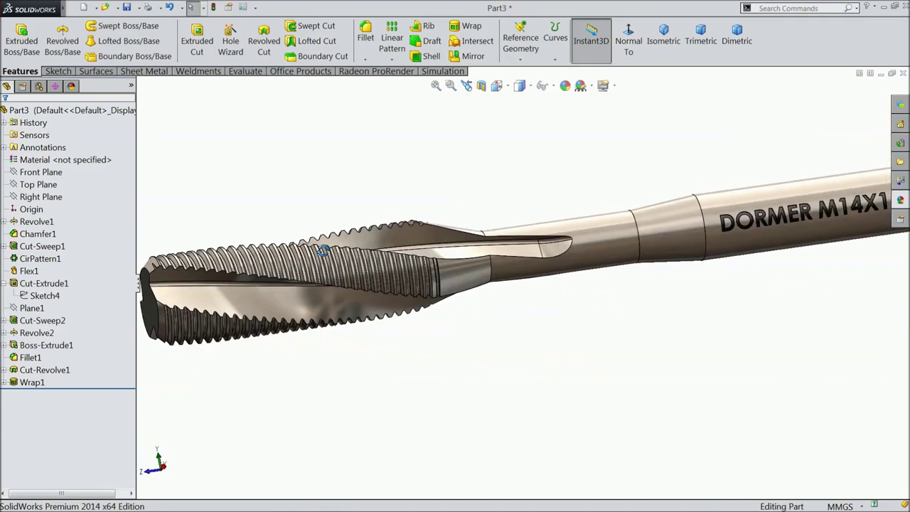